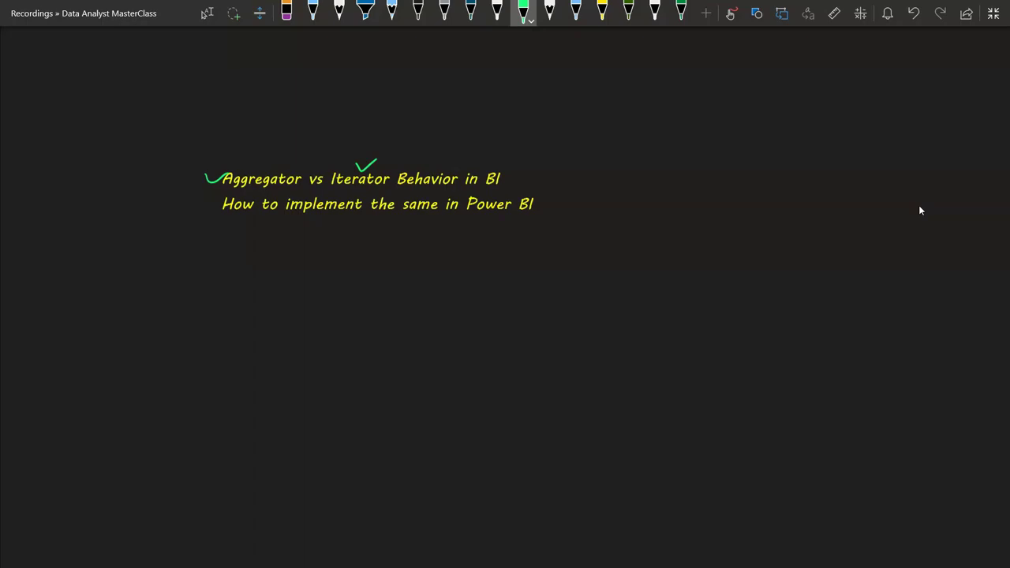
Step: Switch to the Super_store.xlsx workbook in Excel and add Sales to the PivotTable values as a sum
key(alt+Tab)
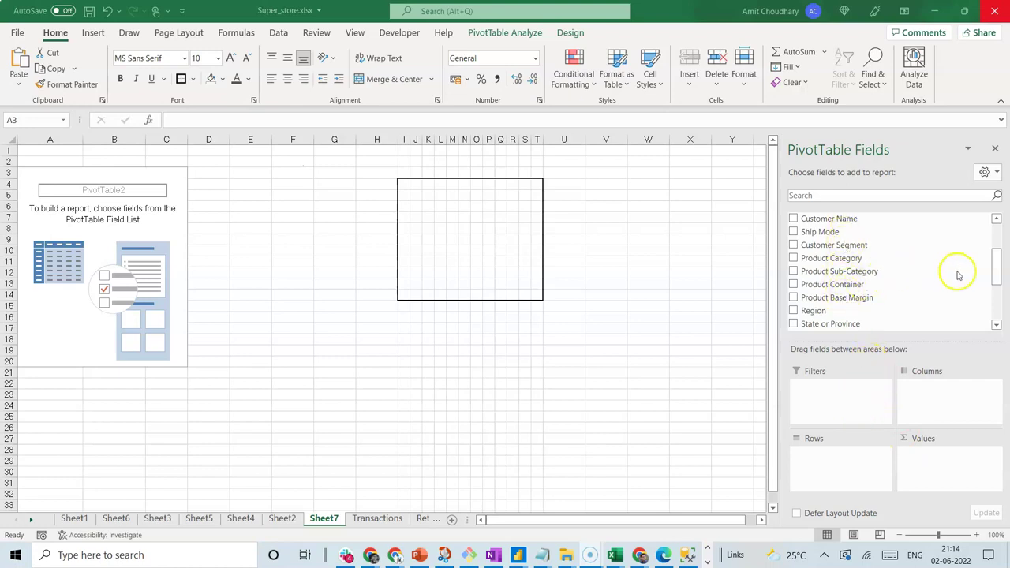
click(997, 308)
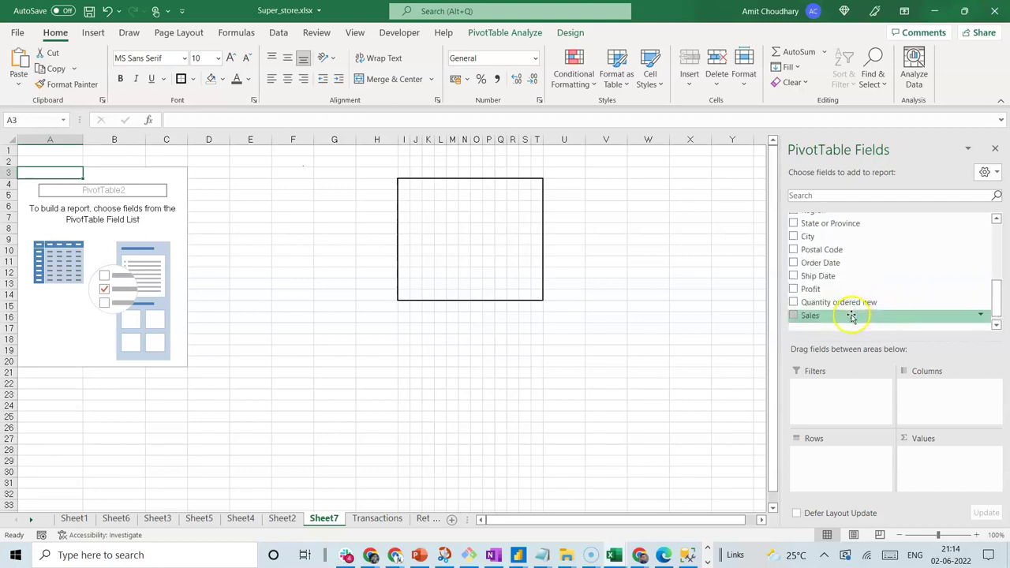
drag(850, 317, 944, 464)
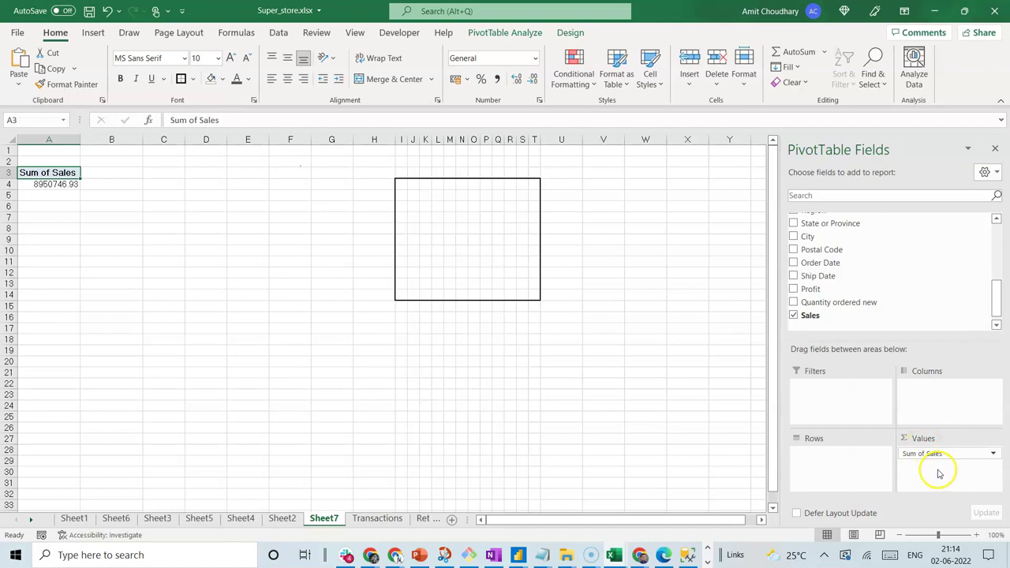
Step: Review the Summarize Values By options for the sales total and highlight the outlined block I4:T14
click(59, 185)
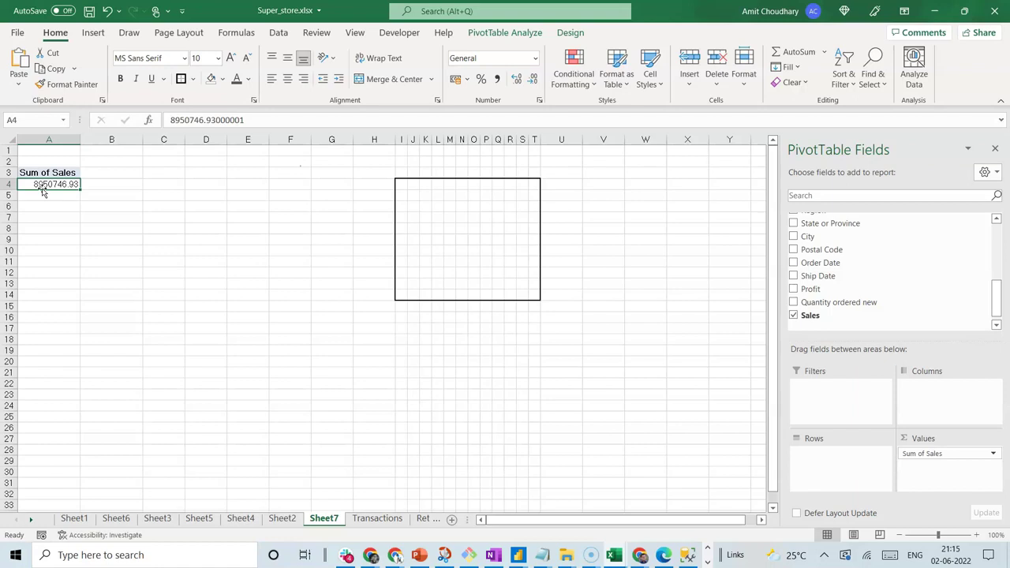
right_click(63, 184)
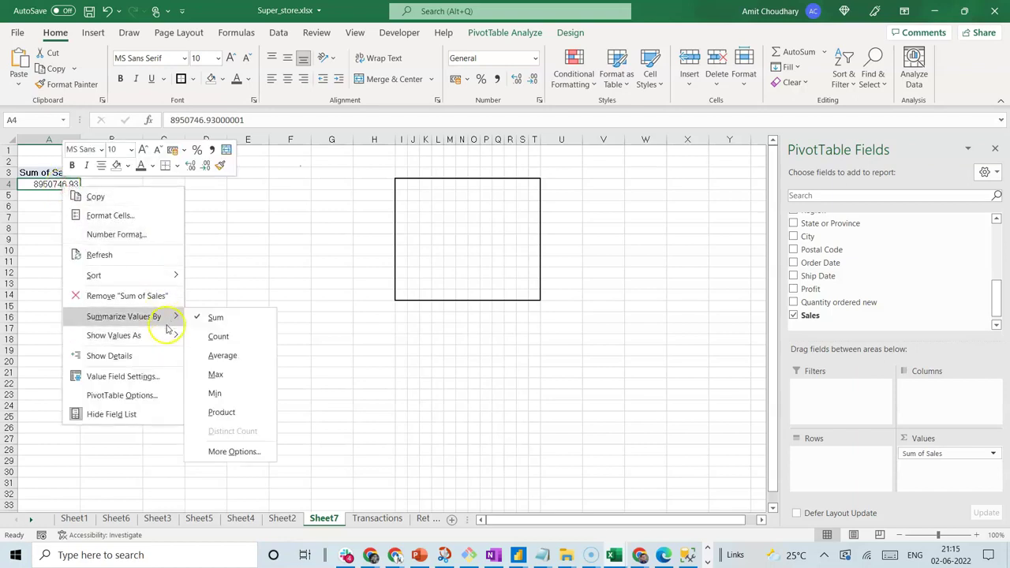
mouse_move(168, 325)
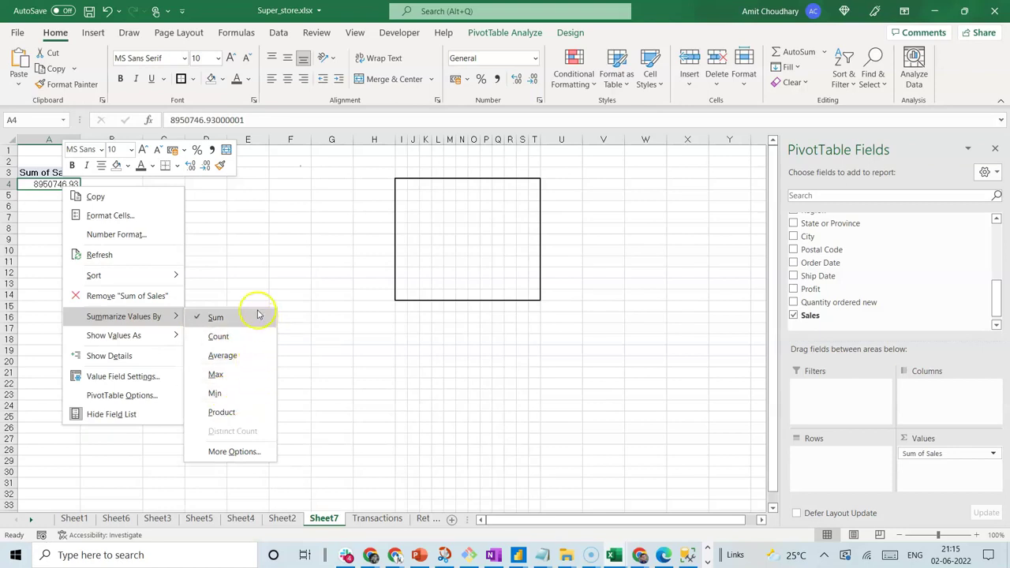
click(234, 226)
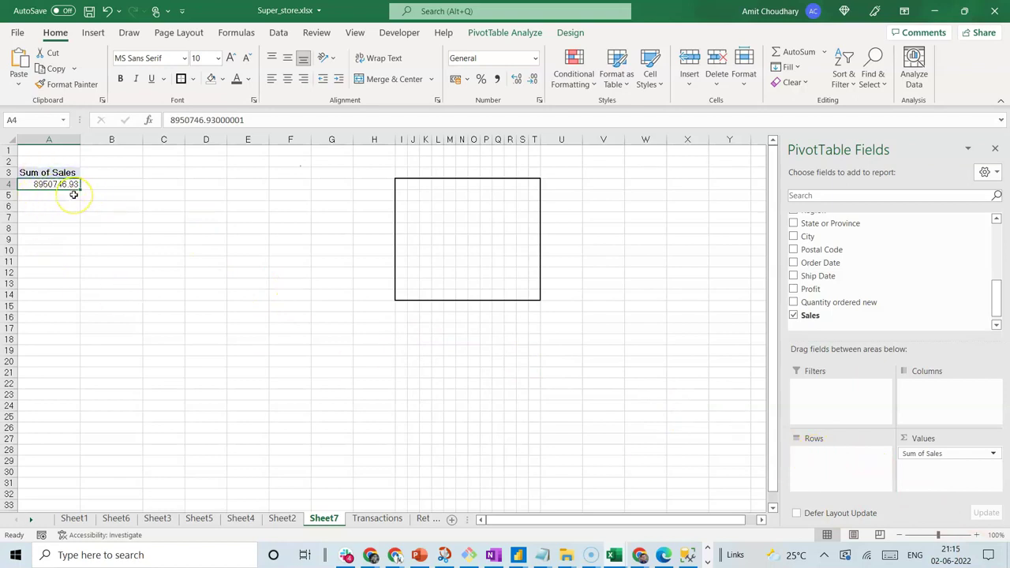
drag(399, 182, 537, 291)
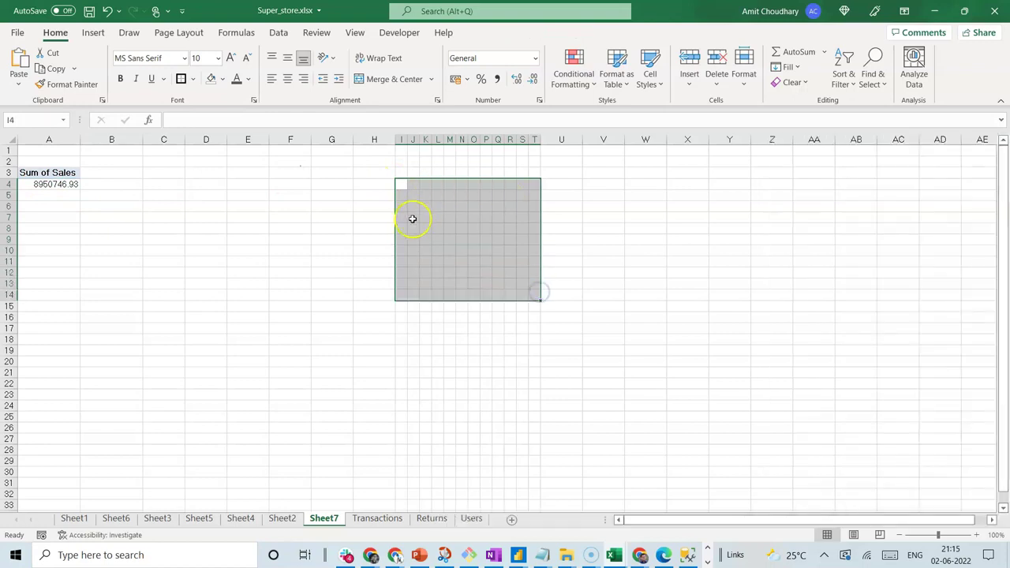
Step: Break the PivotTable's sales total down by Customer Segment in the rows
click(44, 184)
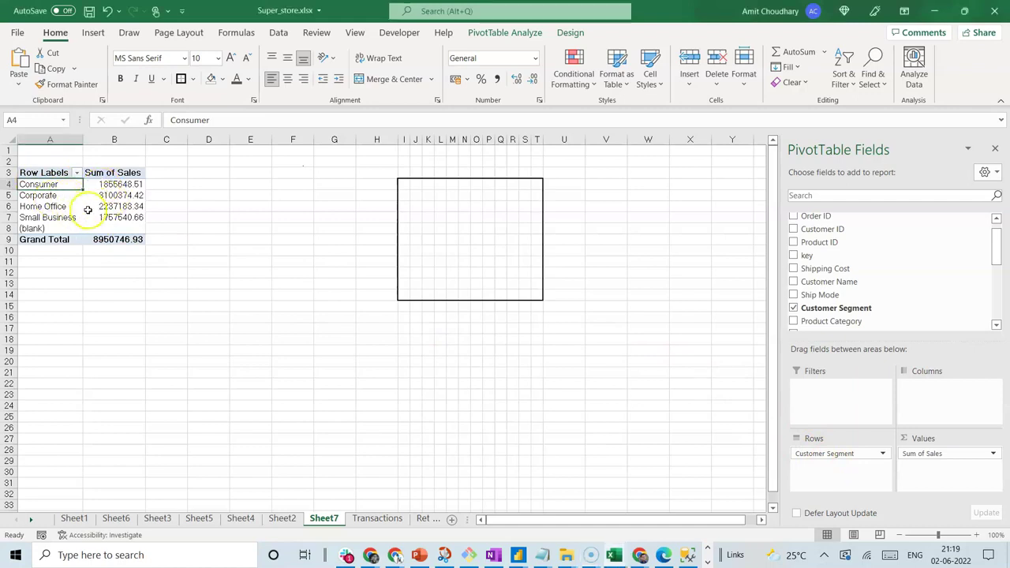
click(118, 221)
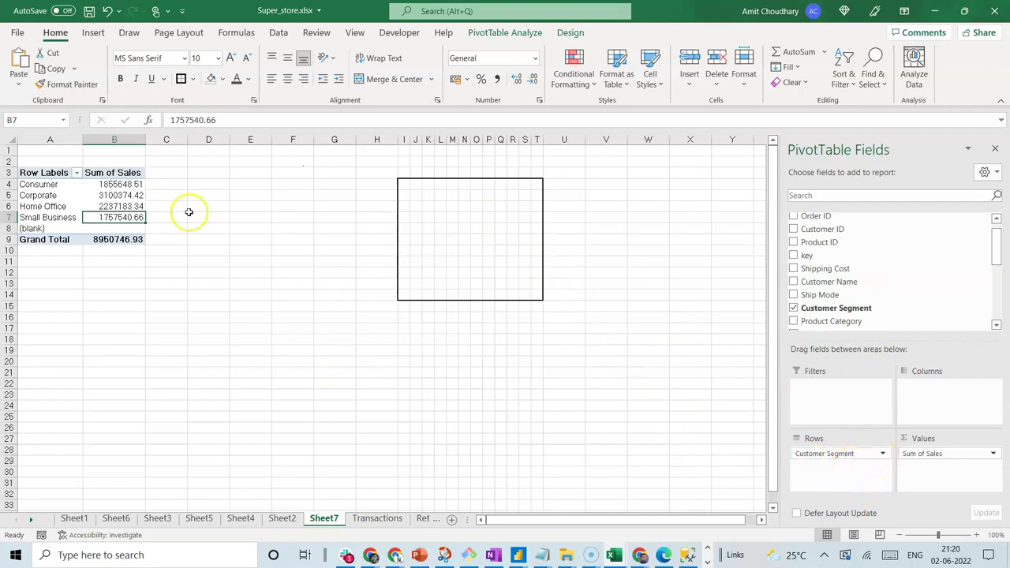
Step: Sort the Customer Segment row labels in descending order by Sum of Sales
click(75, 173)
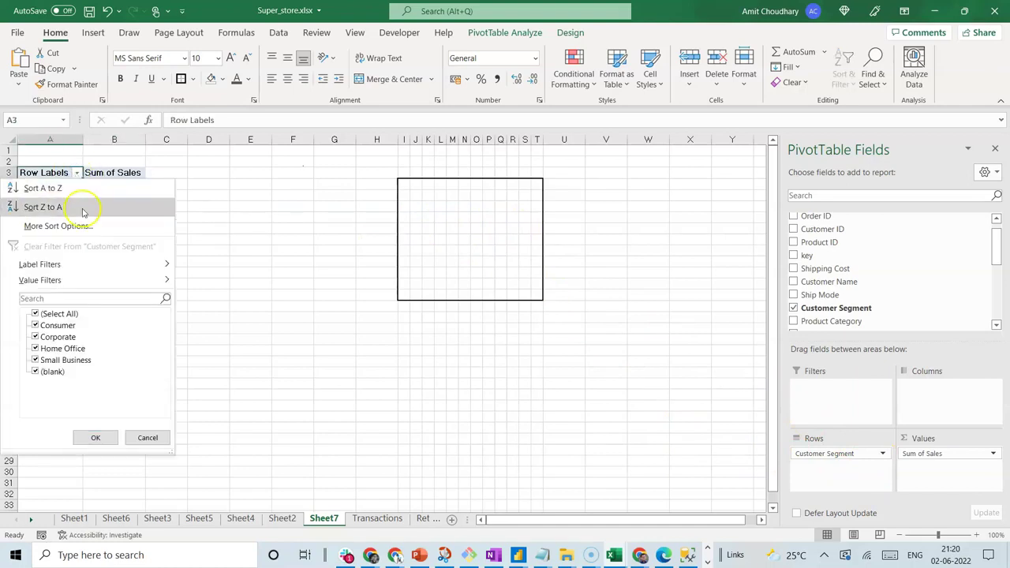
click(84, 228)
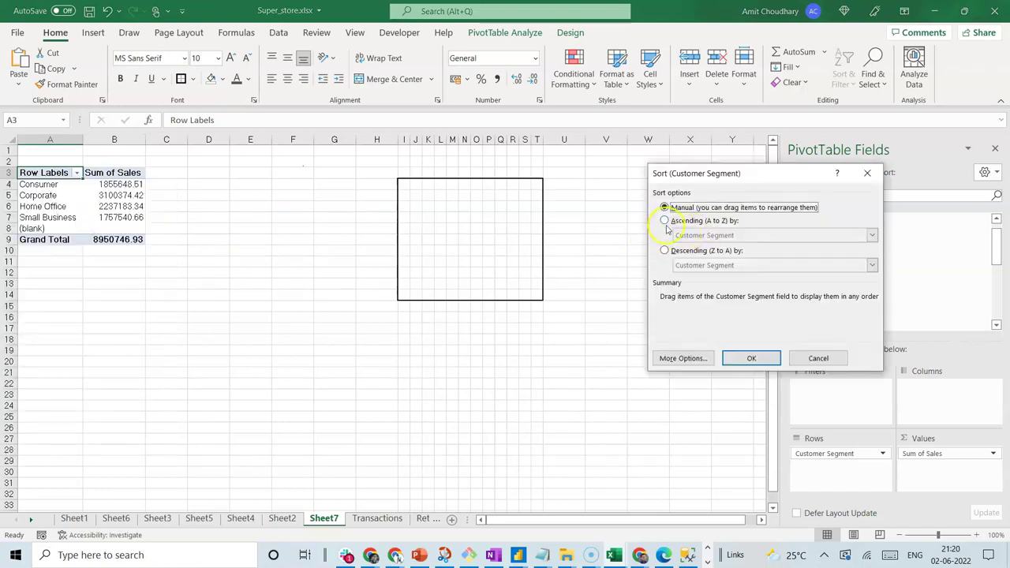
click(665, 251)
click(873, 265)
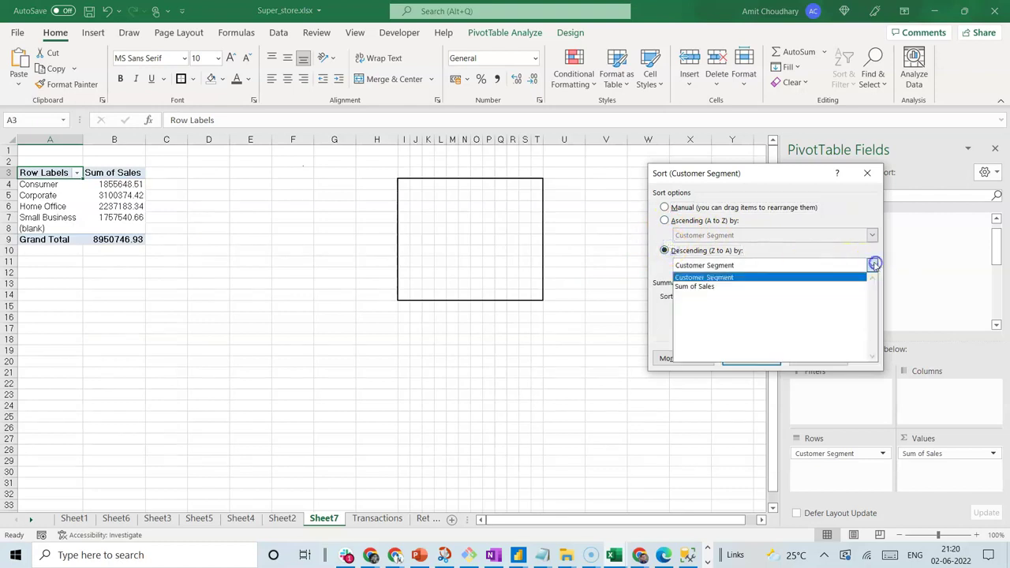
click(817, 286)
click(770, 358)
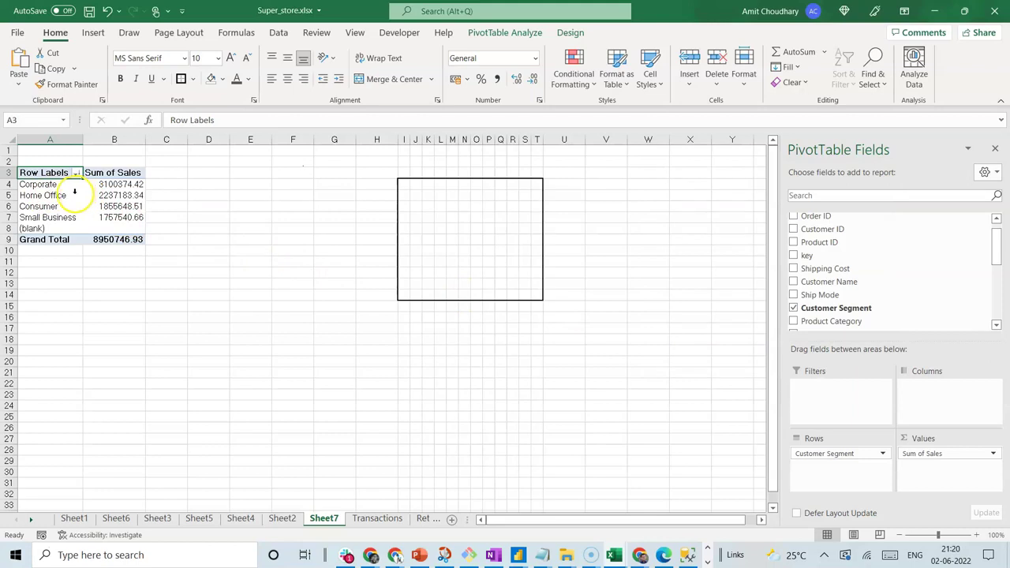
Step: Show the PivotTable's sales values as % of Column Total
right_click(131, 184)
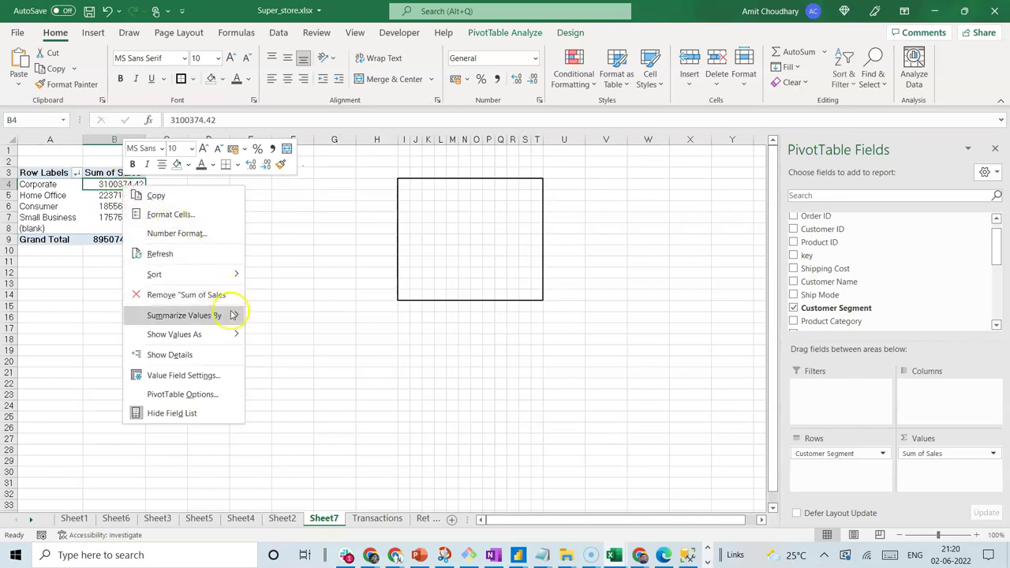
mouse_move(225, 334)
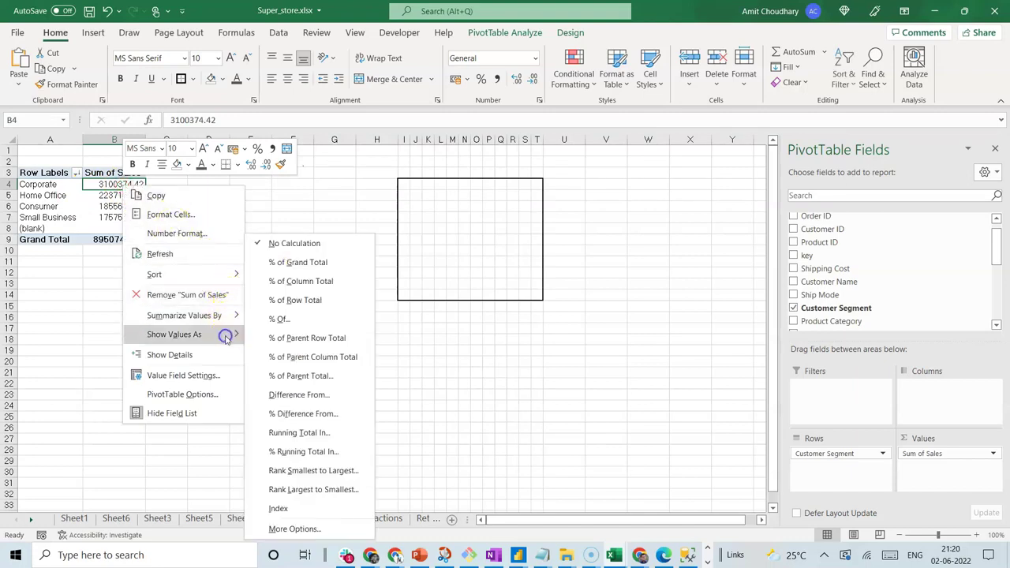
click(295, 285)
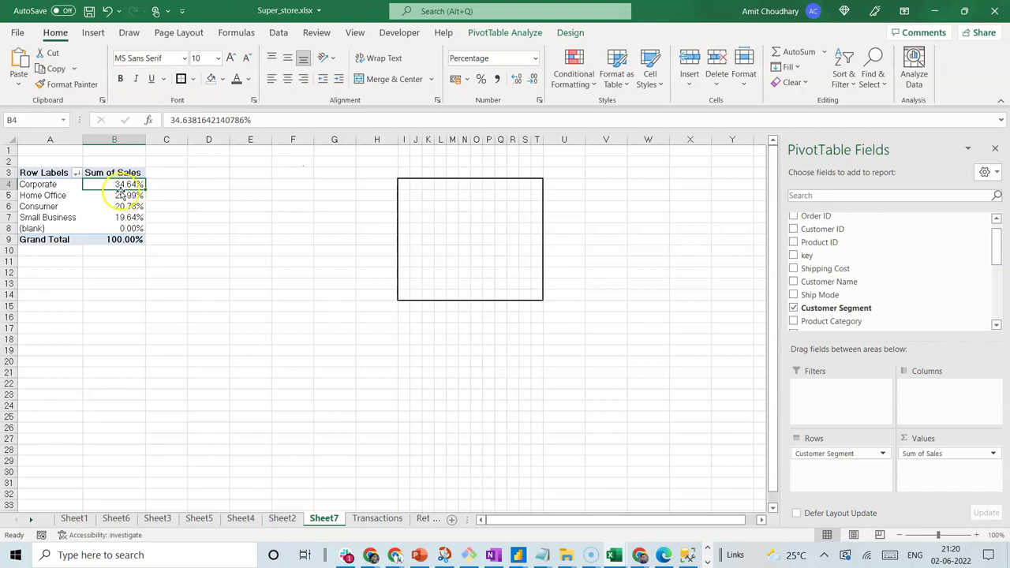
Step: Outline the cells I4:O9 inside the large bordered block with a border and fill them light green
mouse_move(403, 184)
mouse_down()
mouse_move(481, 251)
mouse_move(476, 239)
mouse_up()
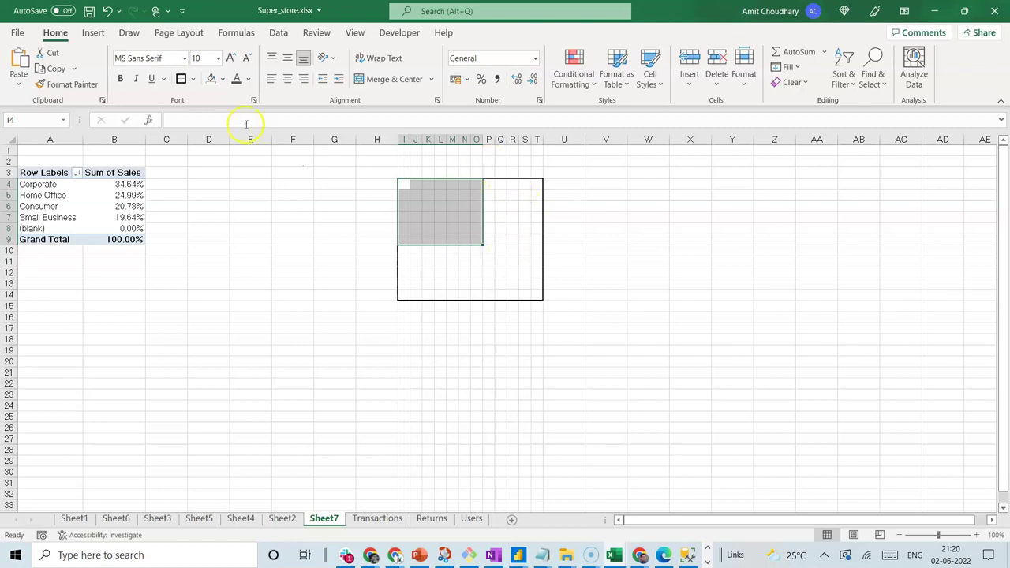
click(181, 80)
click(308, 274)
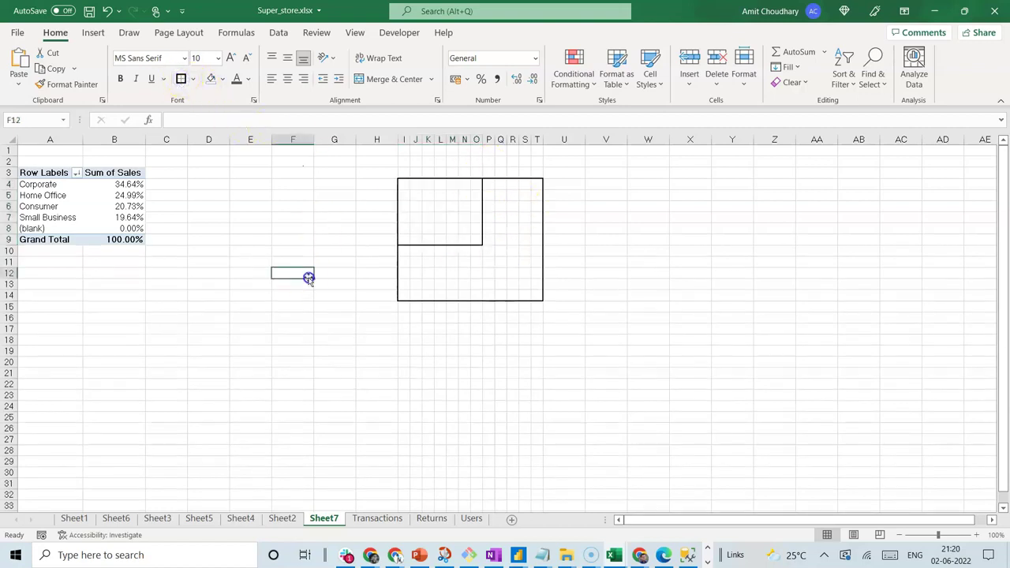
mouse_move(403, 185)
mouse_down()
mouse_move(479, 219)
mouse_move(472, 234)
mouse_up()
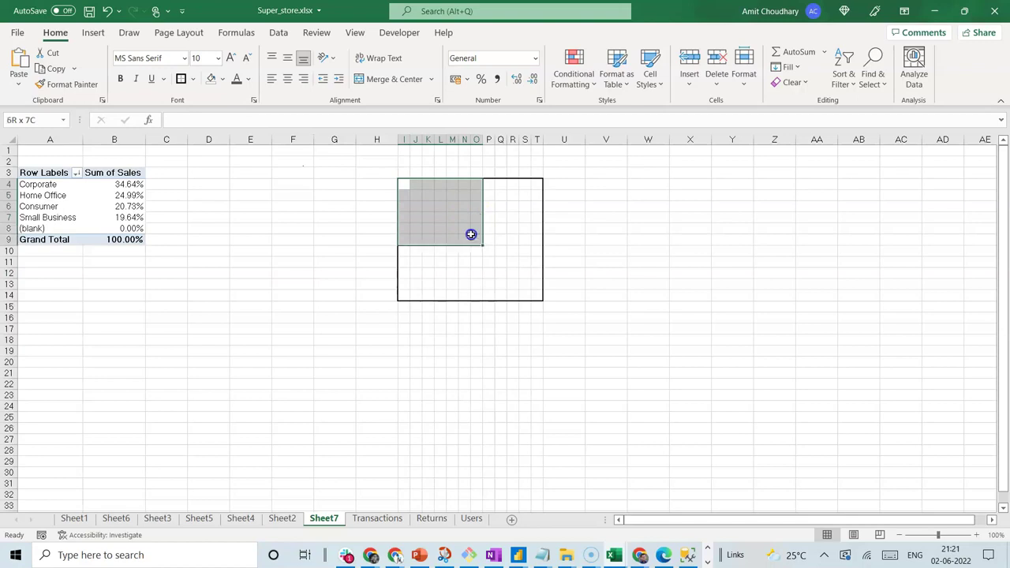
click(225, 79)
click(273, 138)
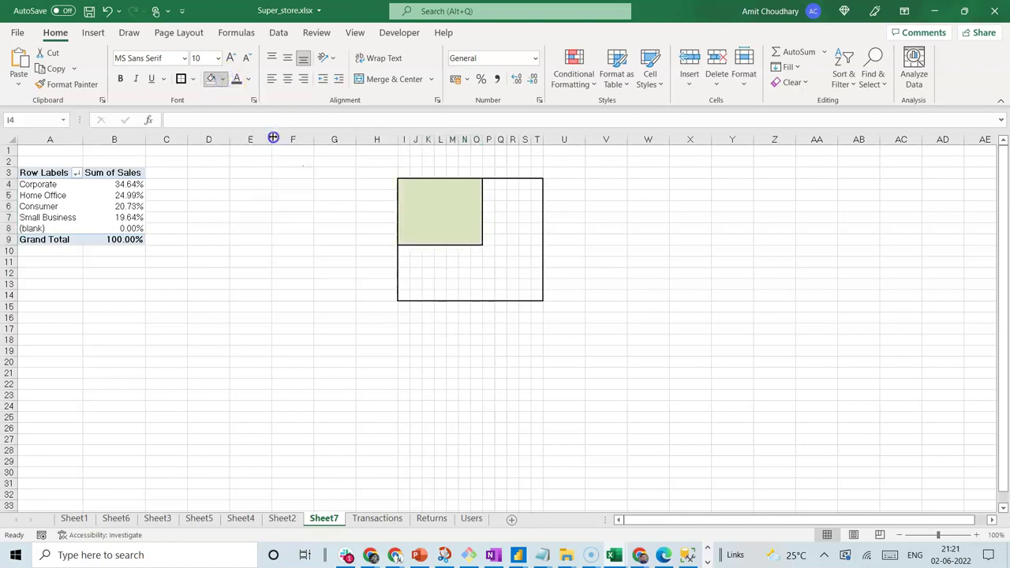
click(324, 275)
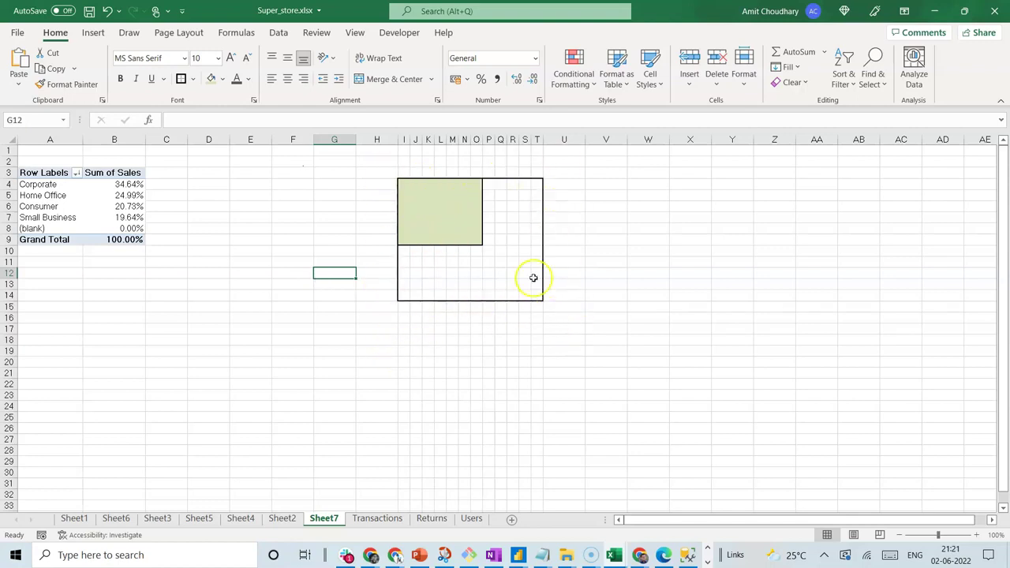
Step: Set the PivotTable's sales values back to No Calculation
right_click(128, 209)
mouse_move(229, 346)
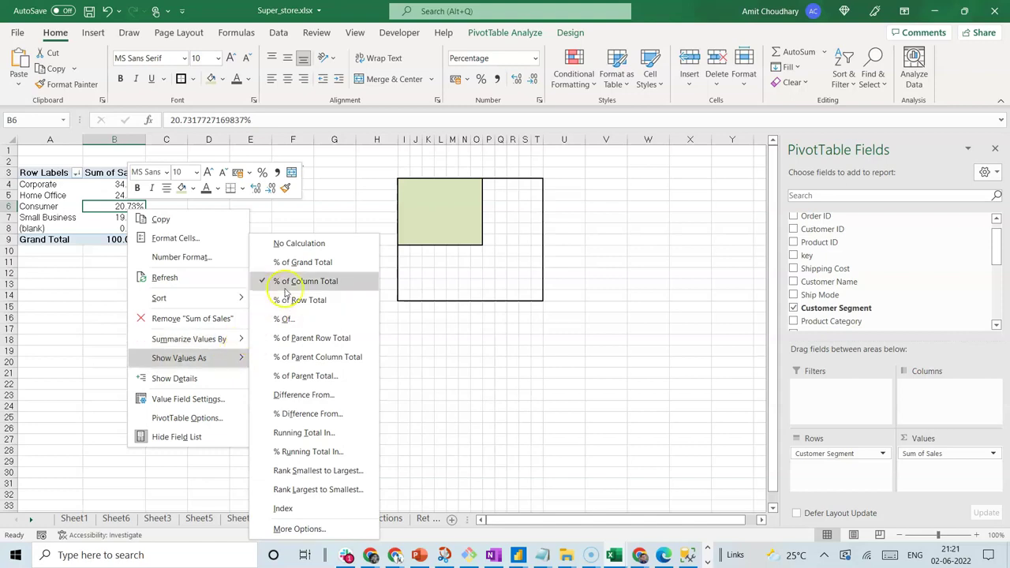
click(297, 243)
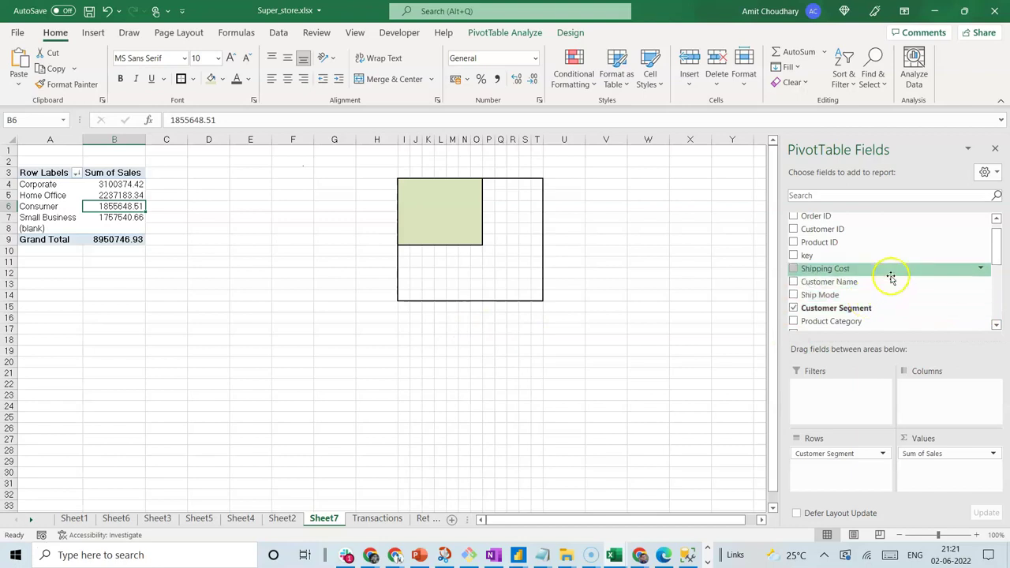
Step: Add Product Category to the PivotTable rows beneath Customer Segment
drag(997, 239, 998, 256)
drag(874, 265, 843, 458)
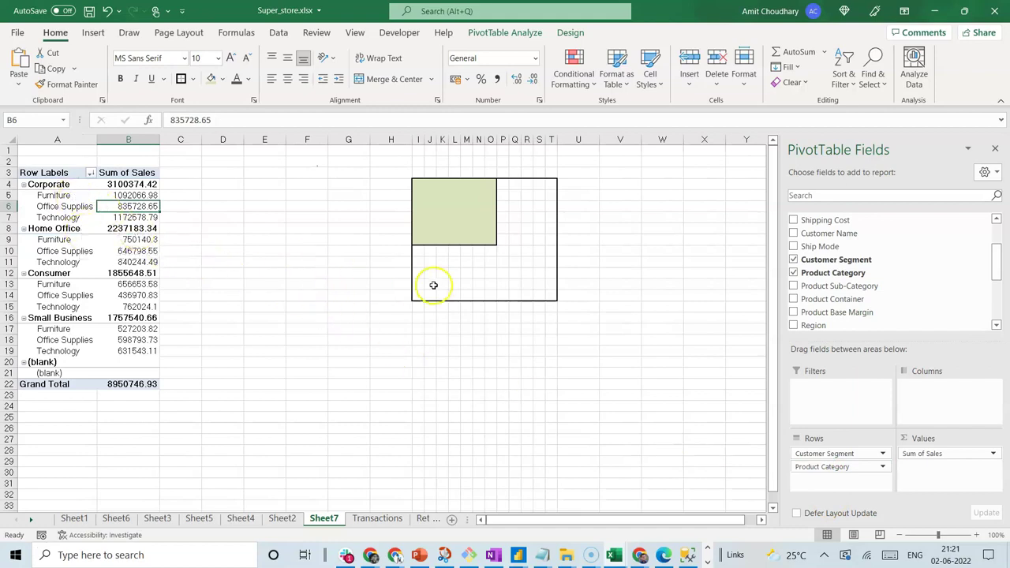
Step: Try to show the category sales values as % of Parent Column Total, and undo the change
drag(130, 199, 134, 218)
right_click(135, 201)
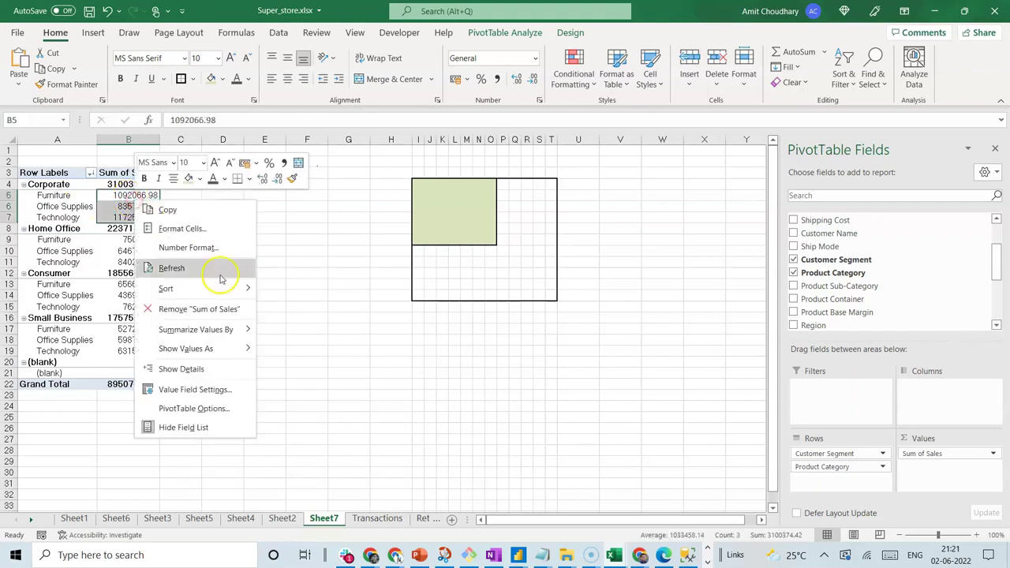
mouse_move(232, 348)
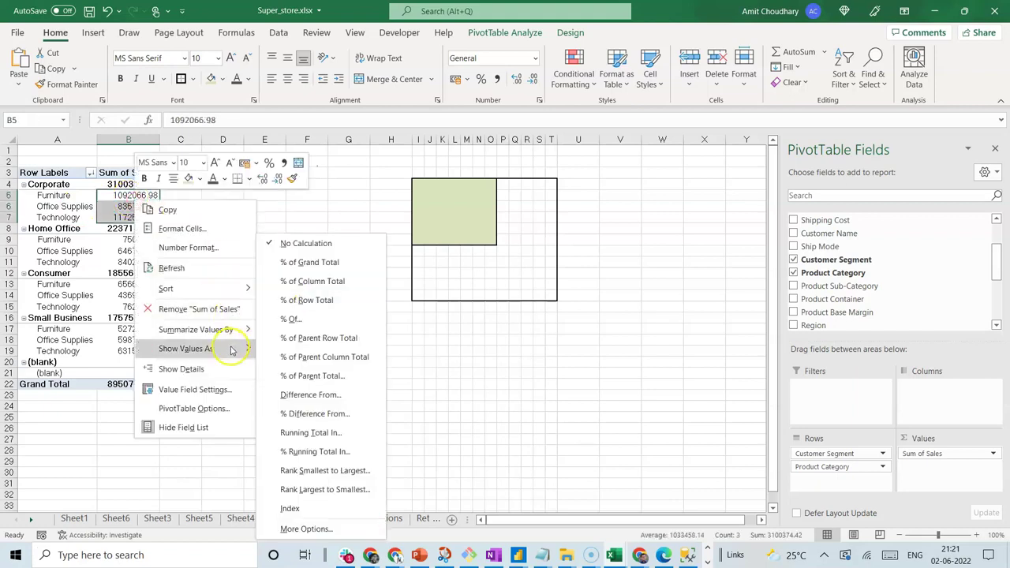
click(294, 357)
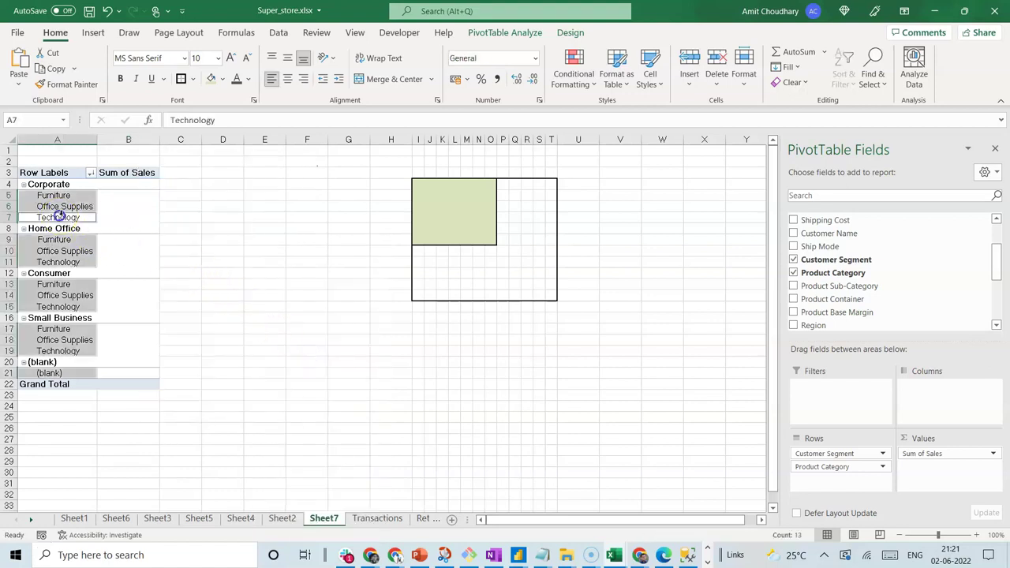
key(ctrl+z)
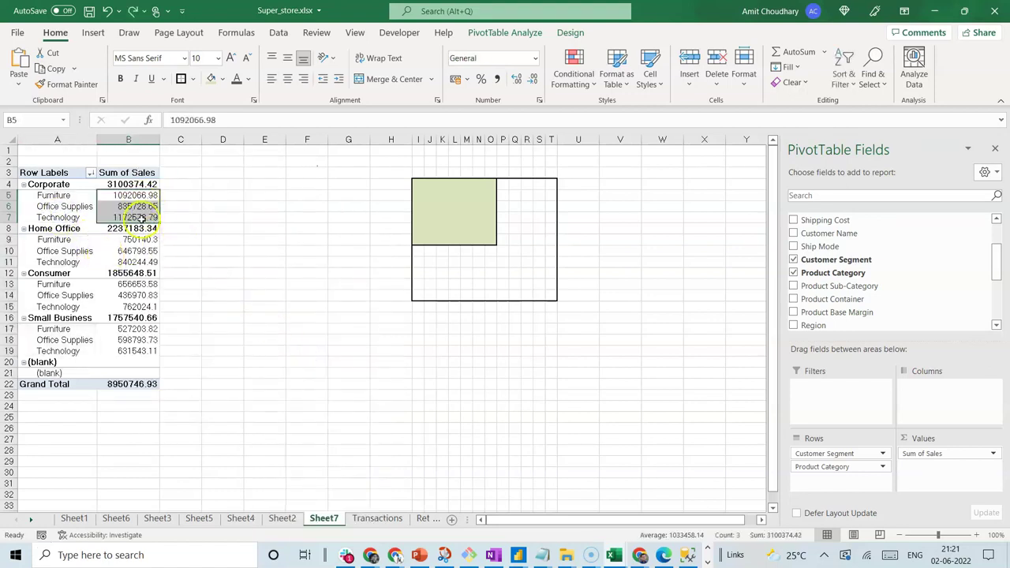
click(142, 217)
click(223, 238)
click(125, 197)
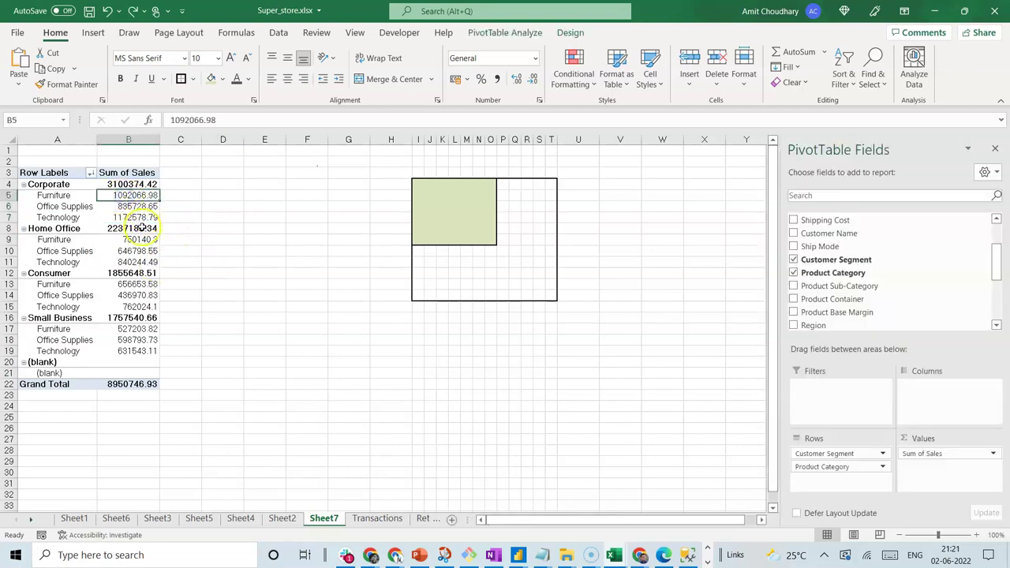
click(143, 219)
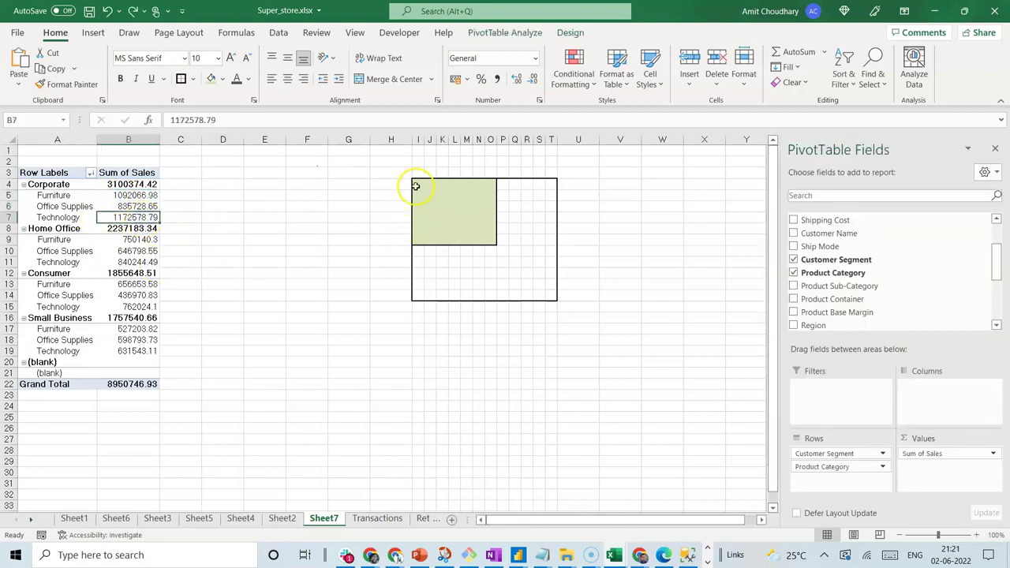
Step: Fill the cells I4:L6 inside the green block light blue with a border around them, and reselect the PivotTable at B6
drag(416, 186, 450, 211)
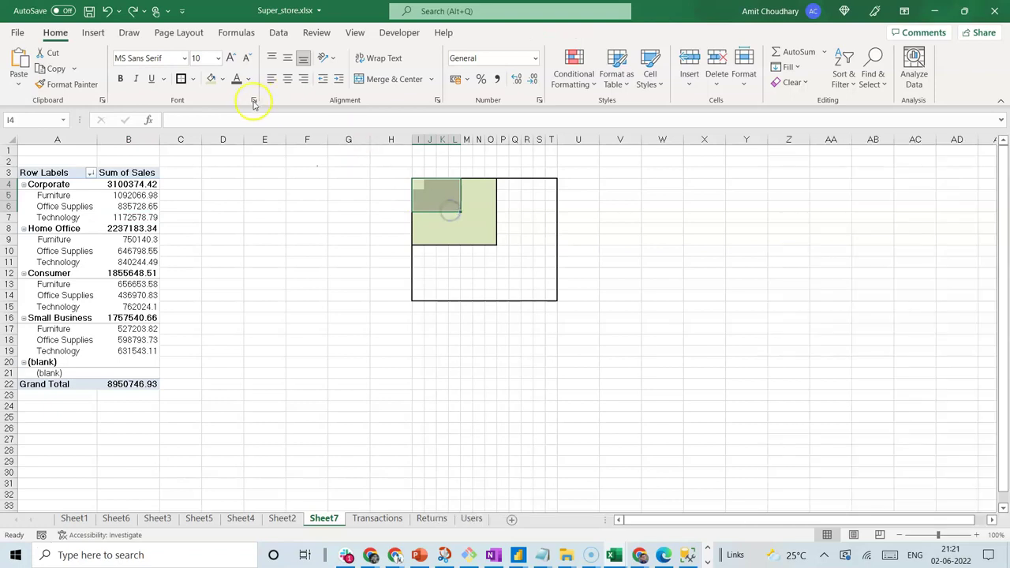
click(222, 79)
click(253, 140)
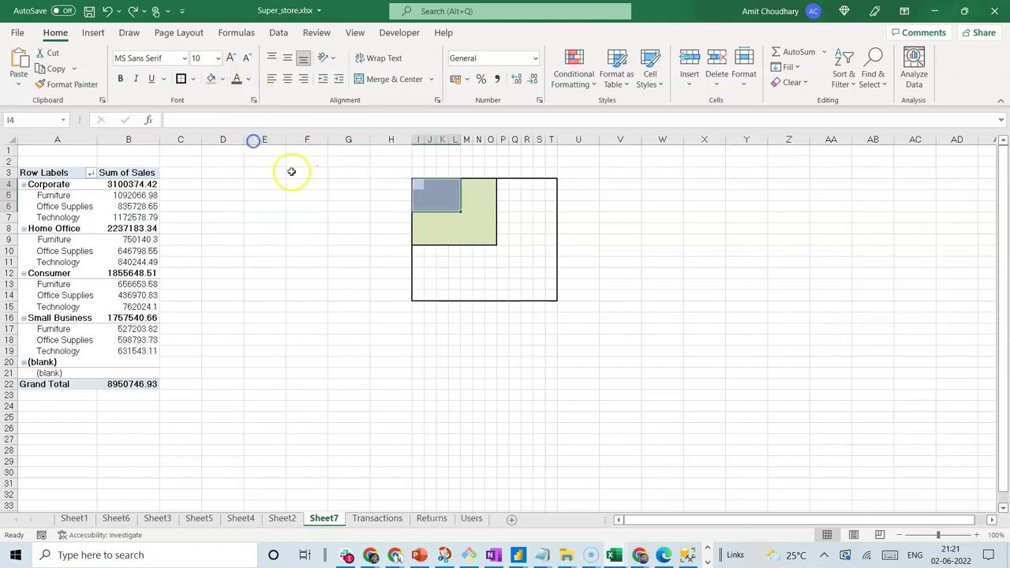
click(316, 197)
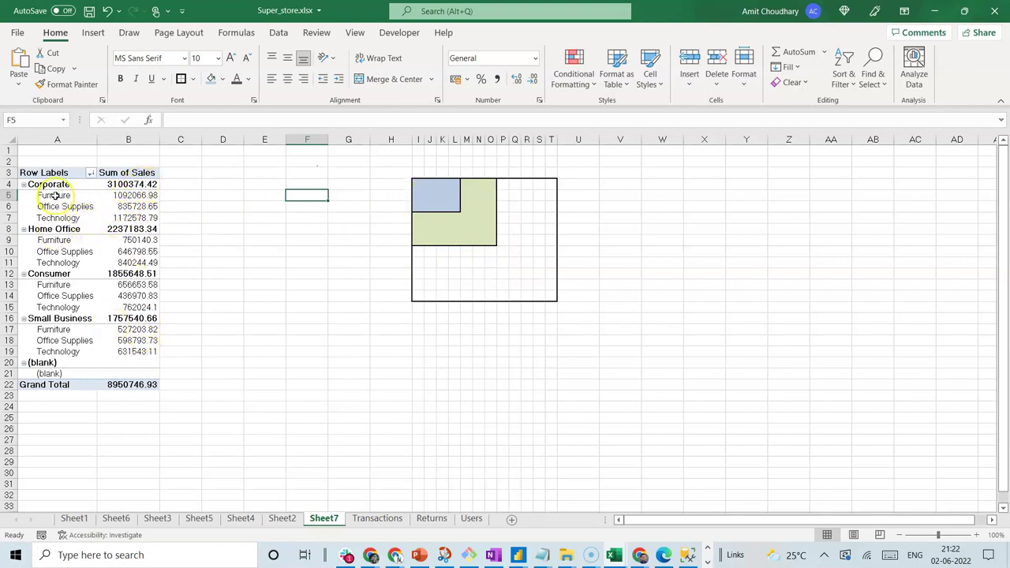
click(115, 206)
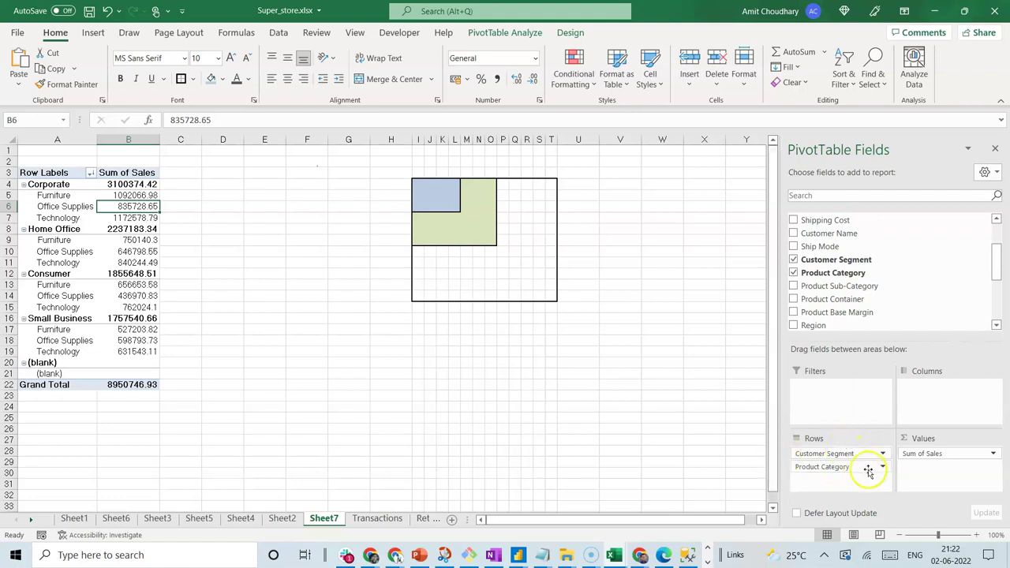
Step: Remove Product Category and Customer Segment from the PivotTable rows, and try Product Sub-Category as the row field
drag(843, 466, 900, 435)
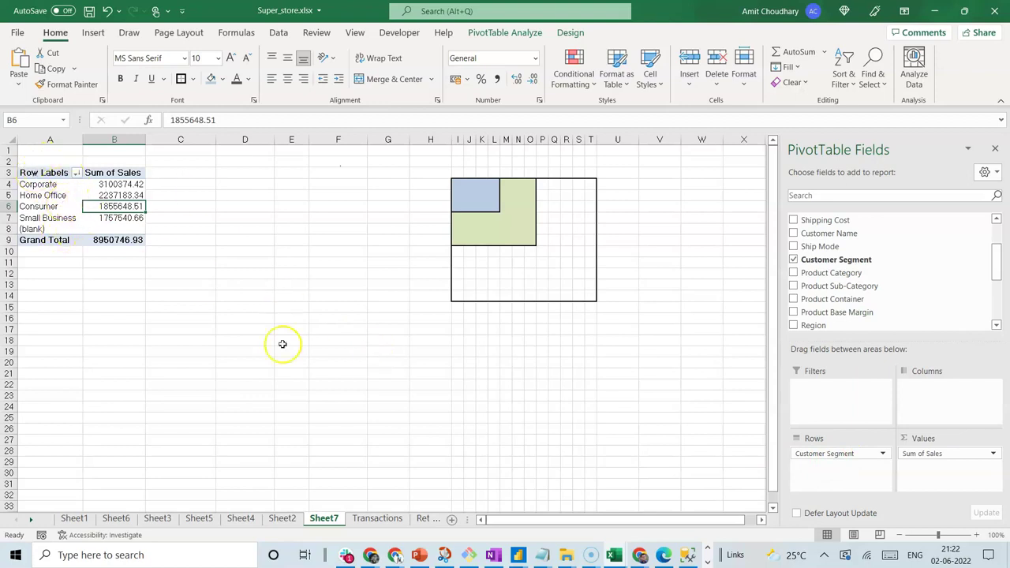
drag(844, 455, 681, 440)
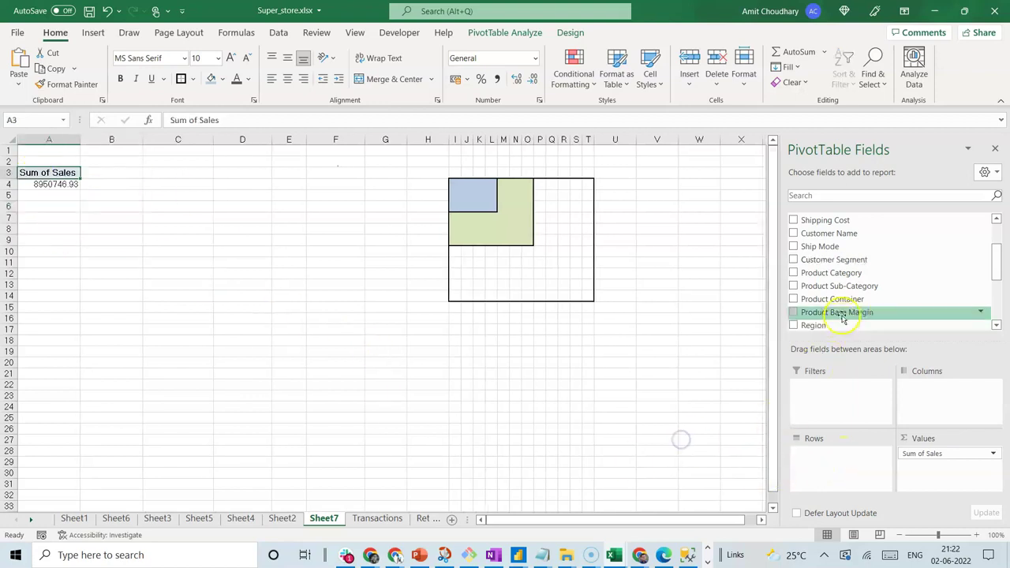
drag(843, 286, 842, 461)
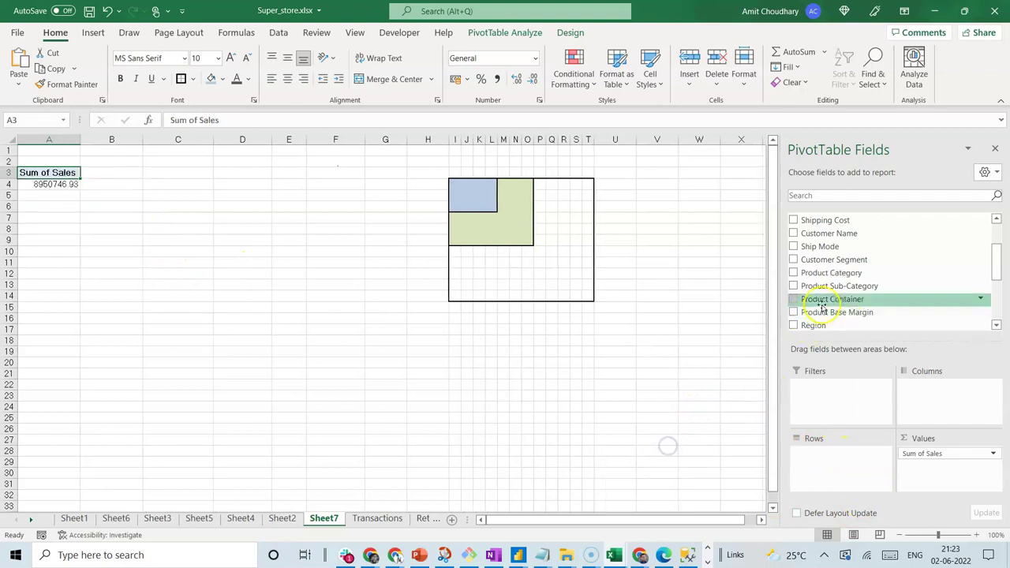
Step: Break the PivotTable sales down by Ship Mode, and replace it with Product Sub-Category as the only row field
drag(837, 247, 846, 489)
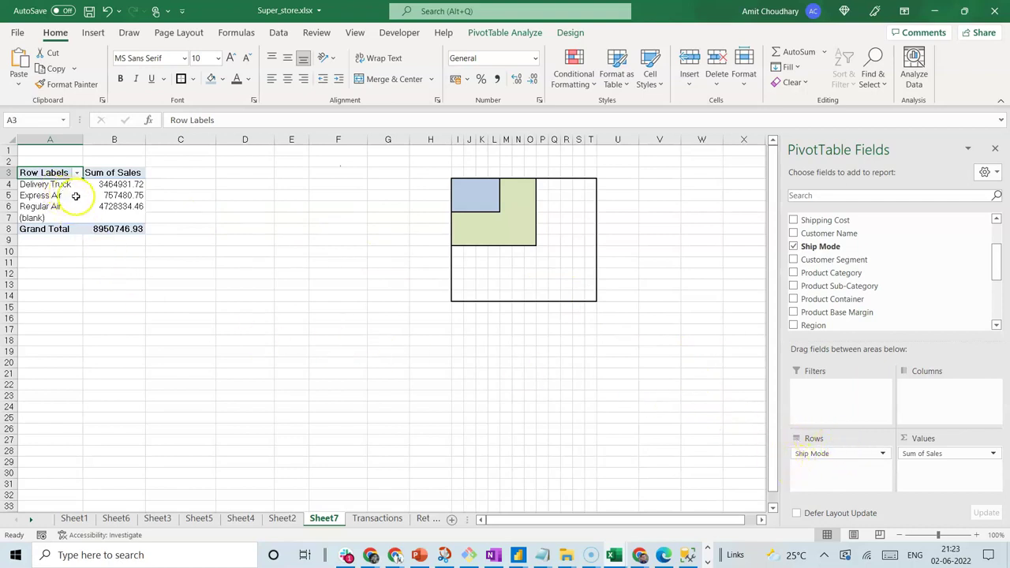
drag(860, 300, 699, 412)
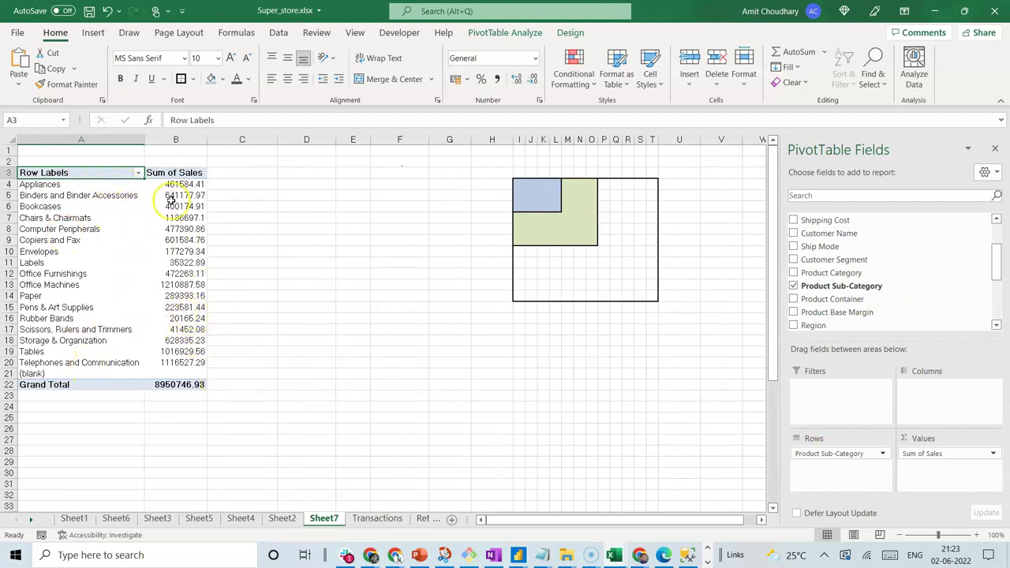
mouse_move(196, 366)
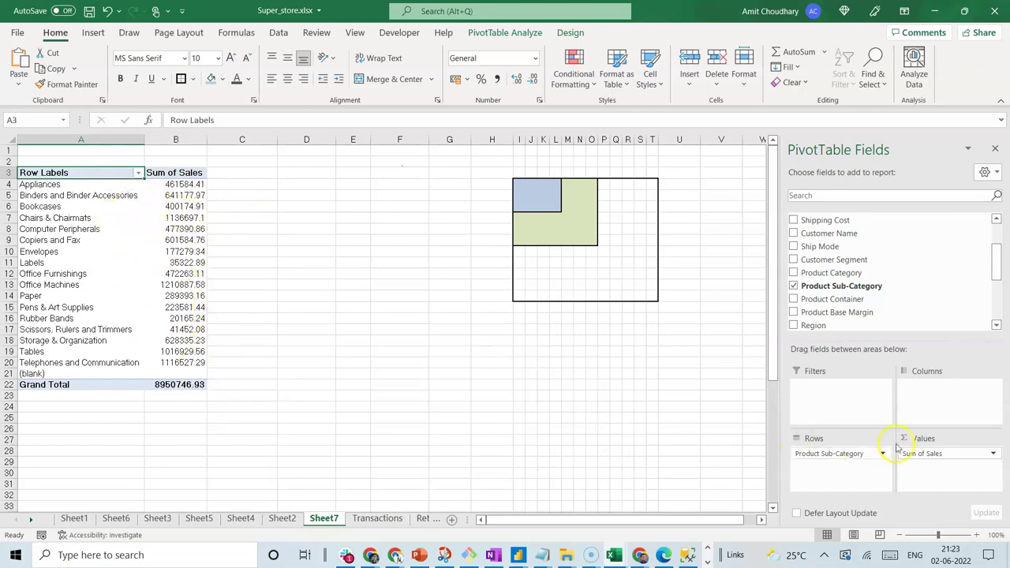
Step: Copy the sub-category labels in A4:A20 to F11 as a plain list, and fit column F to their width
drag(83, 185, 70, 362)
key(ctrl+c)
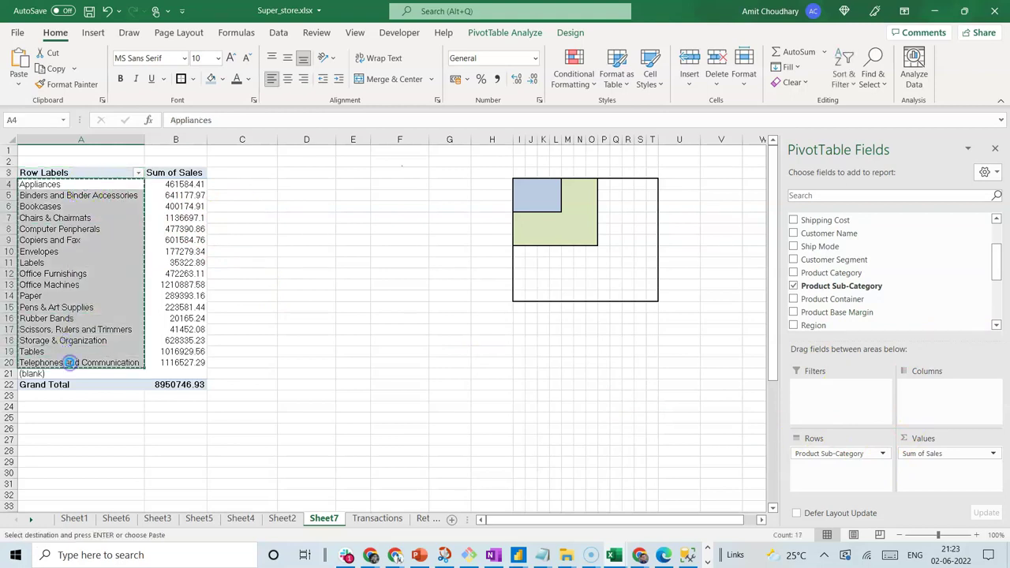
click(388, 263)
key(ctrl+v)
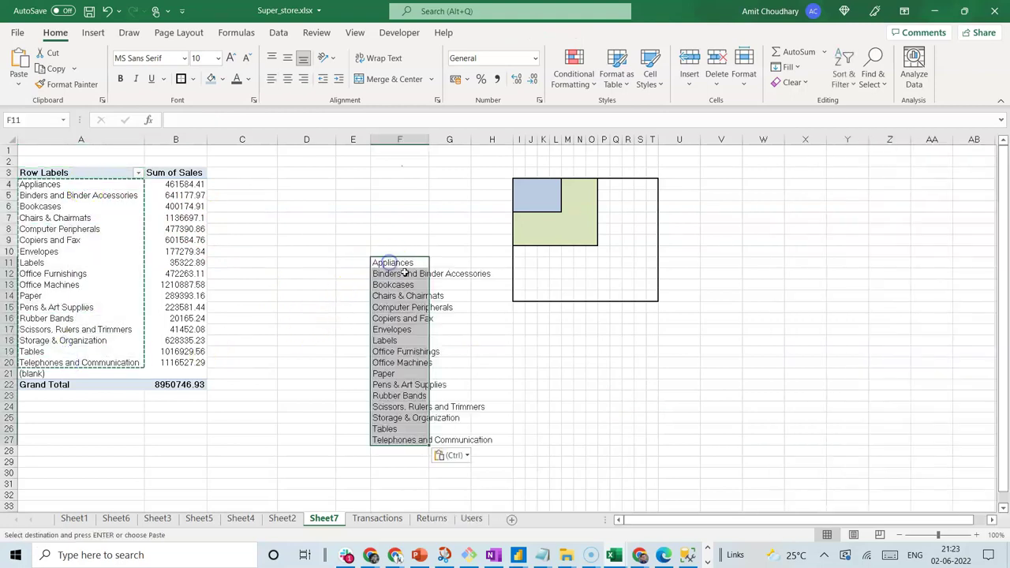
double_click(429, 140)
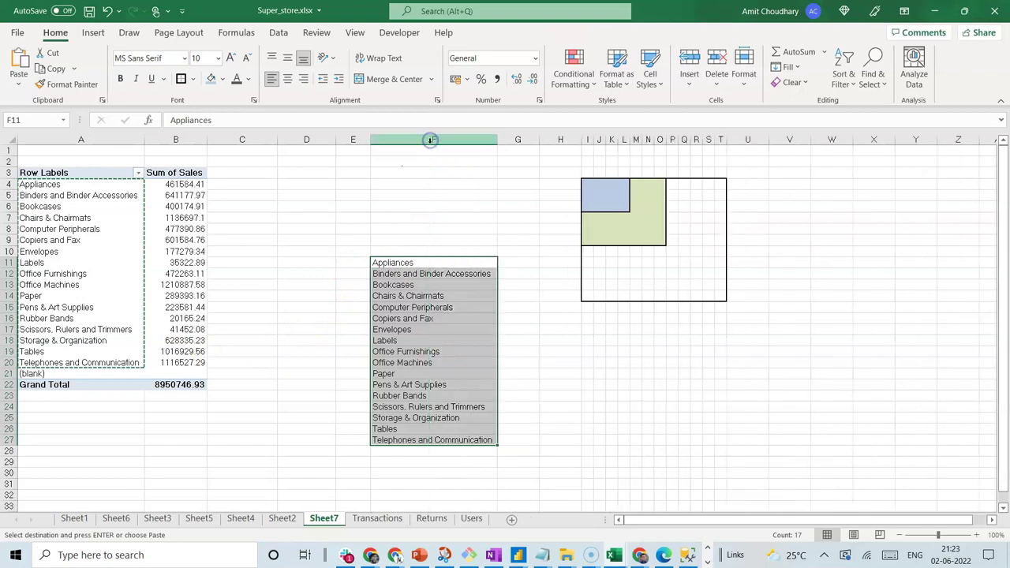
click(489, 328)
drag(450, 262, 447, 441)
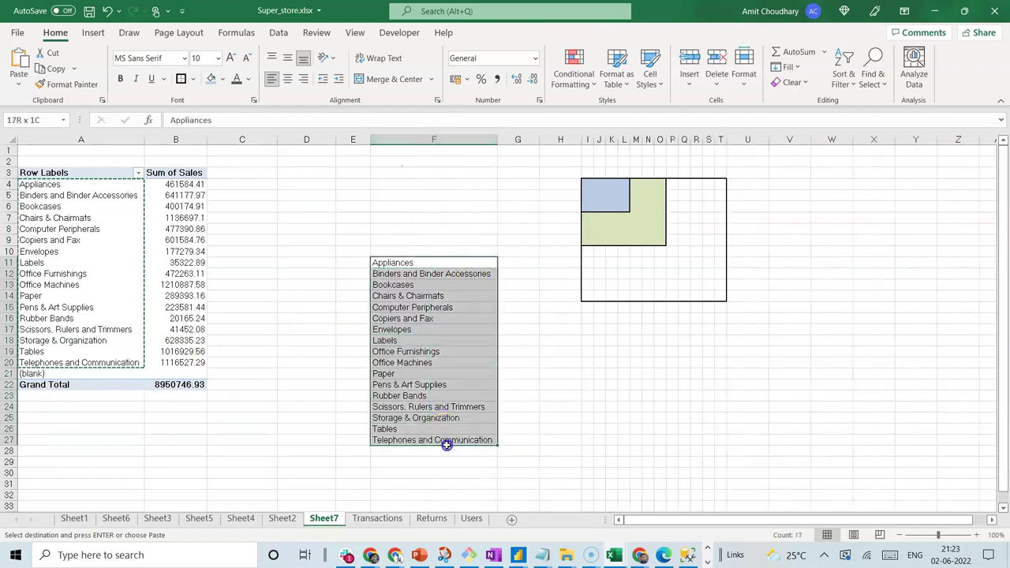
click(501, 353)
click(469, 263)
click(479, 240)
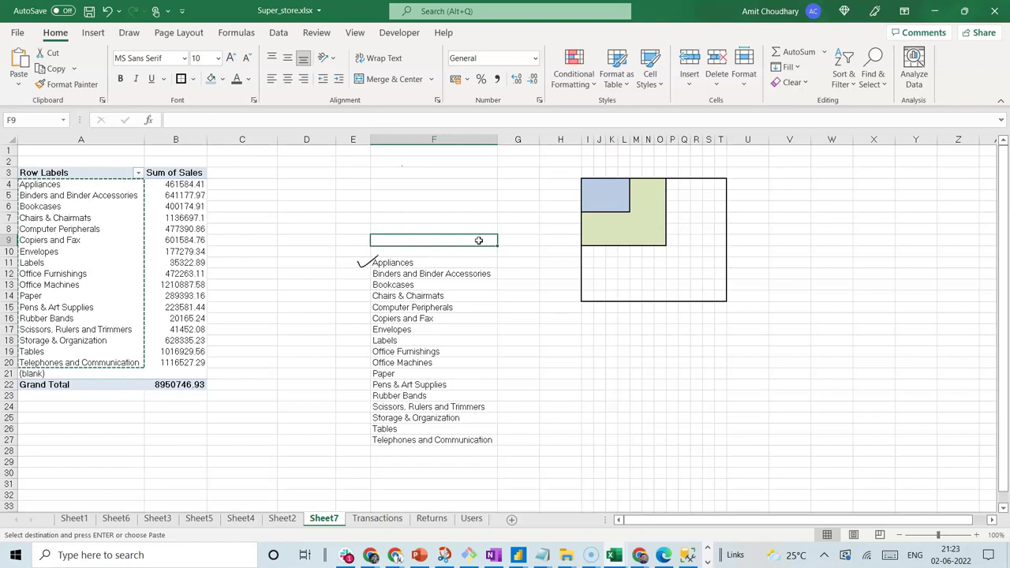
Step: Clear the Region filter on the Transactions sheet
click(377, 519)
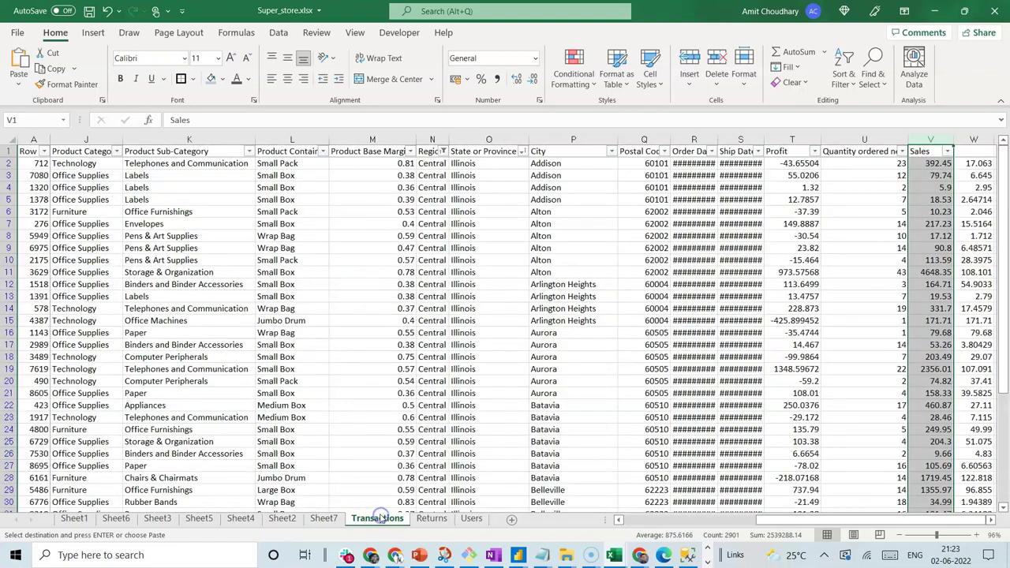
click(833, 164)
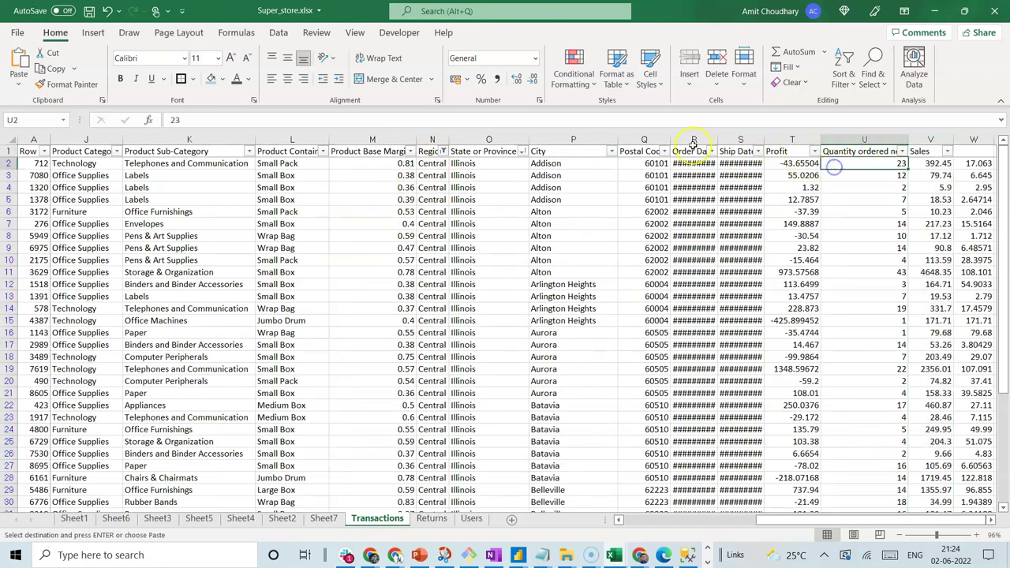
click(443, 151)
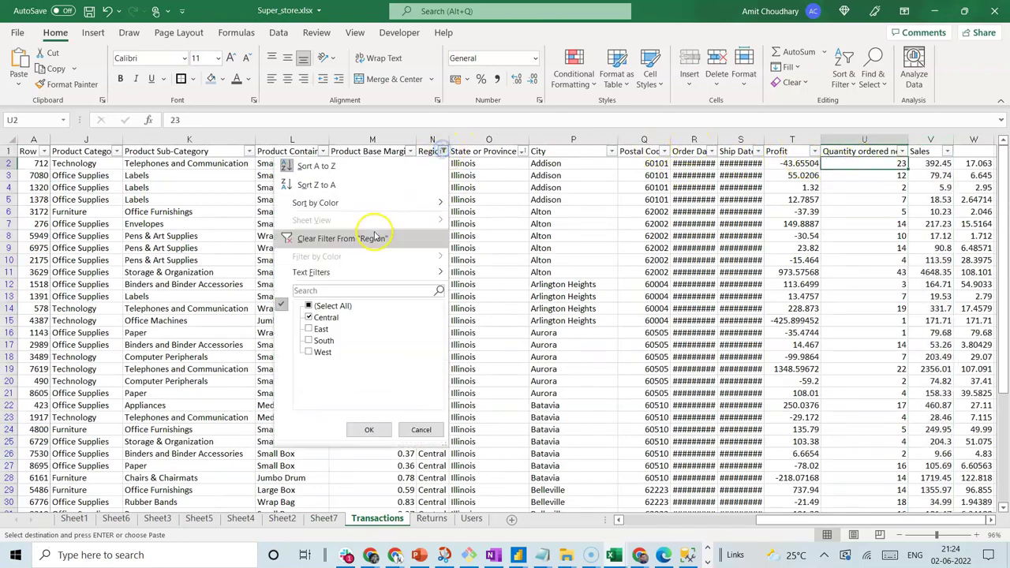
click(340, 239)
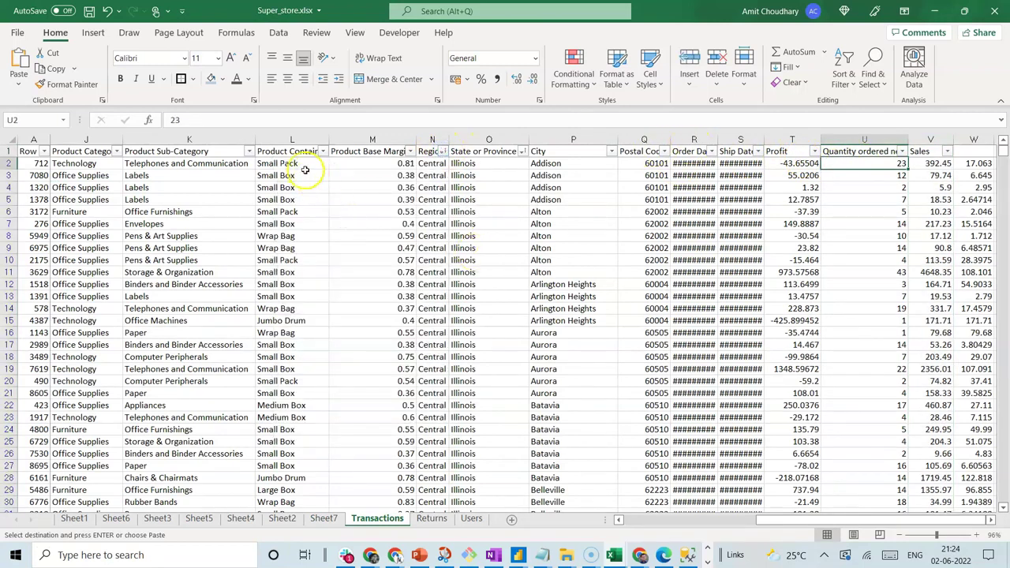
Step: Filter the transactions' Product Sub-Category to Appliances, and compare the Sales column's sum with the Appliances value in Sheet7's PivotTable
click(248, 151)
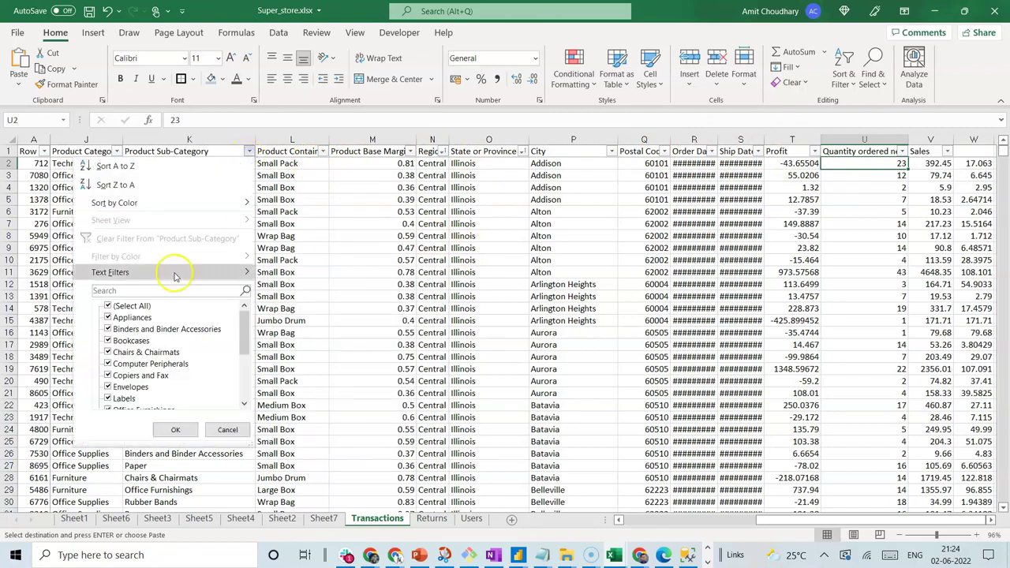
click(142, 305)
click(138, 318)
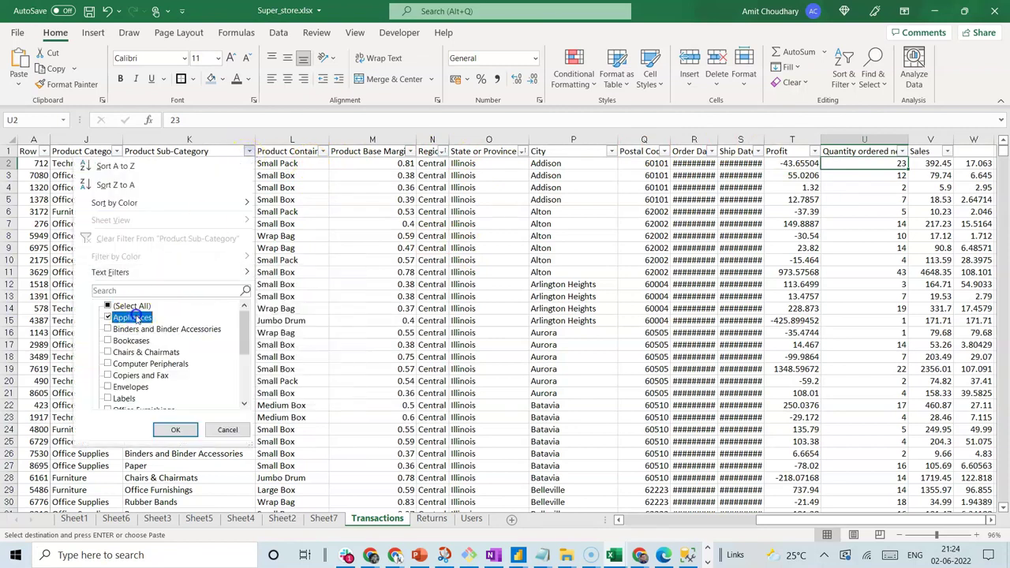
click(169, 428)
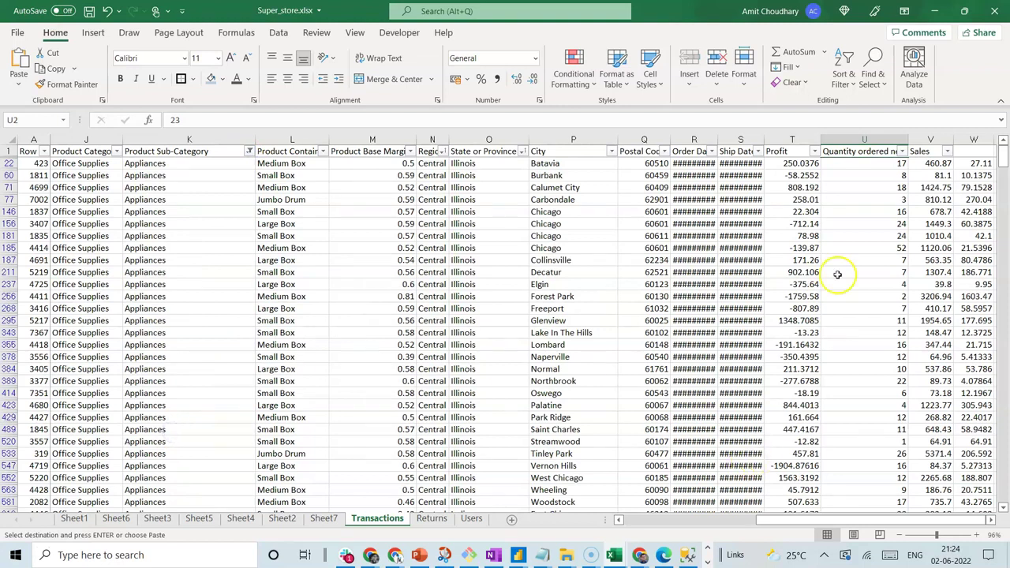
click(931, 139)
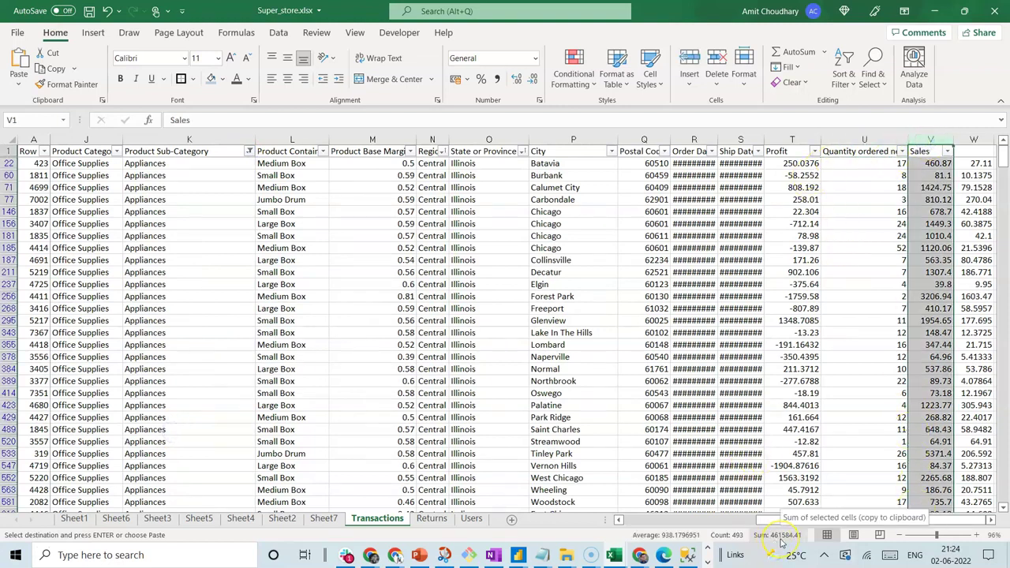
click(324, 519)
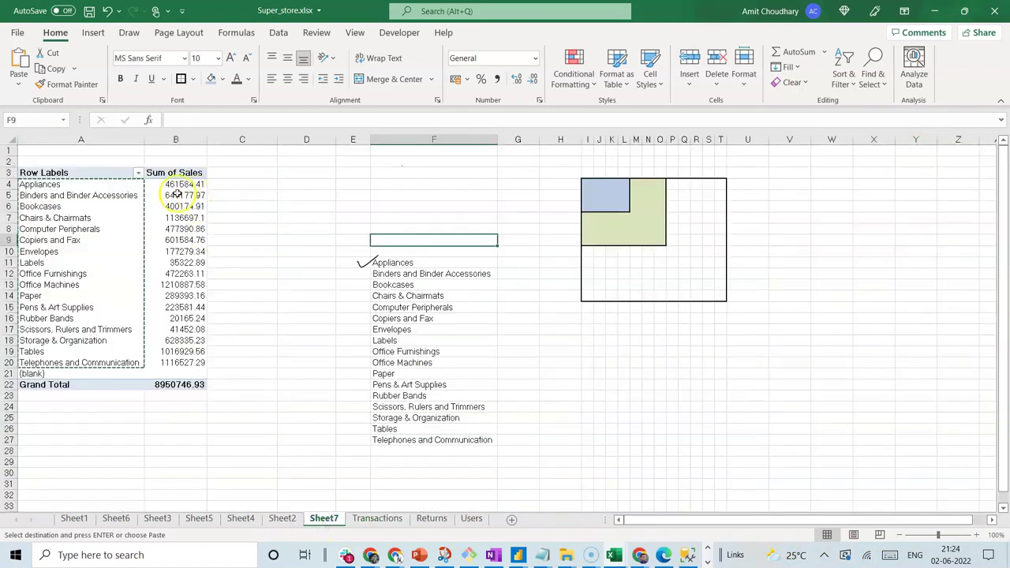
click(510, 263)
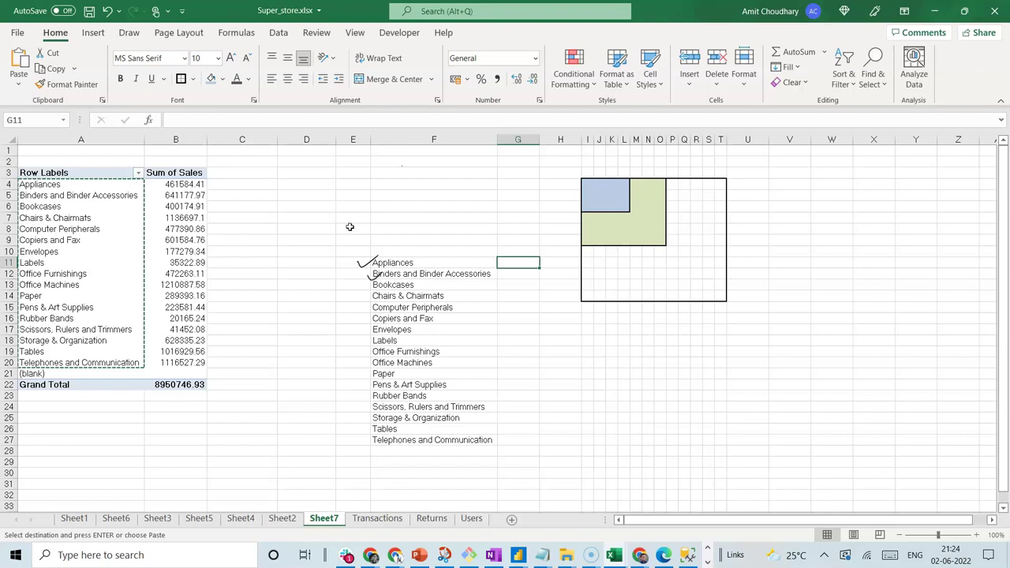
Step: Filter the transactions to Binders and Binder Accessories, and compare the Sales column's sum with cell B5 of Sheet7's PivotTable
click(377, 519)
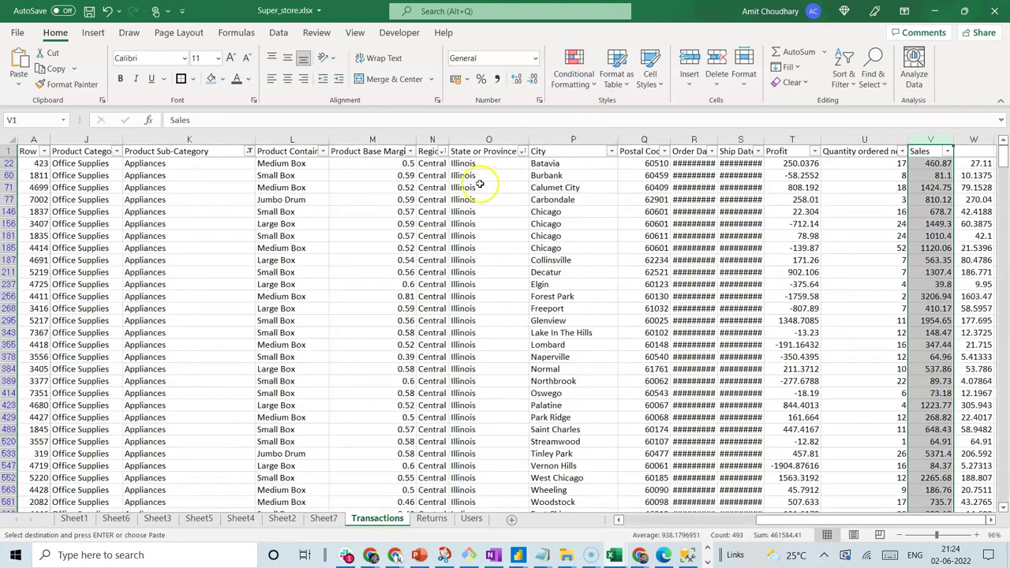
click(249, 151)
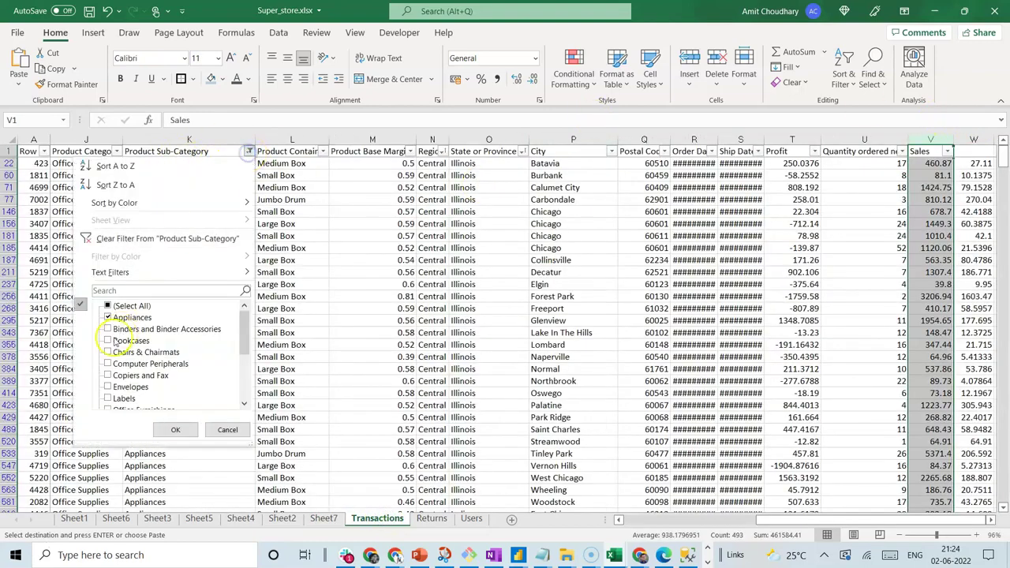
click(136, 306)
click(128, 329)
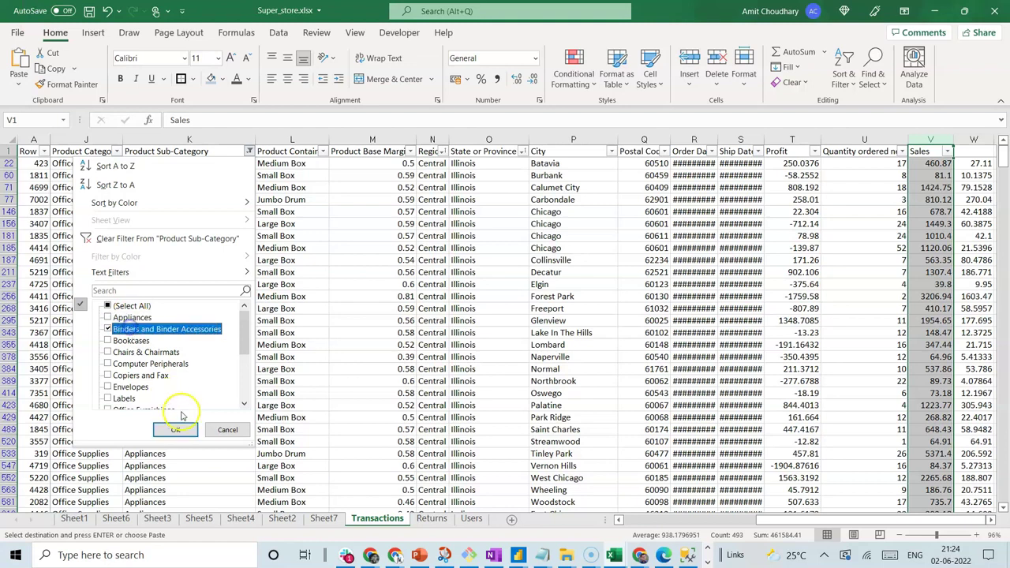
click(177, 430)
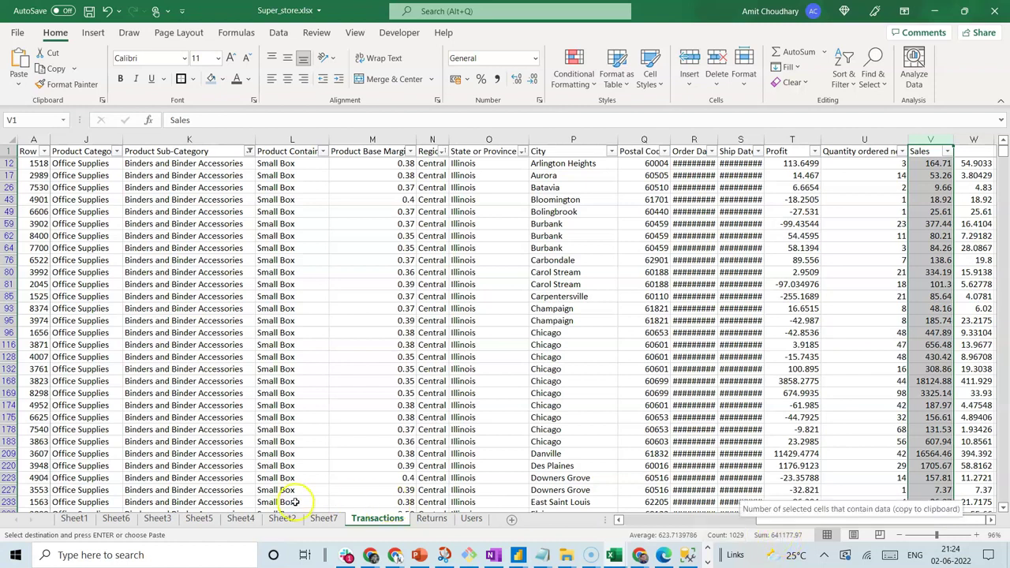
click(323, 518)
click(180, 195)
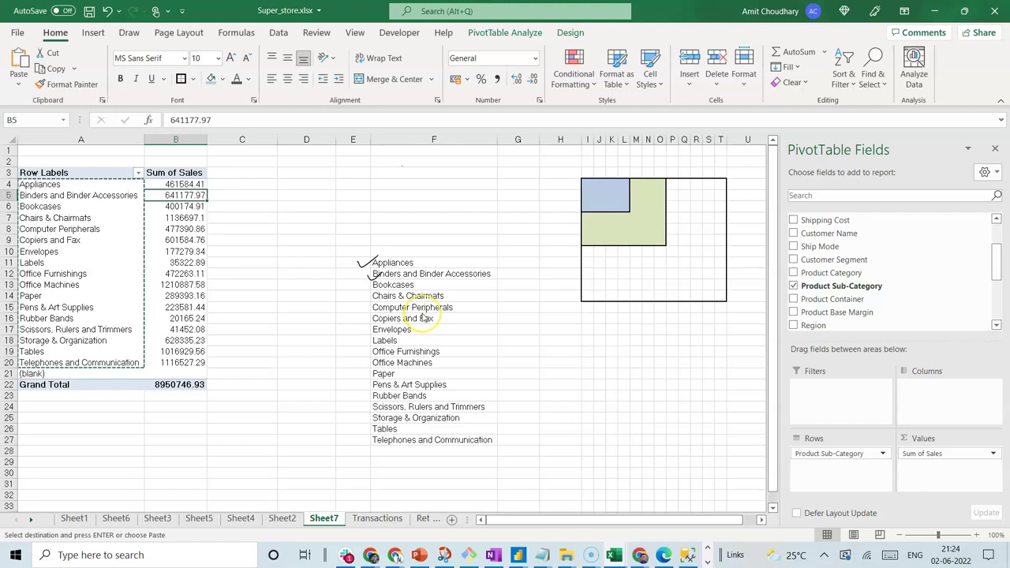
Step: Tick Bookcases in ink in the copied sub-category list, and draw a downward arrow alongside the list
drag(369, 283, 383, 279)
mouse_move(514, 273)
mouse_down()
mouse_move(514, 382)
mouse_move(507, 365)
mouse_move(518, 368)
mouse_up()
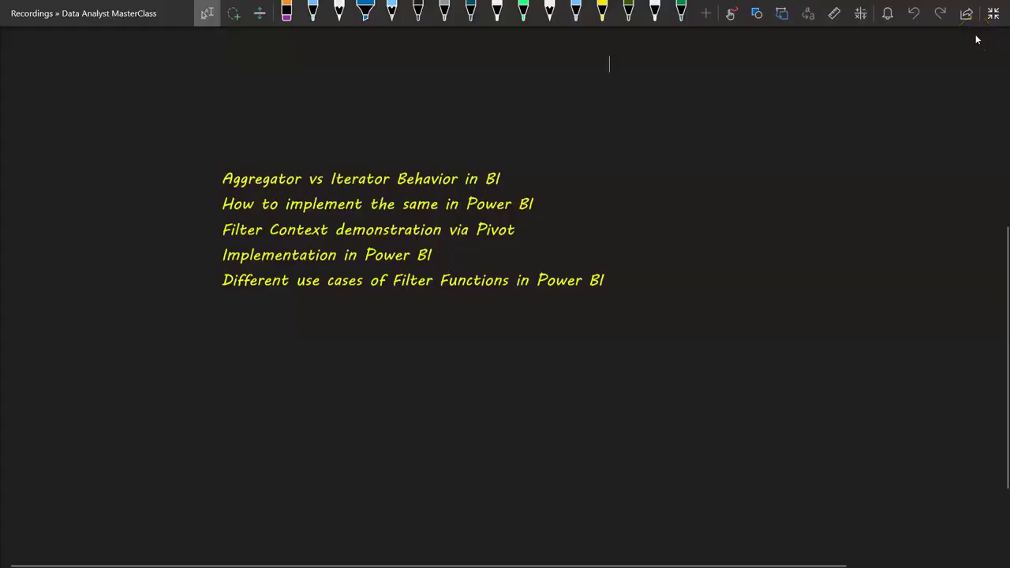
Step: Switch to the Data Analyst MasterClass notes in OneNote and tick the last three topics in green ink
click(523, 11)
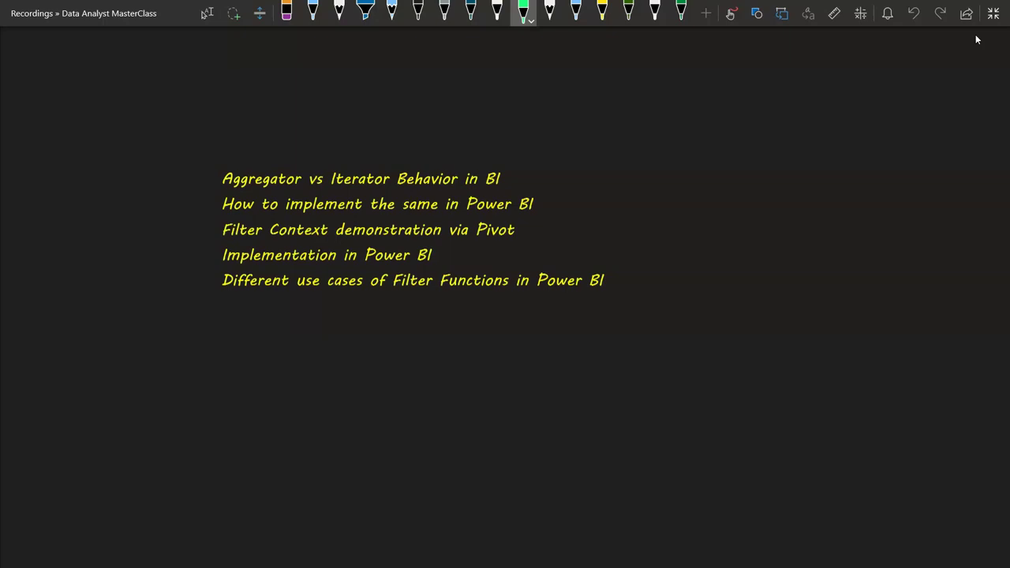
drag(524, 226, 544, 224)
drag(443, 262, 465, 256)
drag(617, 281, 644, 277)
Step: Handwrite Filter, All(), AllSelected() and Distinct() in green beside the topic list, with an arrow from Filter to the word tabular
drag(746, 244, 745, 263)
mouse_move(746, 244)
mouse_down()
mouse_move(761, 243)
mouse_move(757, 254)
mouse_up()
click(765, 250)
drag(764, 256, 788, 263)
drag(781, 258, 803, 264)
mouse_move(811, 264)
mouse_down()
mouse_move(819, 254)
mouse_move(829, 270)
mouse_up()
mouse_move(760, 283)
mouse_down()
mouse_move(751, 305)
mouse_move(769, 305)
mouse_up()
drag(754, 297, 785, 304)
mouse_move(792, 286)
mouse_down()
mouse_move(796, 304)
mouse_move(818, 311)
mouse_up()
drag(764, 328, 758, 347)
drag(765, 328, 770, 341)
mouse_move(778, 330)
mouse_down()
mouse_move(783, 346)
mouse_move(883, 348)
mouse_up()
drag(892, 343, 912, 353)
drag(931, 334, 935, 358)
mouse_move(765, 366)
mouse_down()
mouse_move(758, 385)
mouse_move(800, 387)
mouse_up()
drag(796, 377, 839, 386)
drag(847, 380, 846, 387)
mouse_move(861, 369)
mouse_down()
mouse_move(857, 390)
mouse_move(868, 380)
mouse_up()
mouse_move(876, 373)
mouse_down()
mouse_move(873, 393)
mouse_move(892, 398)
mouse_up()
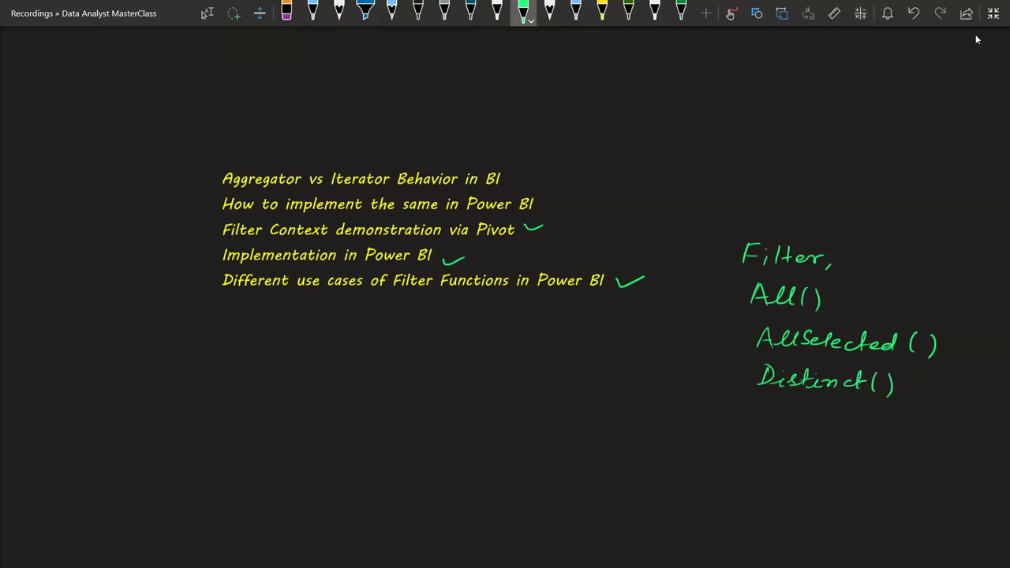
drag(796, 226, 837, 200)
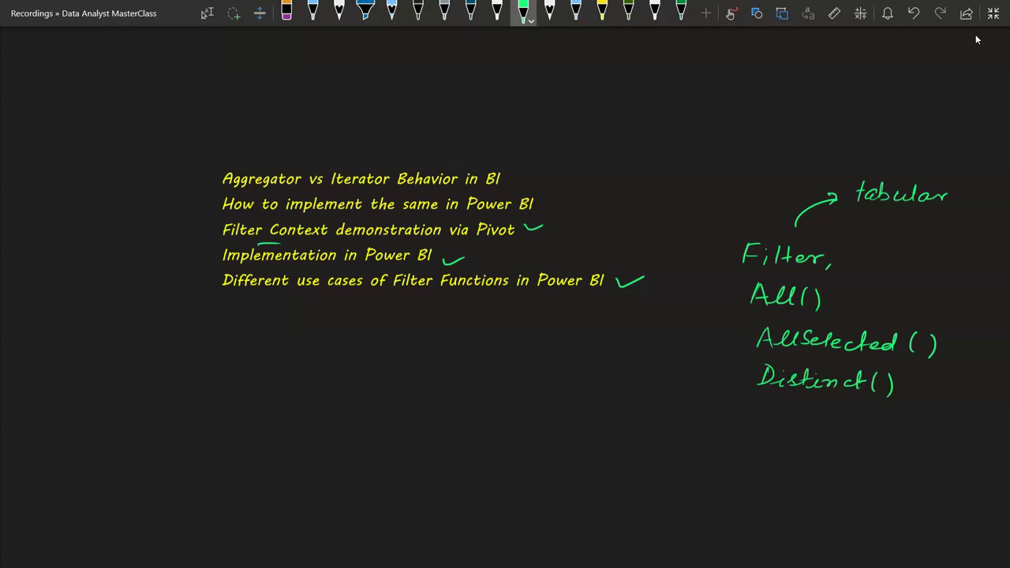
Step: Return to the Excel PivotTable, add Region as a report filter, and limit it to Central
click(993, 13)
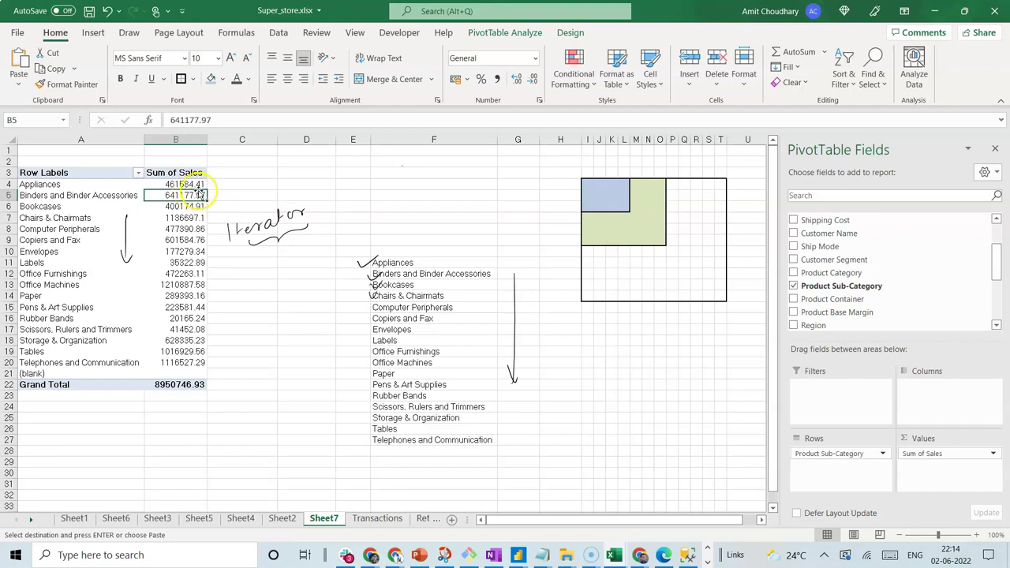
drag(825, 323, 838, 416)
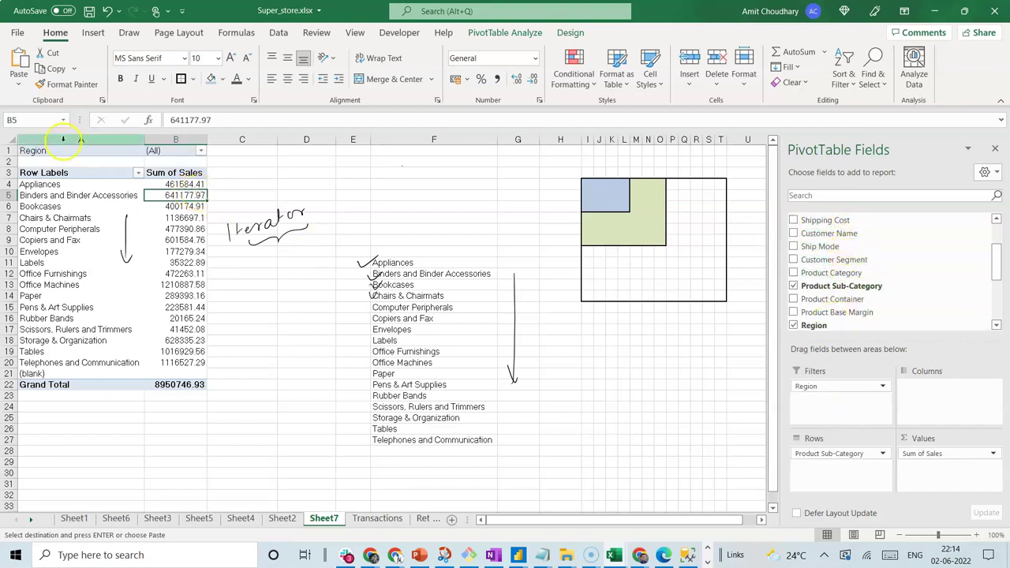
click(206, 150)
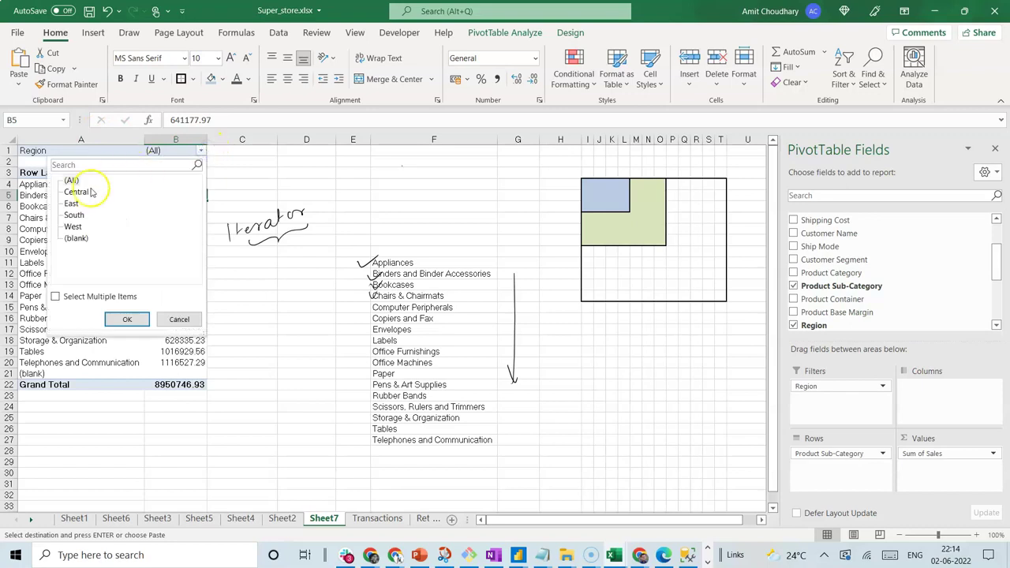
click(55, 296)
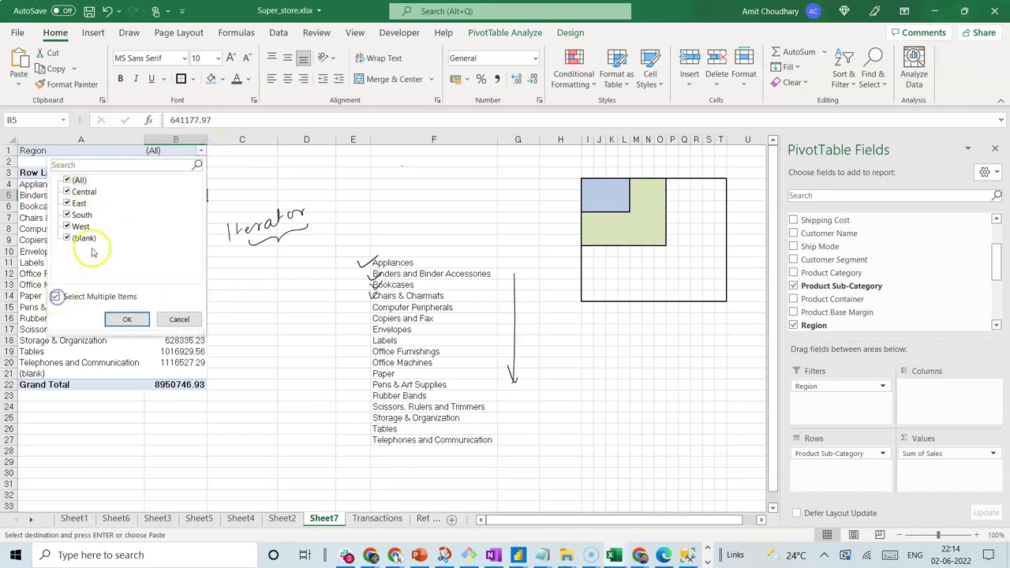
click(67, 192)
click(127, 319)
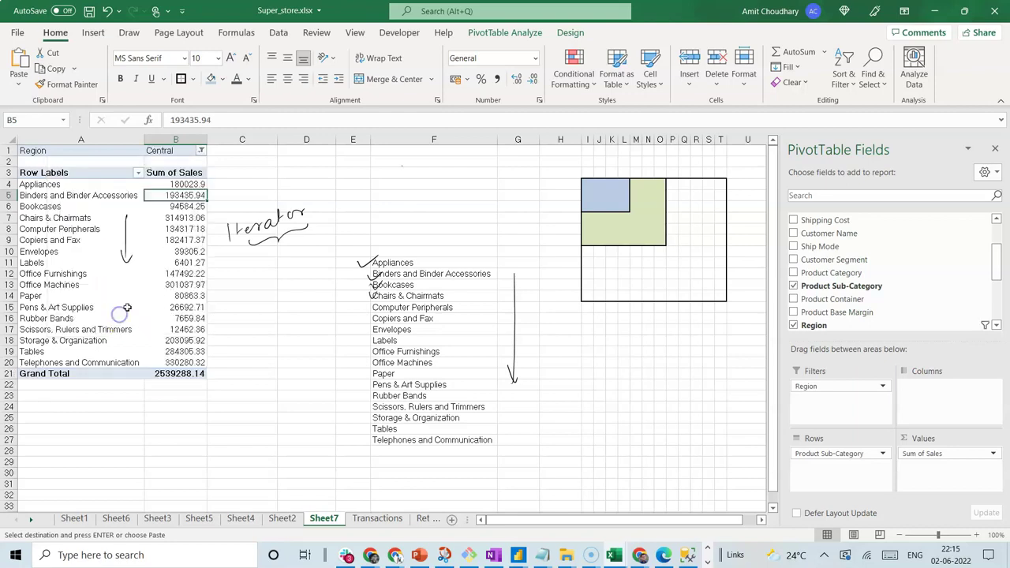
Step: Open the Transactions sheet and clear the Product Sub-Category filter so every sub-category is included
click(167, 151)
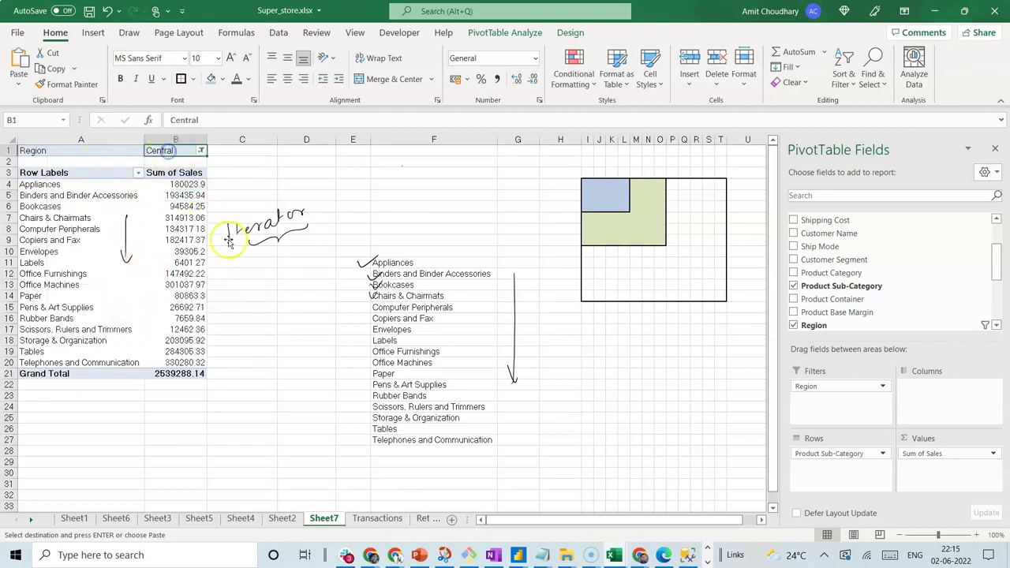
click(371, 518)
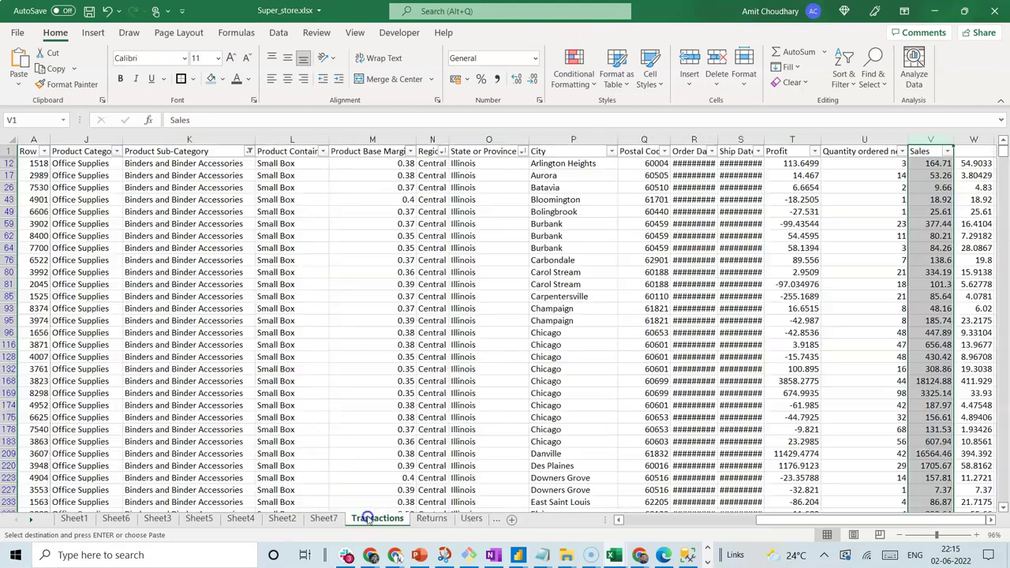
click(249, 151)
click(222, 199)
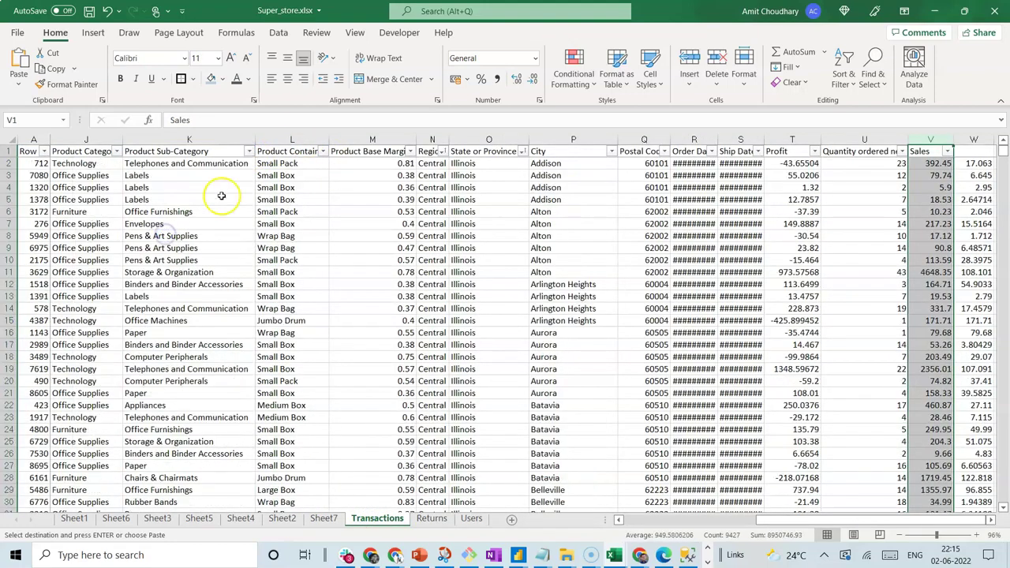
click(853, 188)
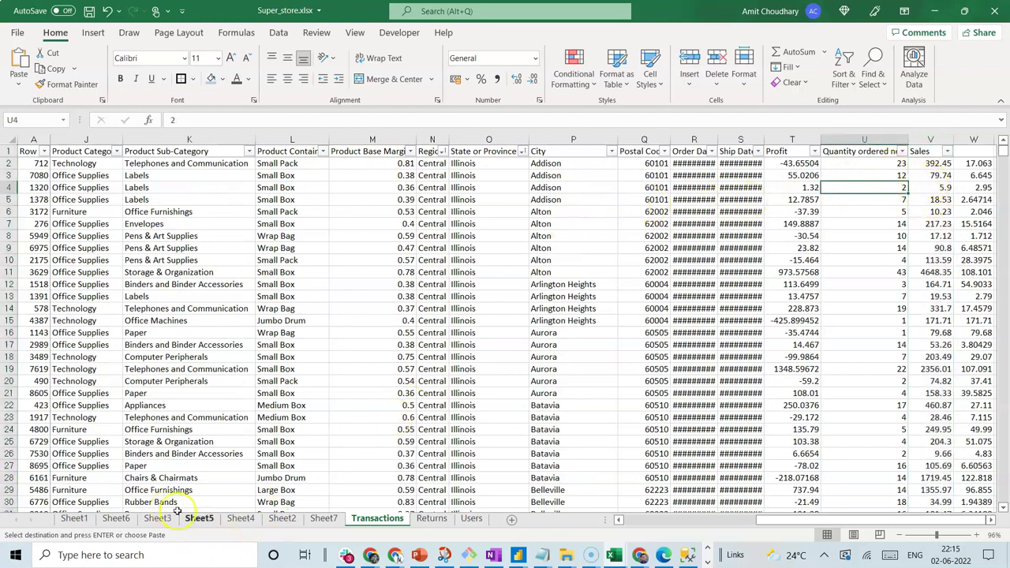
Step: Filter the Region column of the transactions to Central only
click(172, 199)
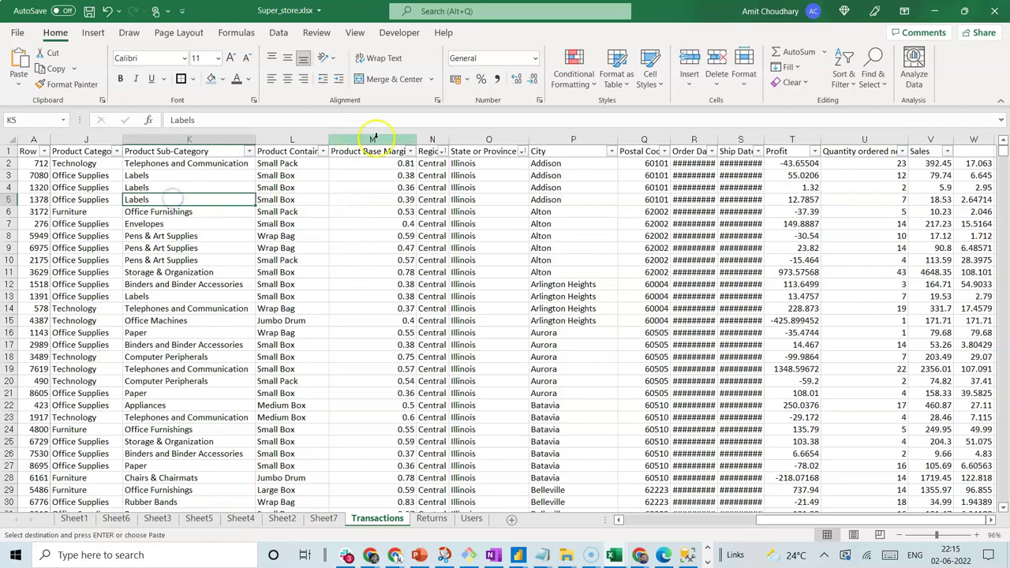
click(445, 151)
click(312, 305)
click(320, 317)
click(367, 430)
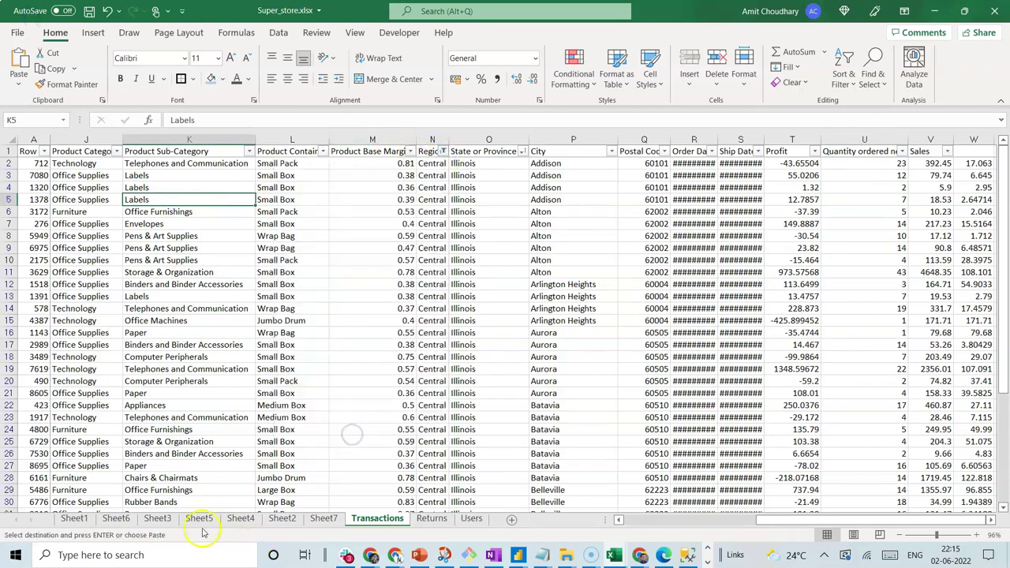
Step: Check the PivotTable on Sheet7, return to Transactions and filter Product Sub-Category to Appliances only
click(324, 519)
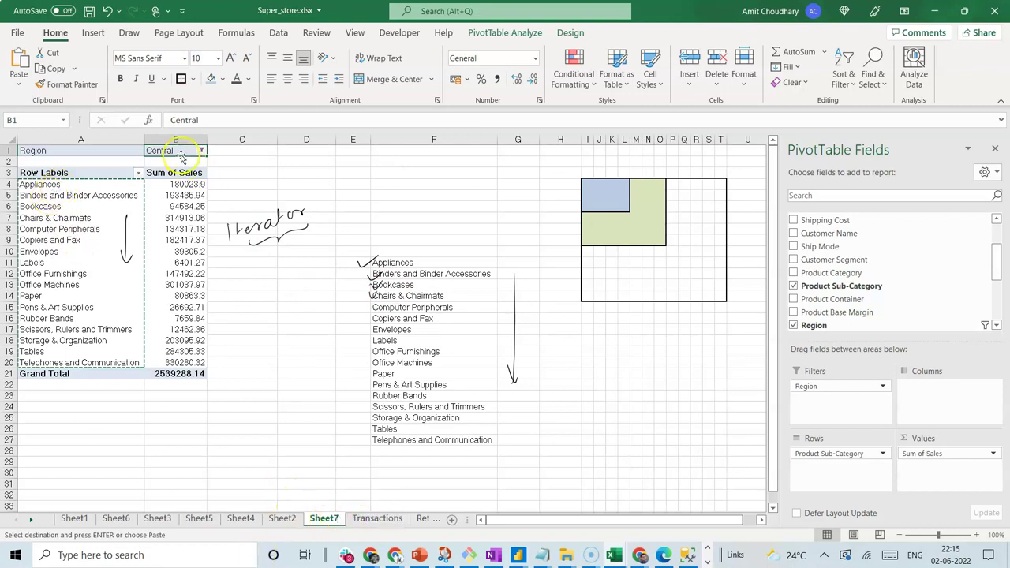
click(377, 519)
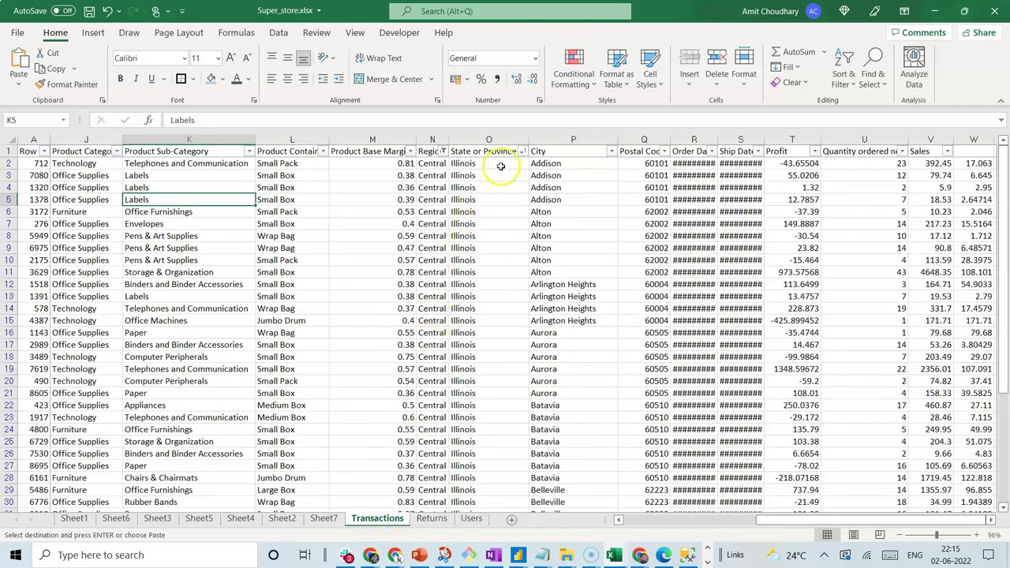
click(248, 151)
click(119, 305)
click(129, 318)
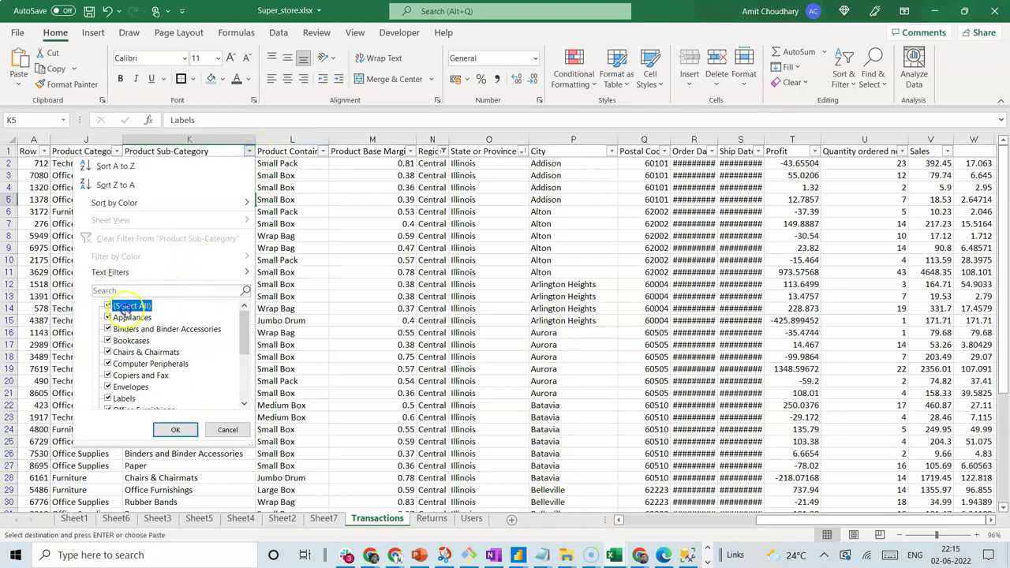
click(161, 429)
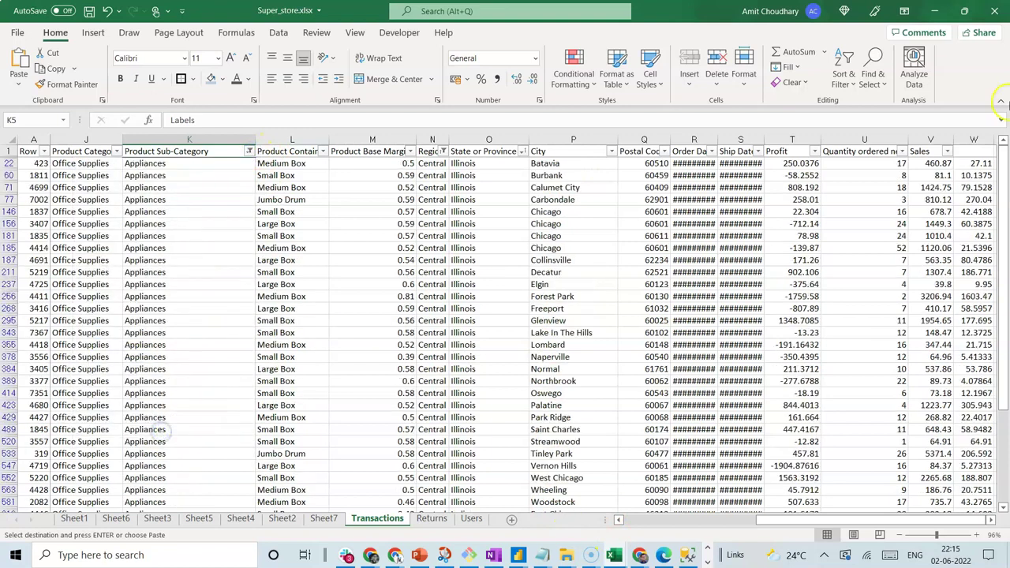
Step: Read the sum of the filtered Sales column and compare it with the Appliances value in the Sheet7 PivotTable
click(931, 140)
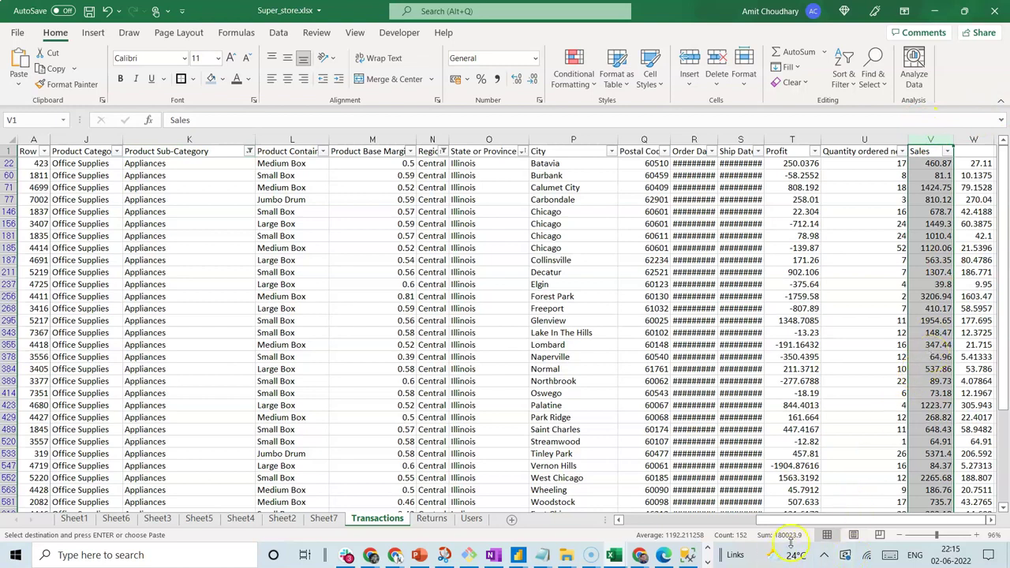
click(324, 518)
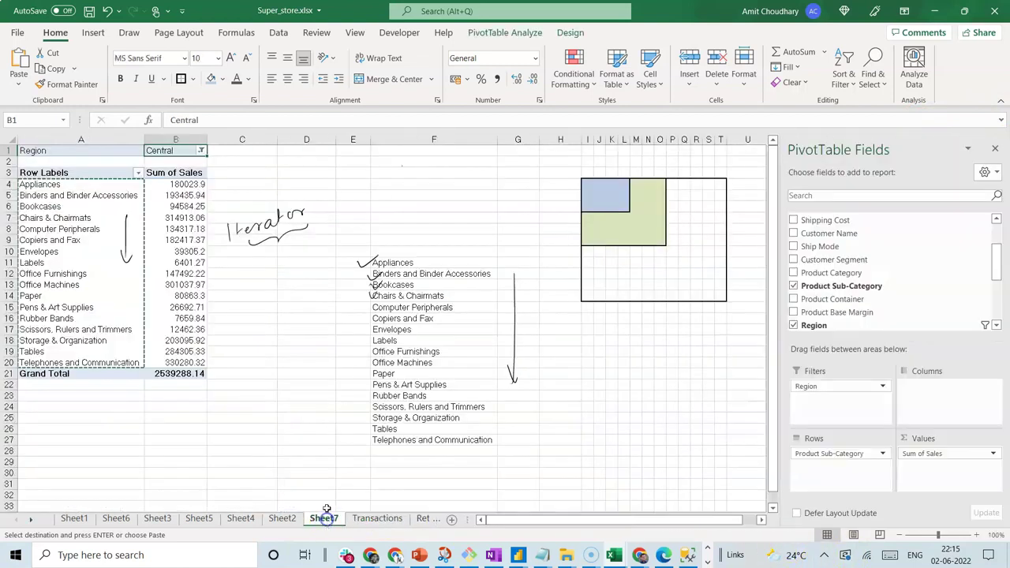
click(180, 185)
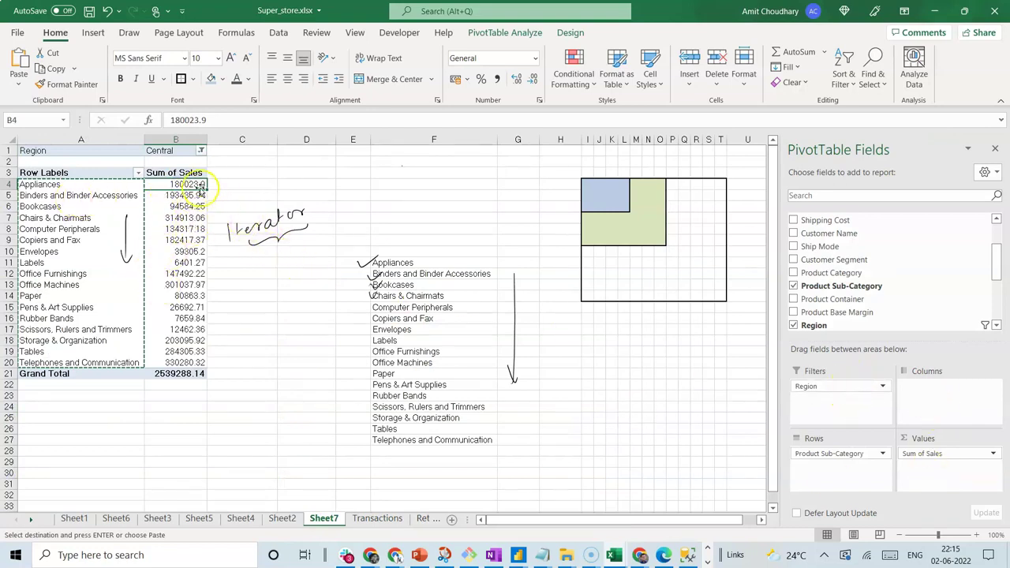
mouse_move(201, 184)
Step: Switch to Chrome, search for dax reference and open the DAX function reference on Microsoft Docs
click(639, 555)
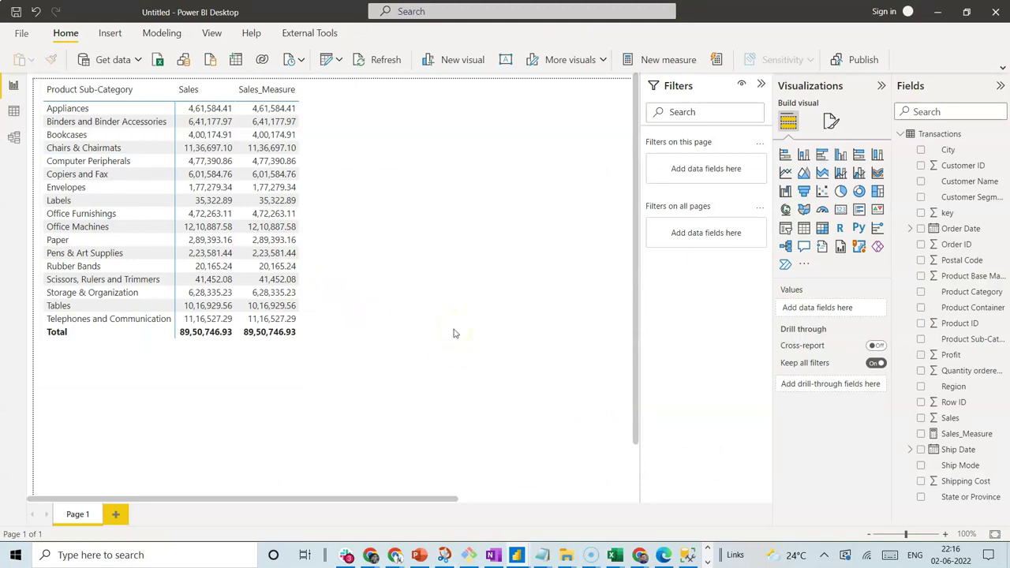
key(alt+Tab)
click(580, 34)
text(dax ref)
key(Down)
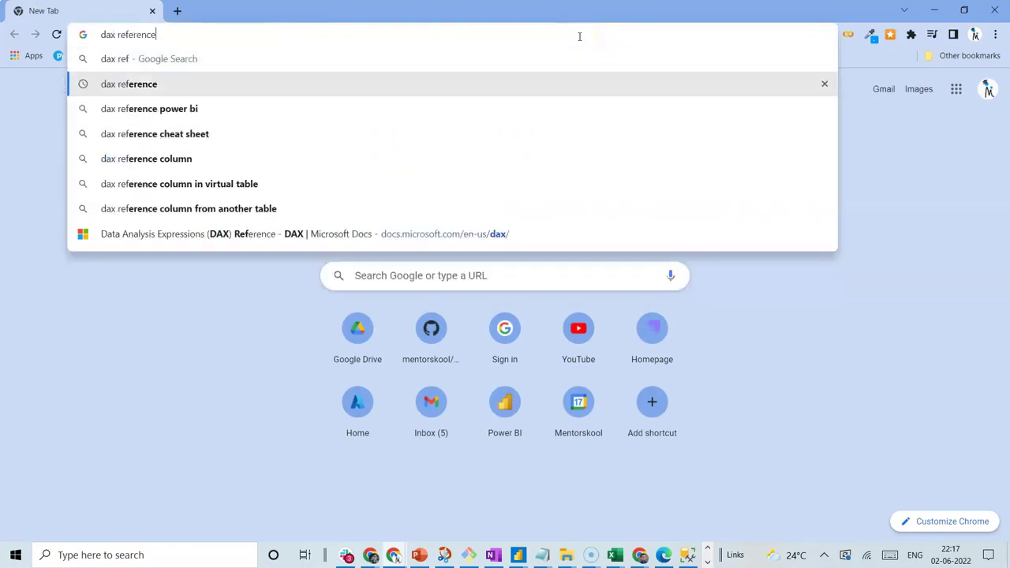
key(Return)
click(320, 213)
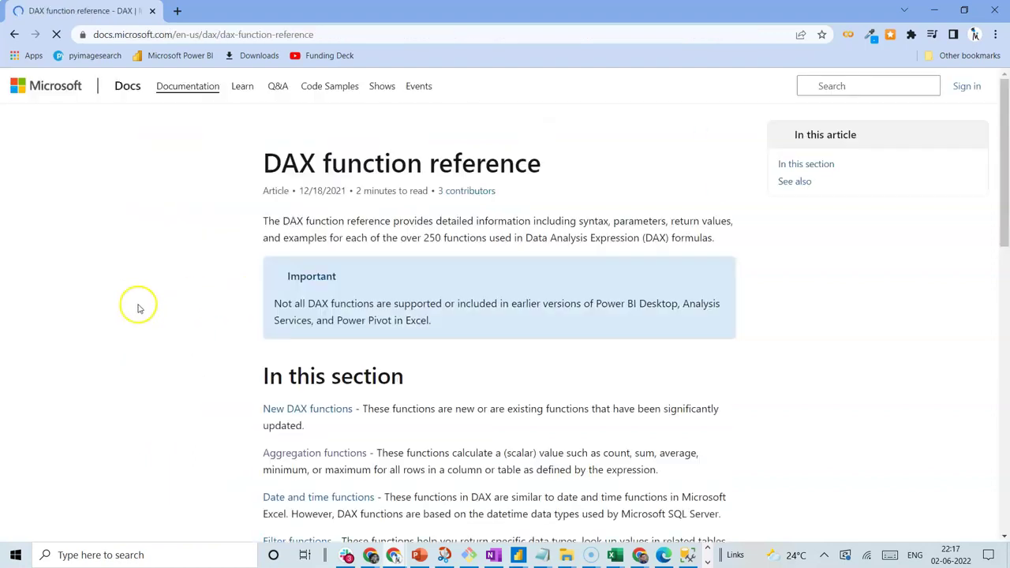
Step: Look through the Filter functions list, open the FILTER page and highlight the word table in its description
click(71, 293)
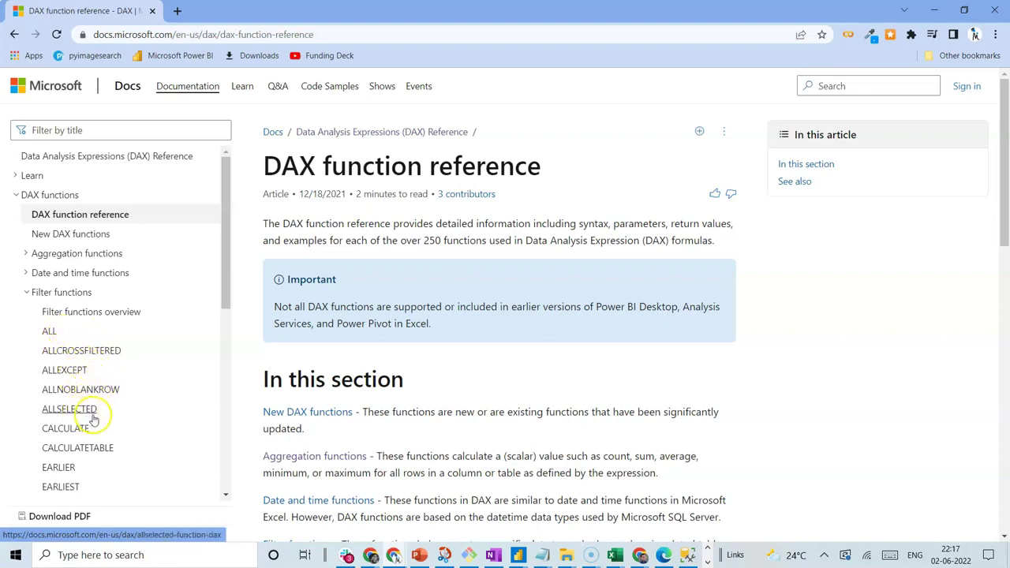
drag(225, 301, 228, 325)
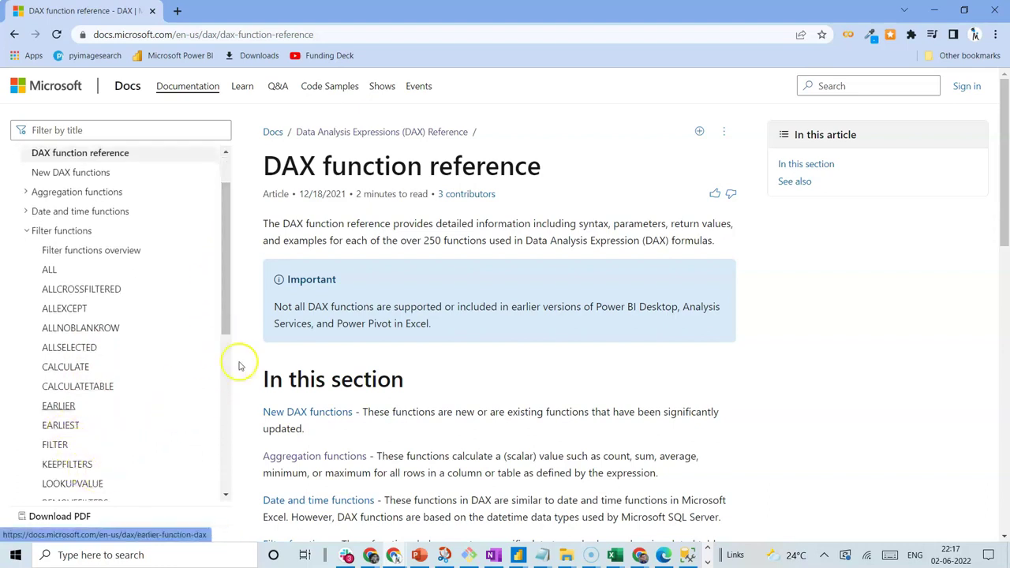
drag(225, 324, 226, 338)
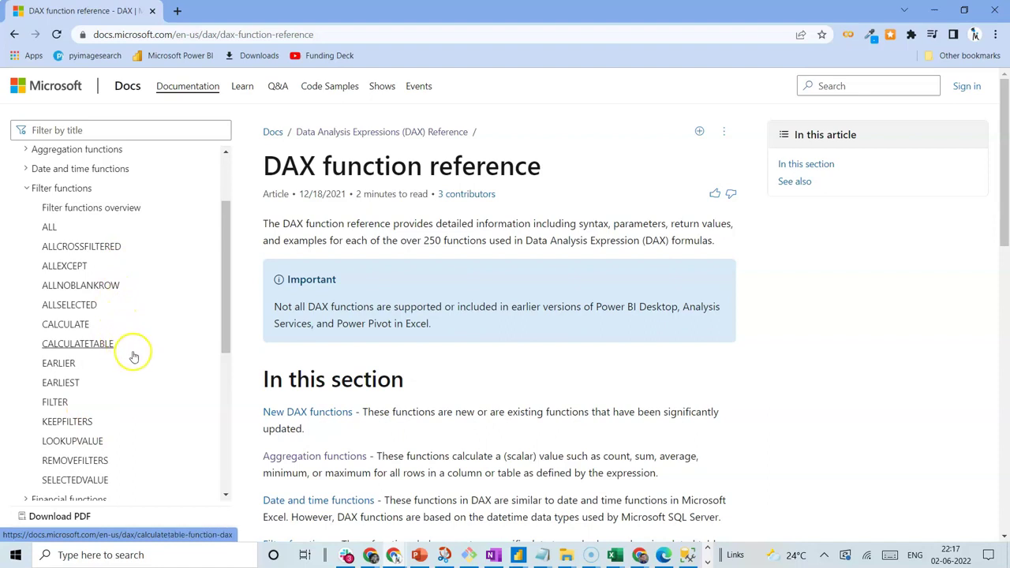
scroll(134, 357, up, 3)
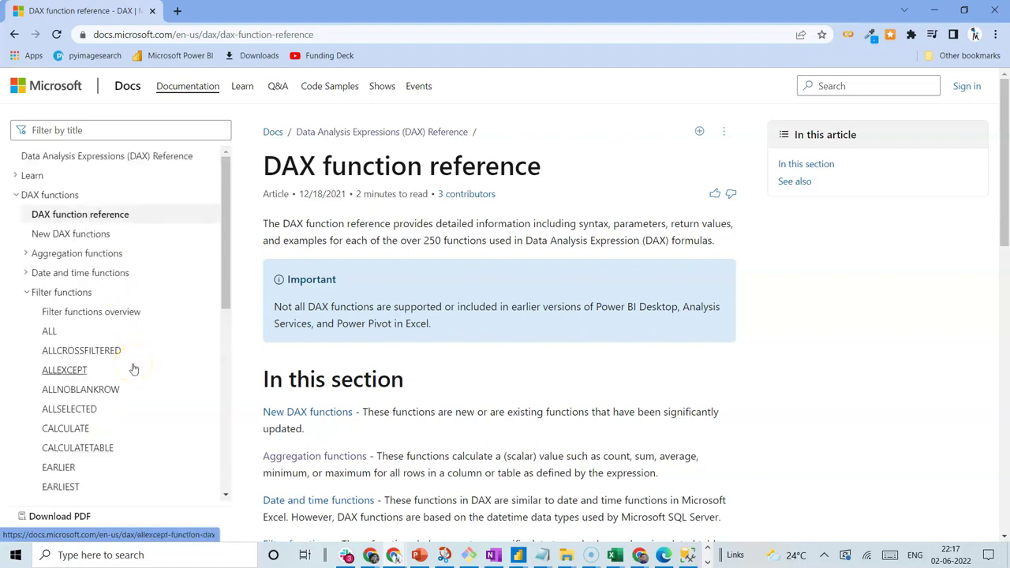
scroll(135, 368, down, 5)
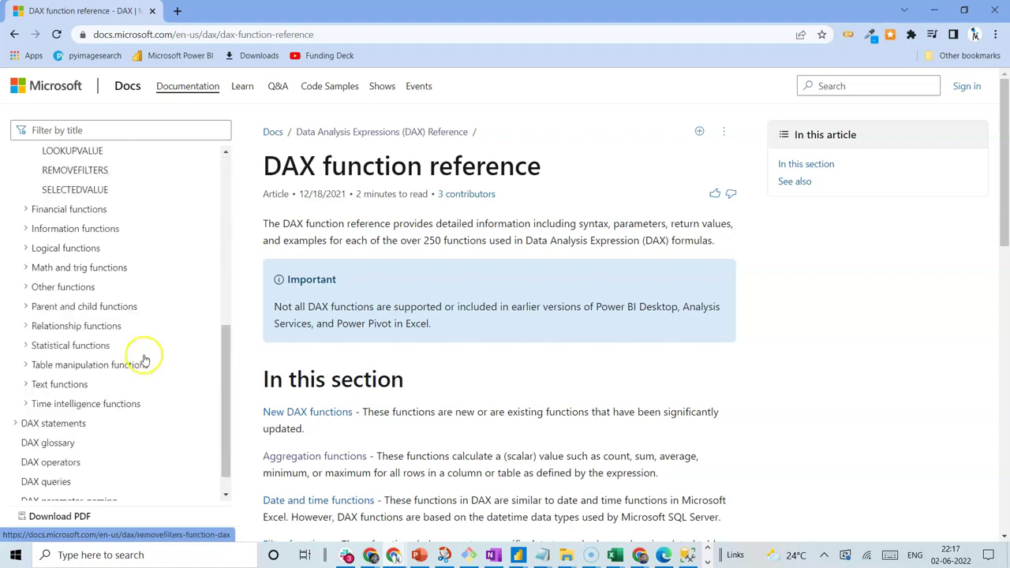
drag(226, 384, 226, 329)
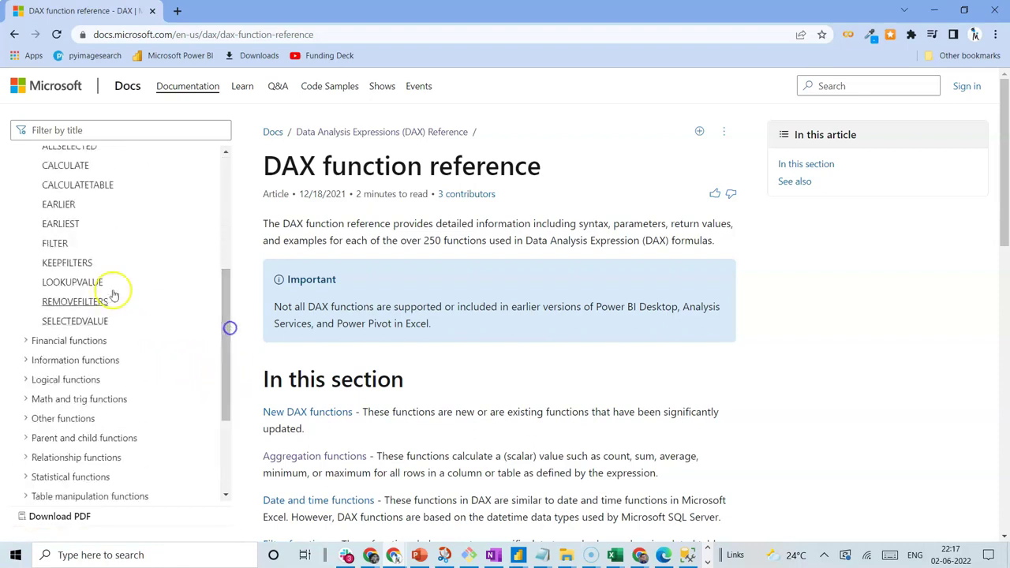
click(67, 249)
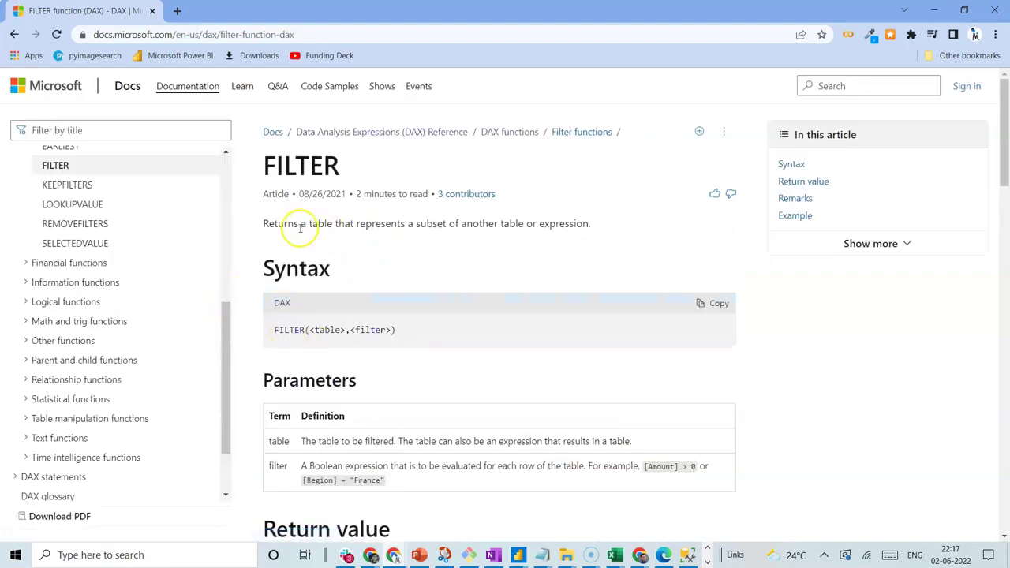
drag(311, 226, 323, 226)
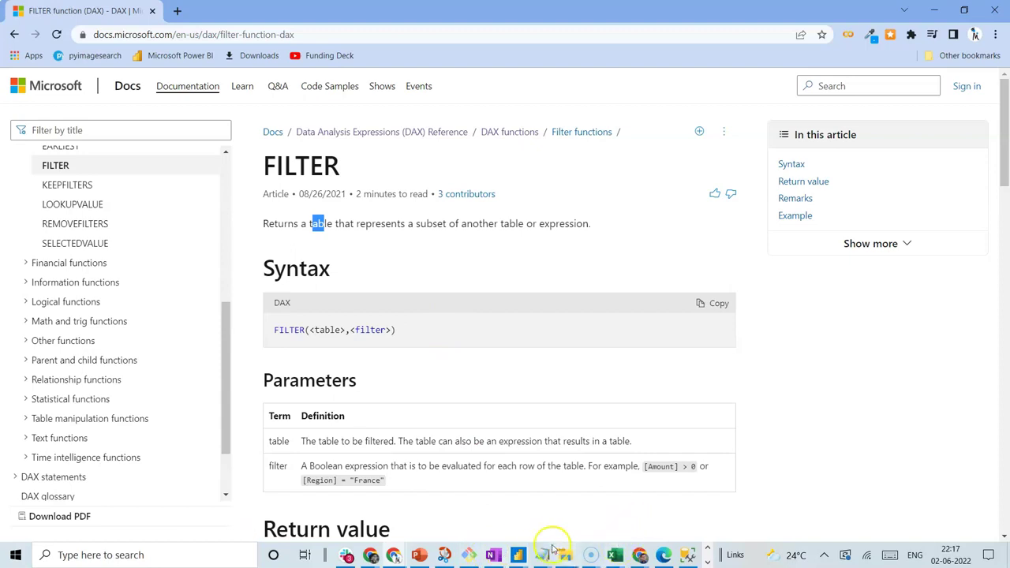
Step: Switch to Power BI Desktop and begin a new calculated table with the formula filtered_data = FILTER(Transactions,
click(519, 555)
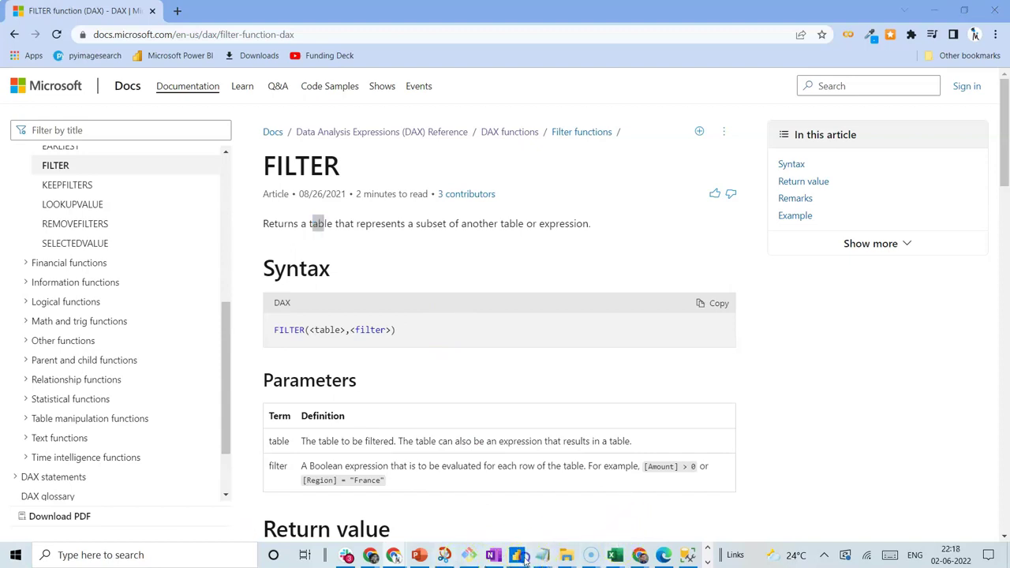
click(684, 502)
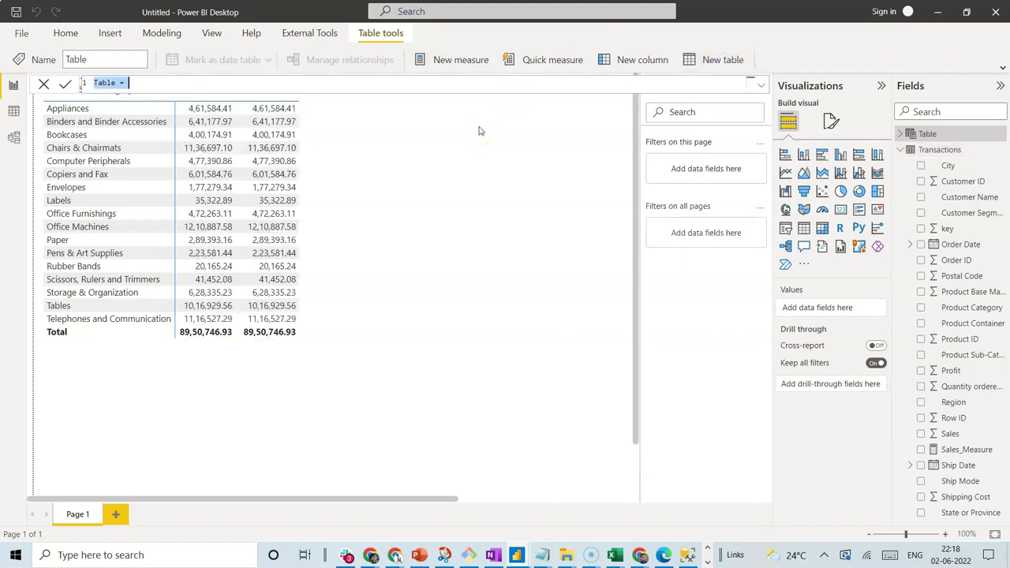
text(filtered_da)
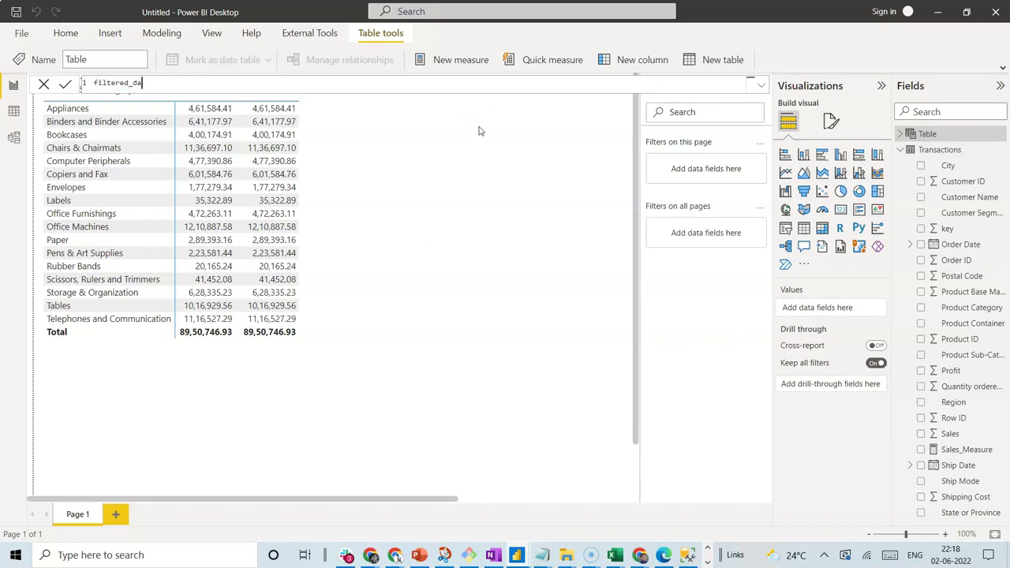
text(ta = FILTER()
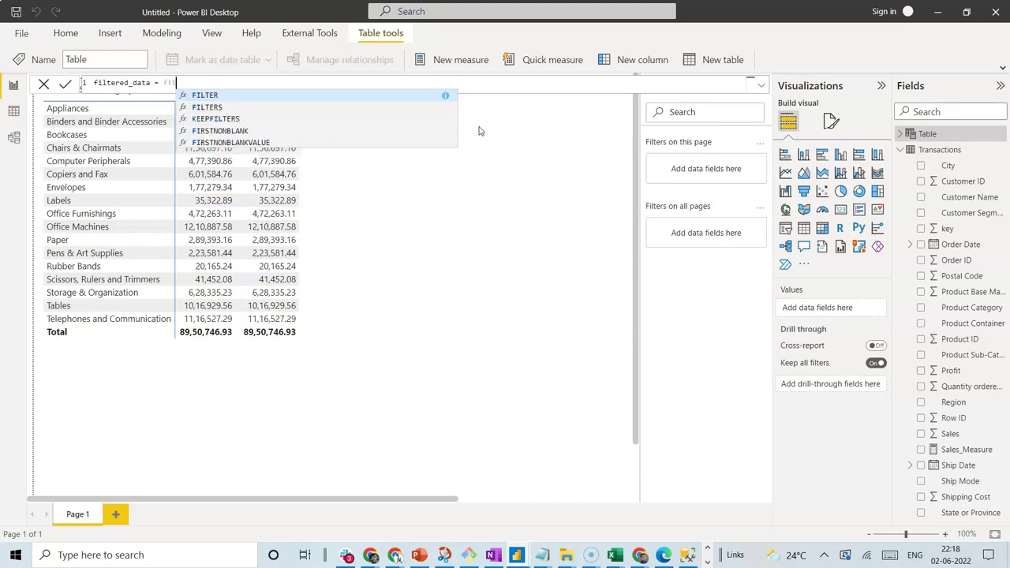
text(Transactions,)
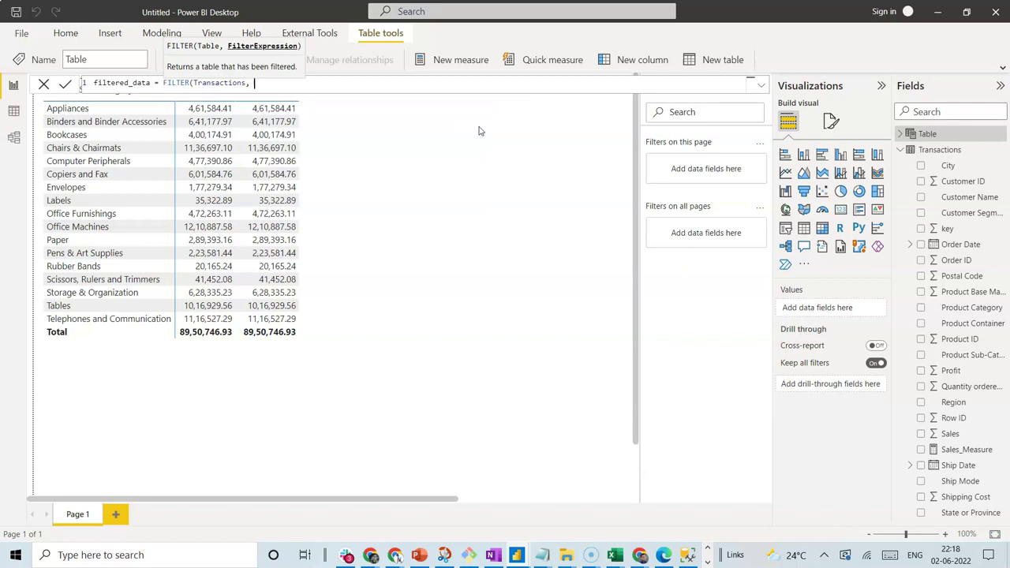
Step: Complete the FILTER formula with the condition Transactions[Product Category] = "Technology" and commit the calculated table
text(cate)
key(Down)
key(Down)
key(Down)
key(Down)
key(Down)
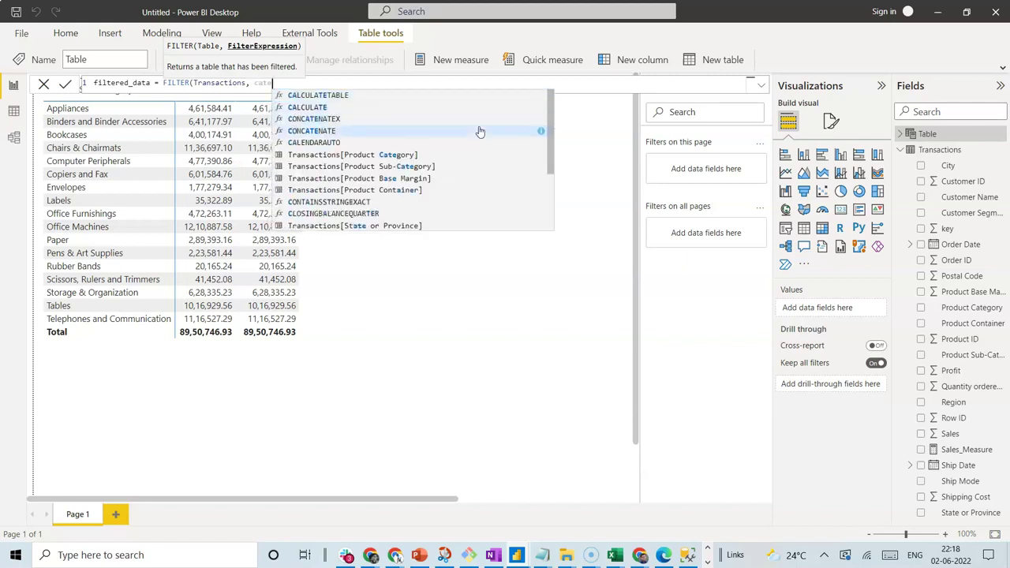
key(Tab)
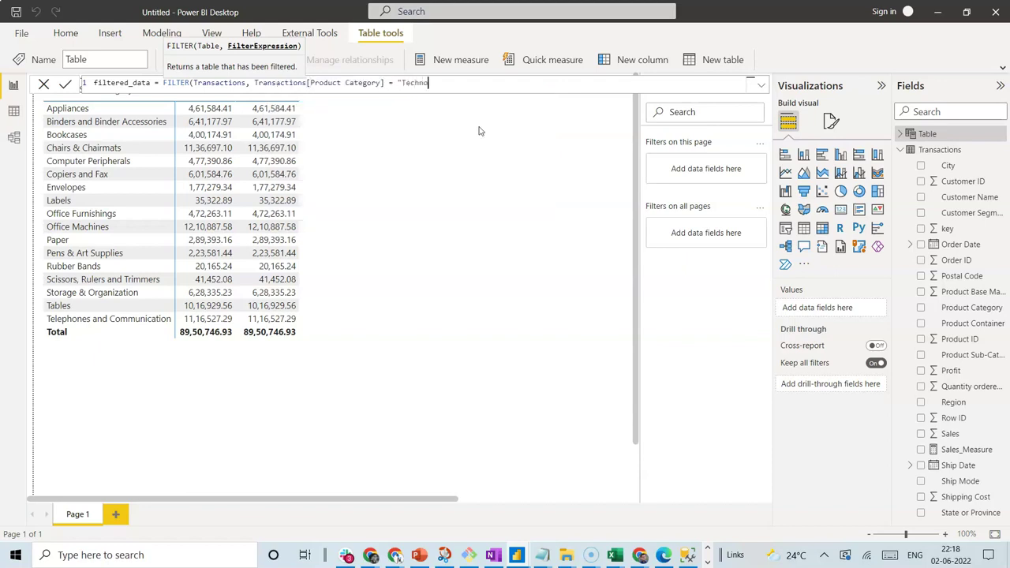
text())
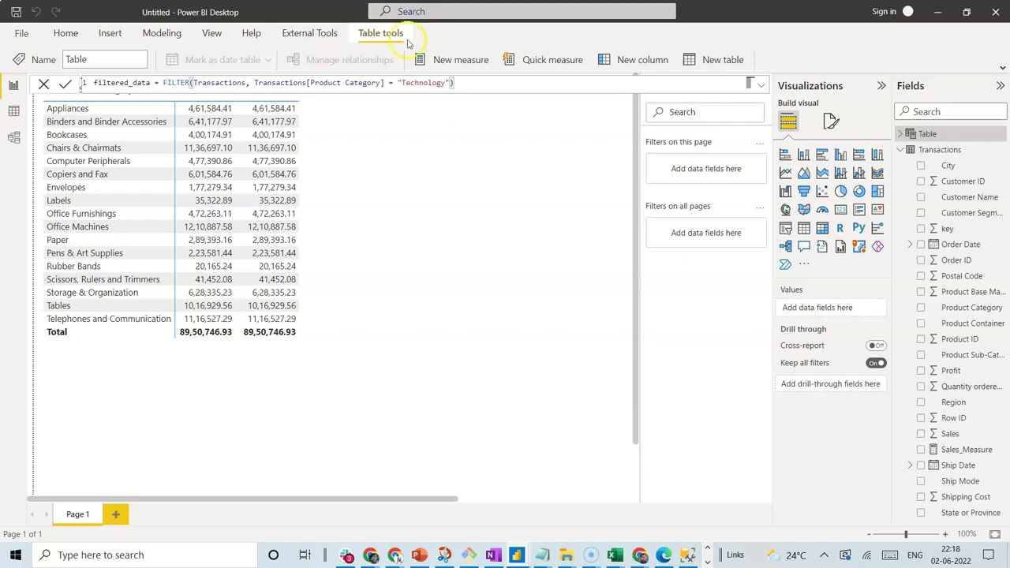
click(68, 85)
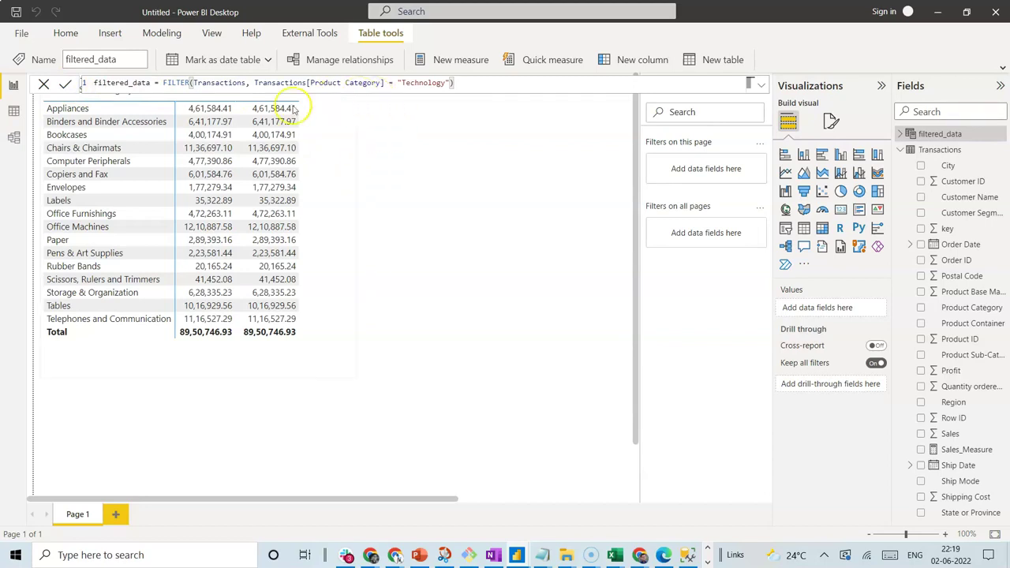
Step: Show the rows of the filtered_data table in Data view and expand its field list
click(13, 111)
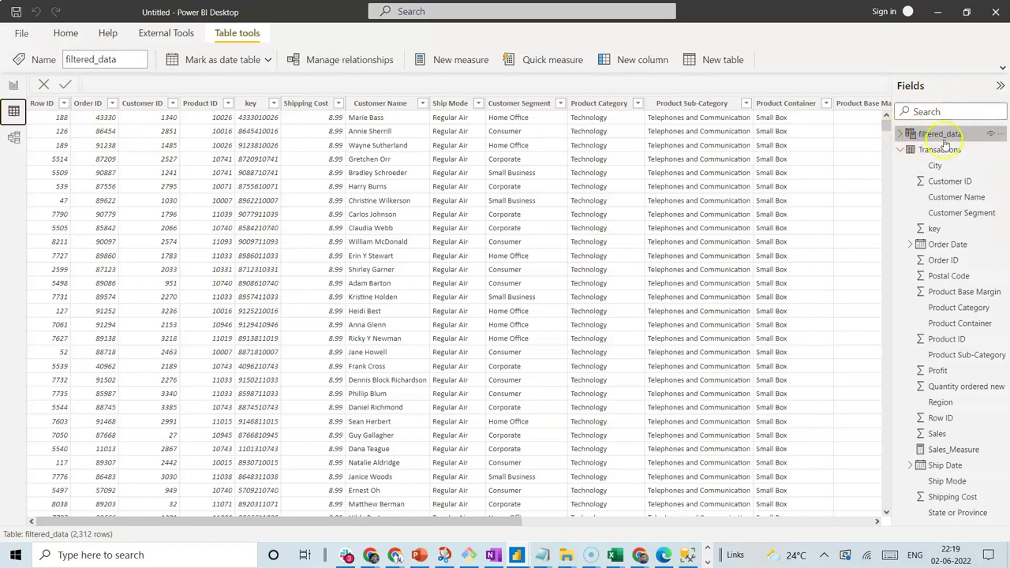
click(903, 134)
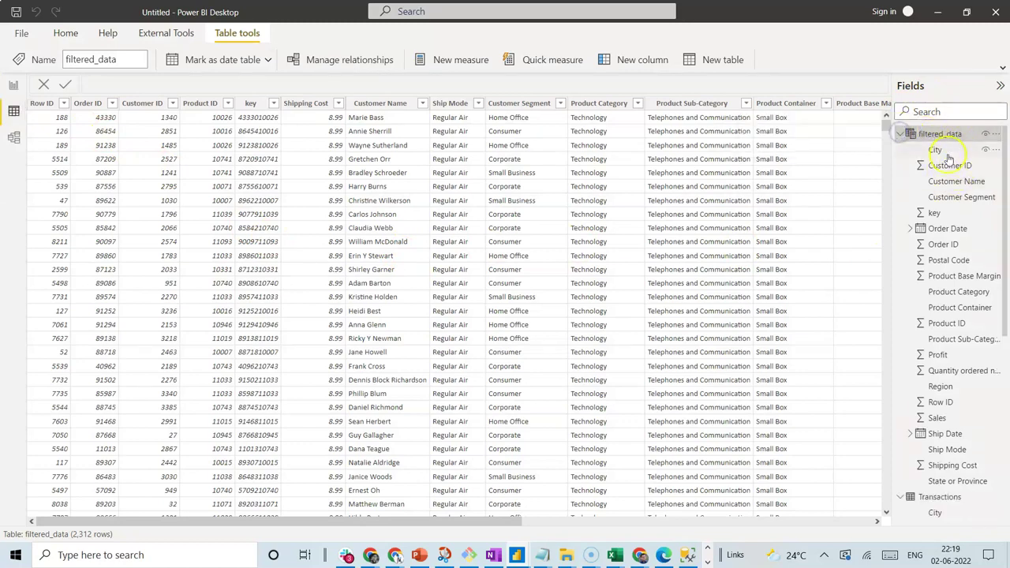
Step: Check which values the Product Category column of the filtered_data table contains
click(638, 103)
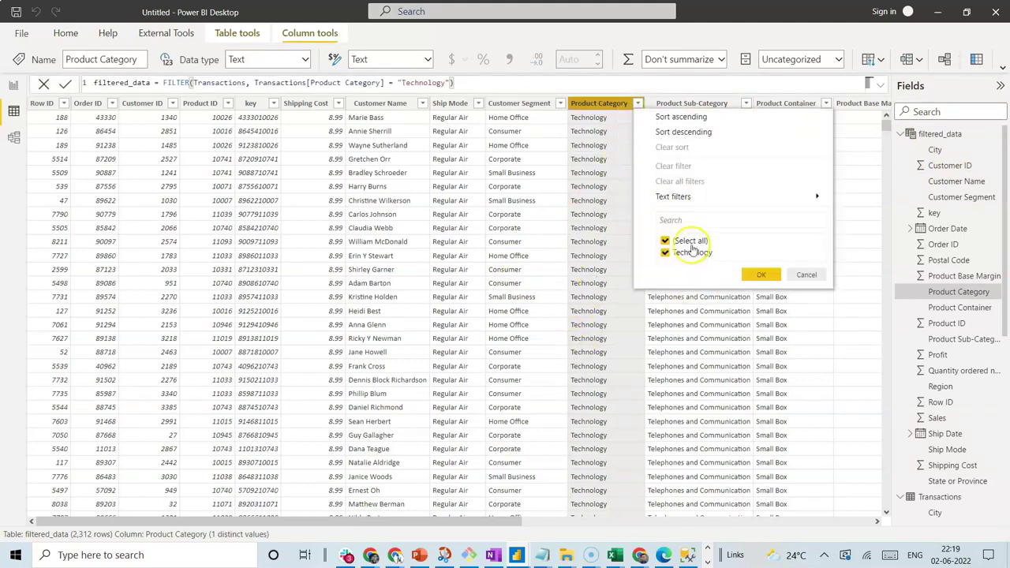
click(759, 273)
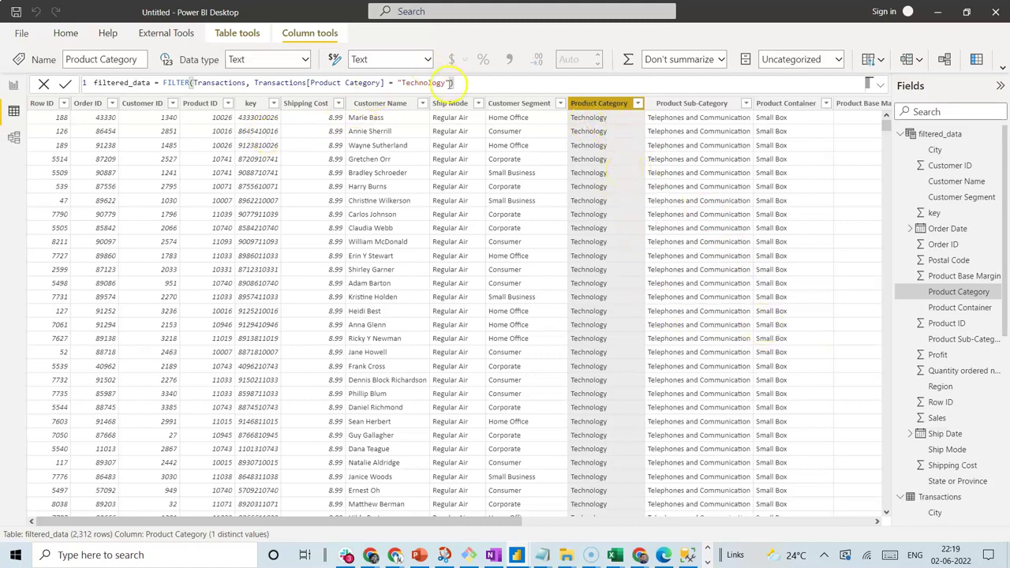
Step: Wrap the filtered_data condition in AND with the second condition Transactions[Region] = "Central" and commit the formula
click(253, 83)
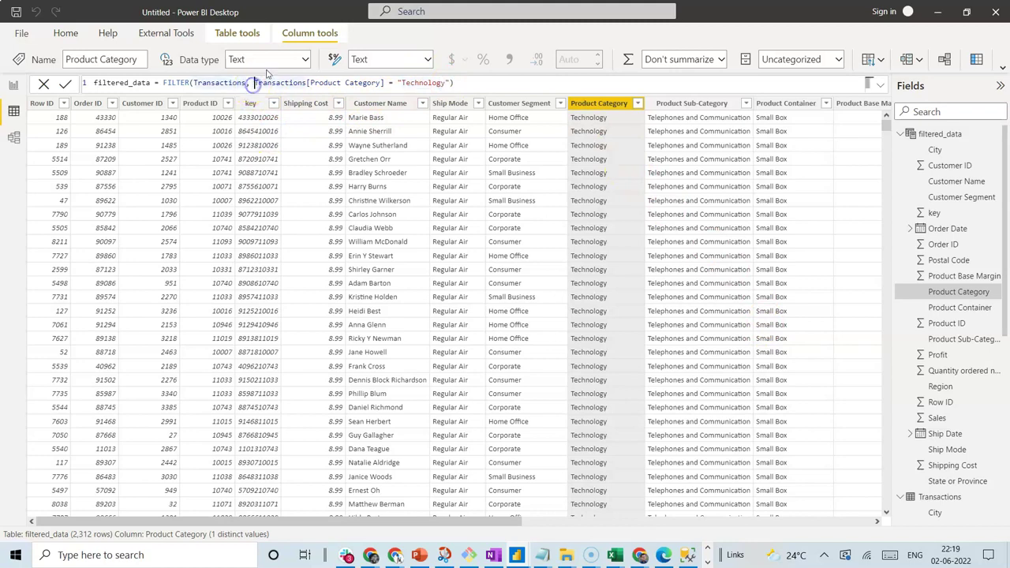
text(and)
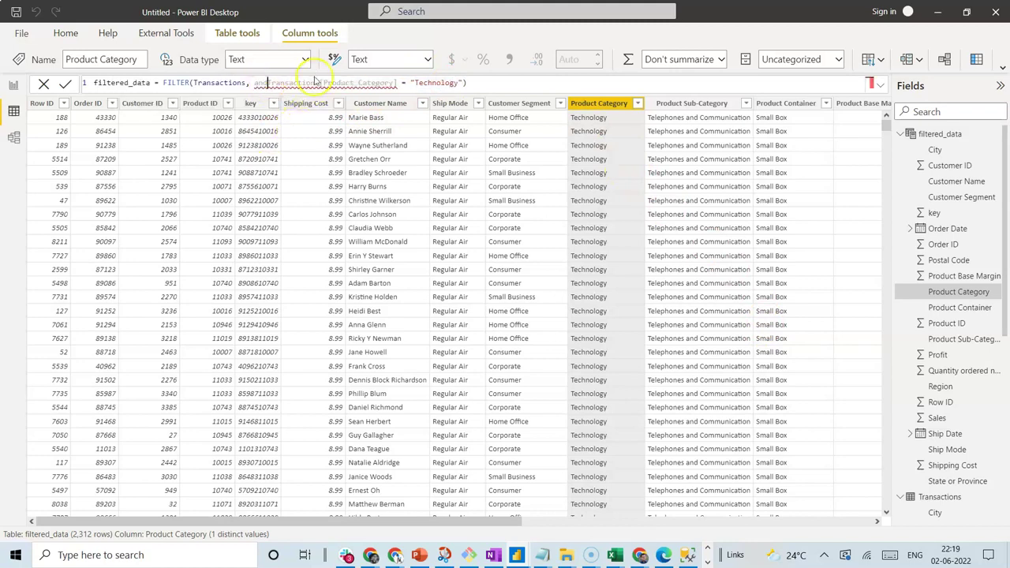
text(()
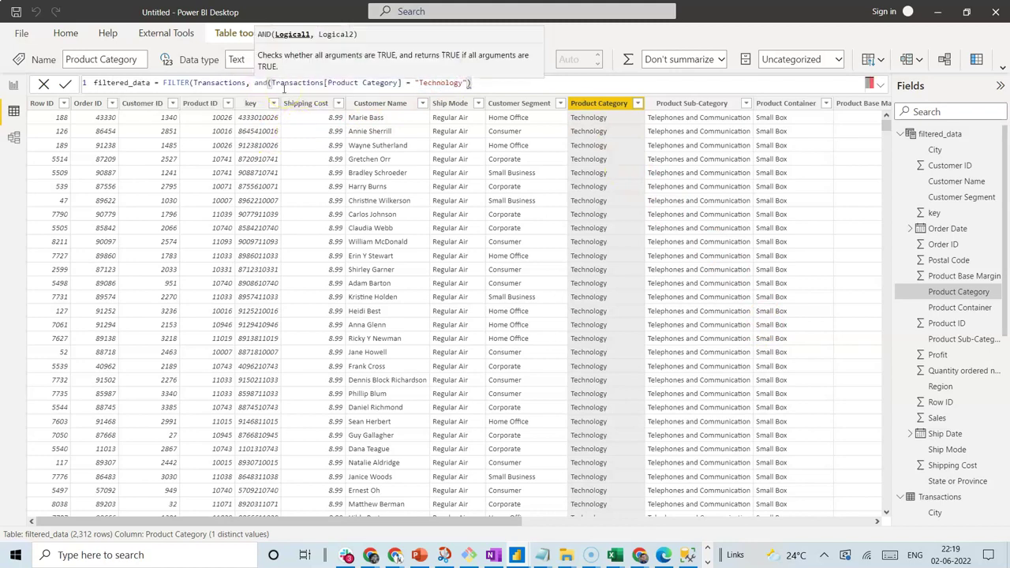
key(Left)
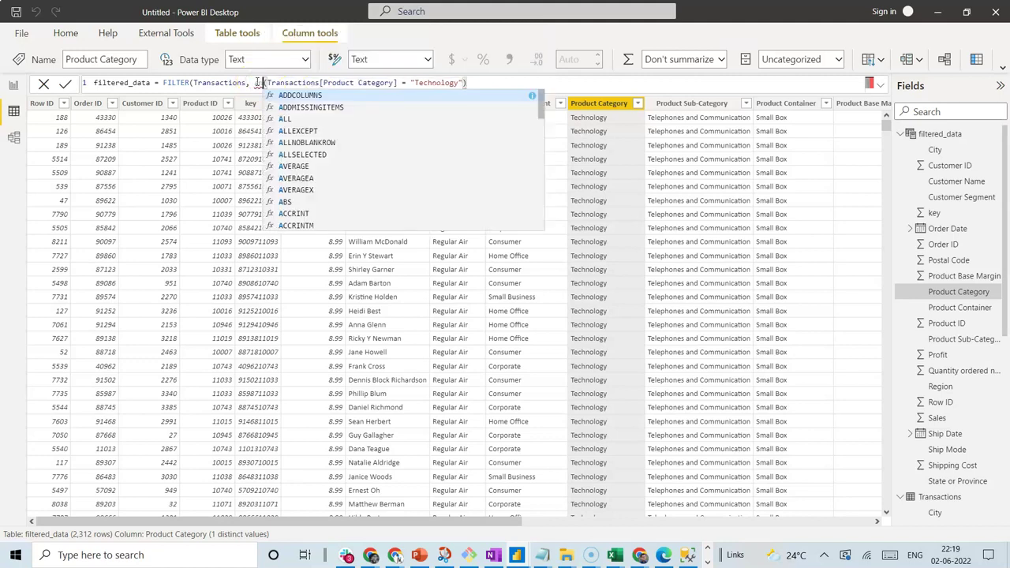
key(ctrl+space)
click(280, 96)
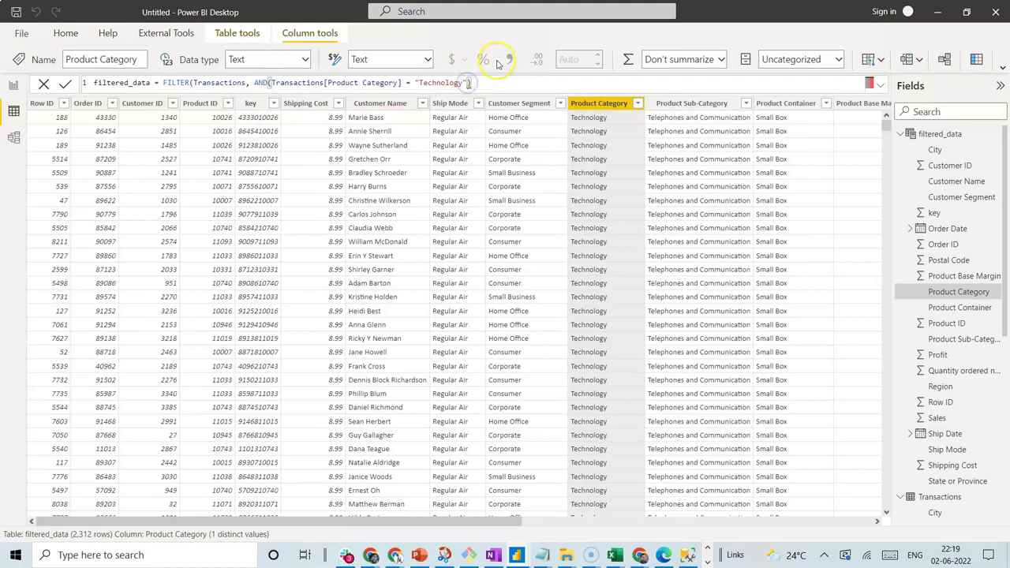
text(,)
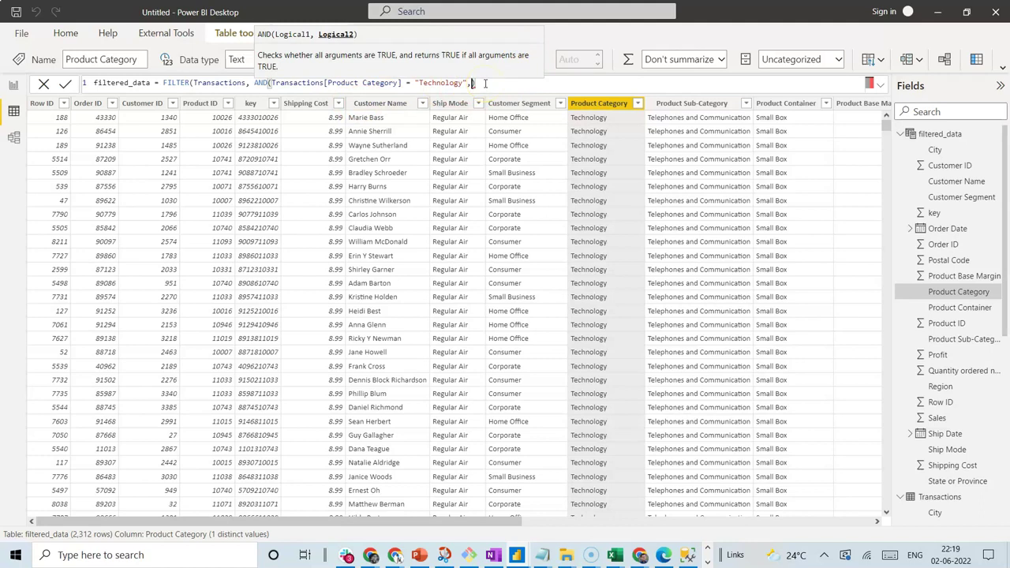
text(Reg)
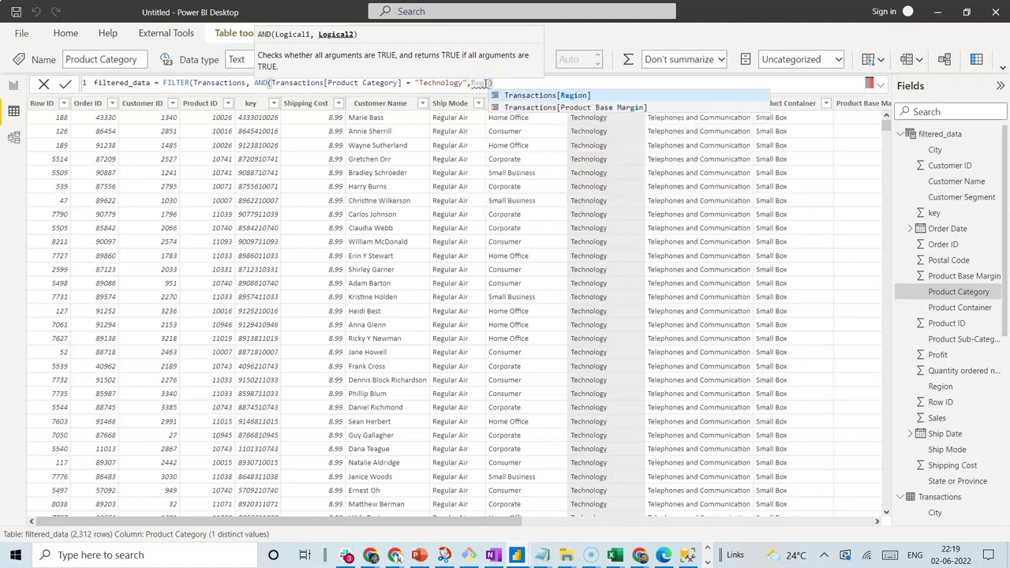
key(Tab)
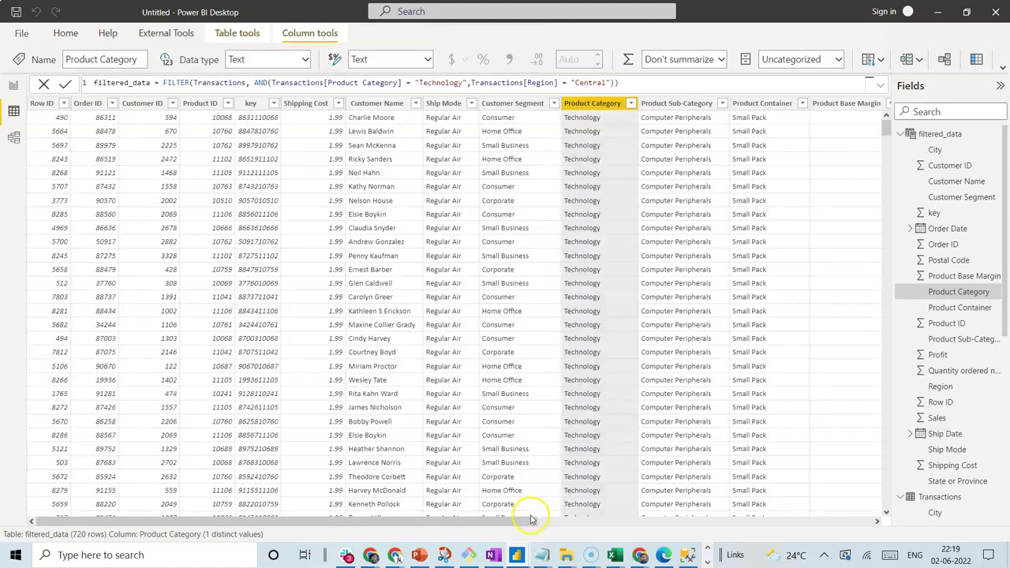
Step: Inspect the Region column and the remaining rows of the filtered_data table
drag(513, 524, 606, 524)
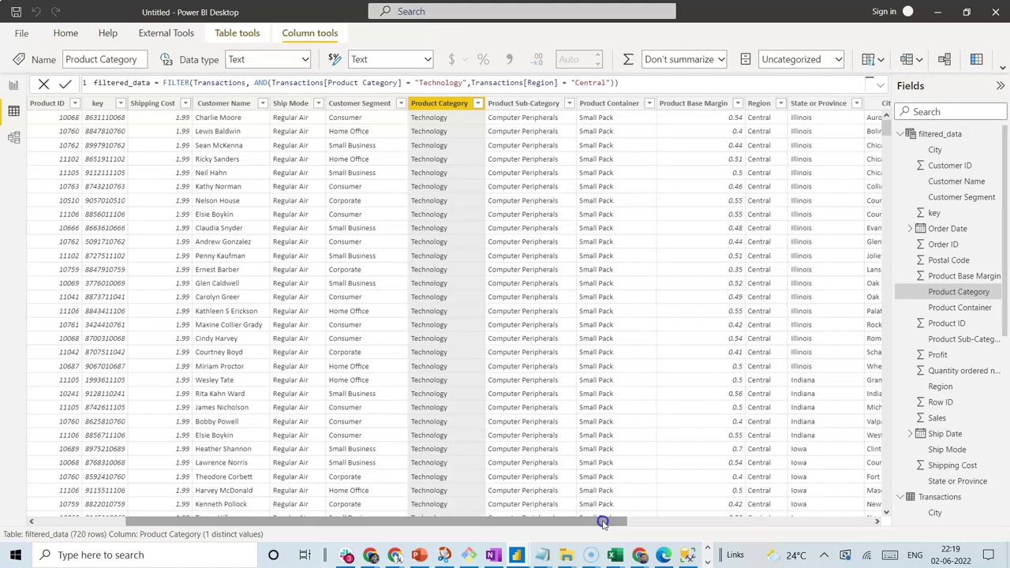
click(780, 103)
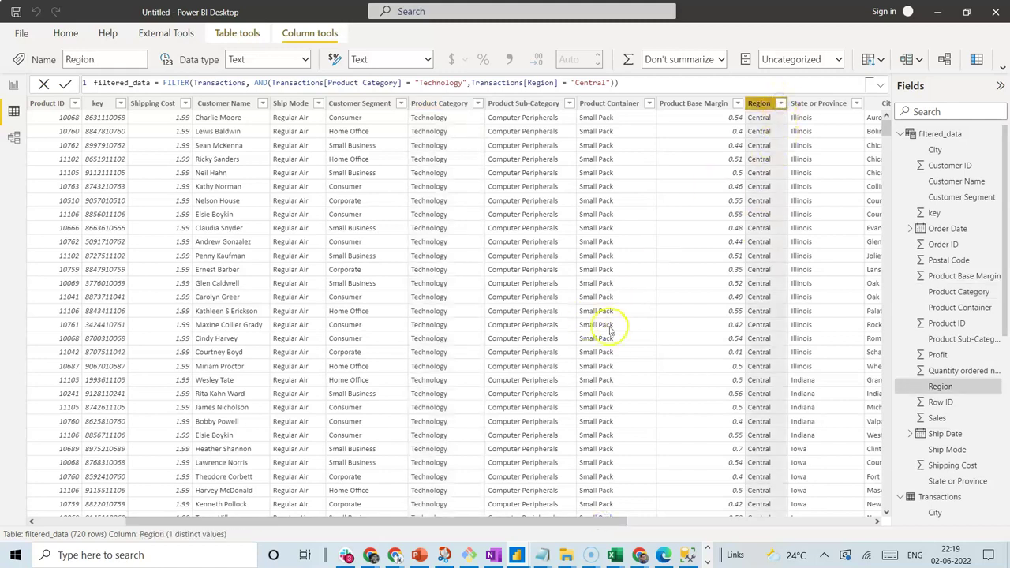
click(954, 276)
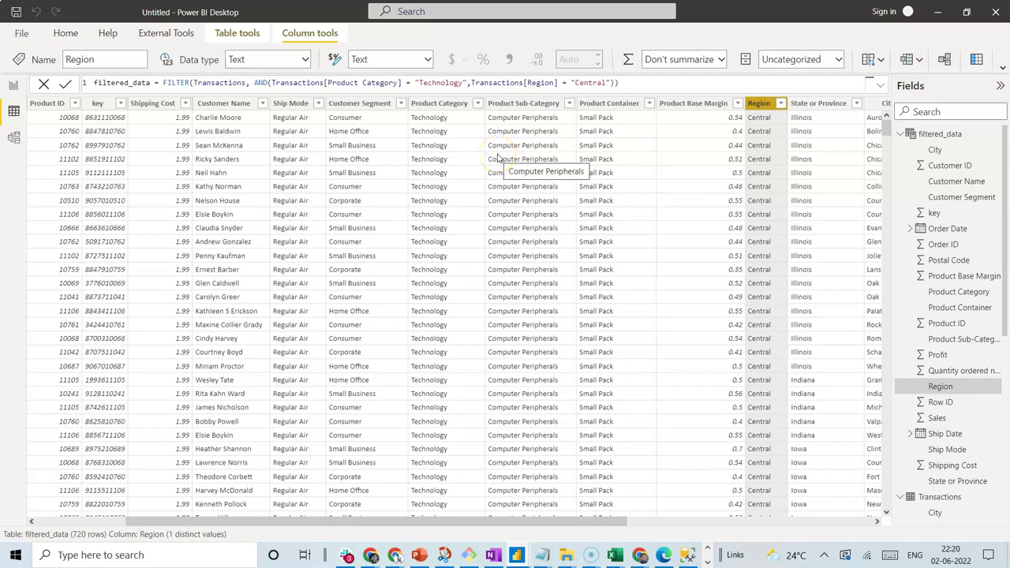
scroll(442, 206, down, 4)
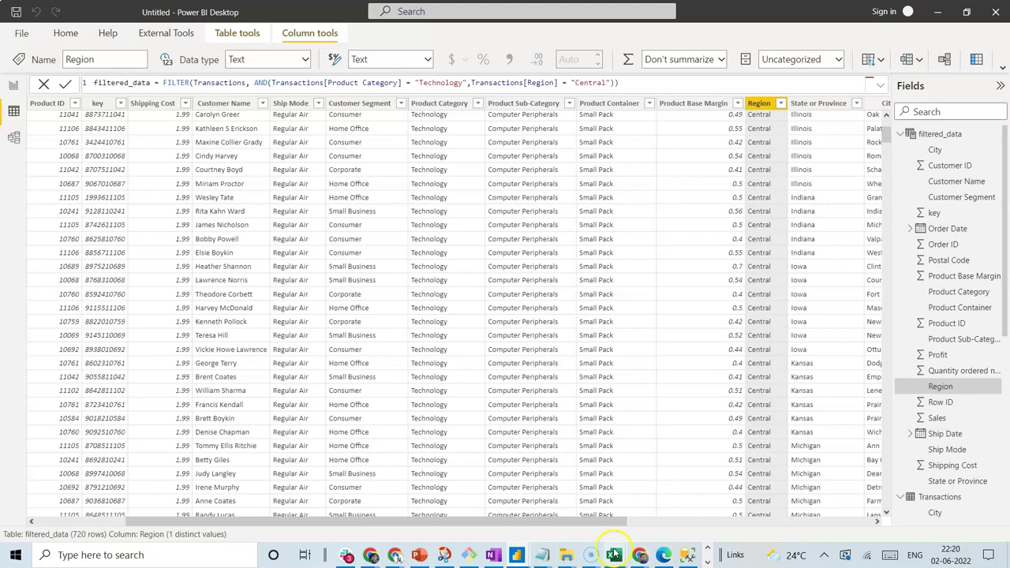
Step: Switch to Excel and view the Region-filtered PivotTable in Super_store.xlsx
mouse_move(614, 555)
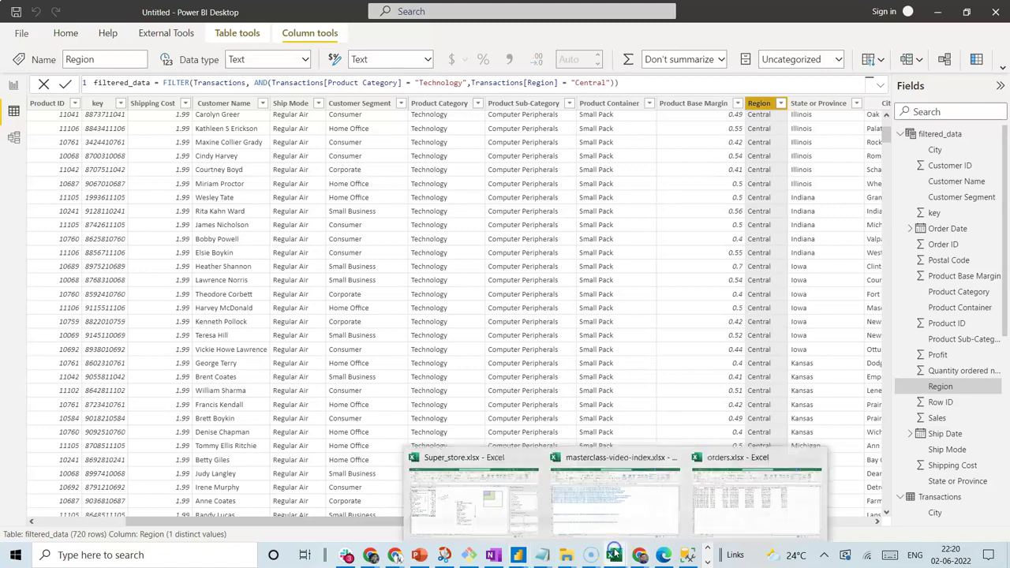
click(477, 493)
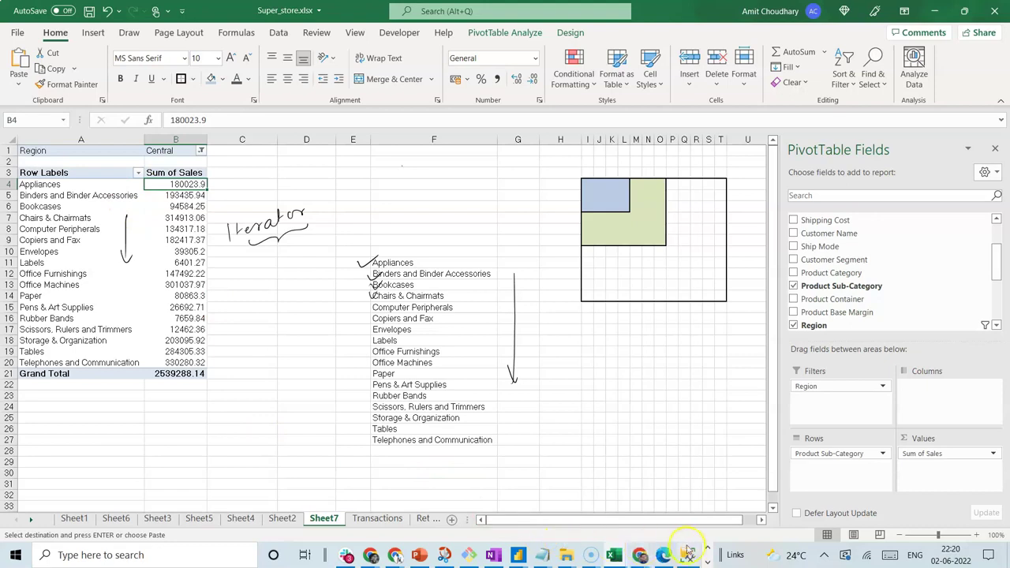
Step: Switch to the Power BI Desktop report and add Region as a filter on the sub-category matrix, selecting Central
mouse_move(523, 556)
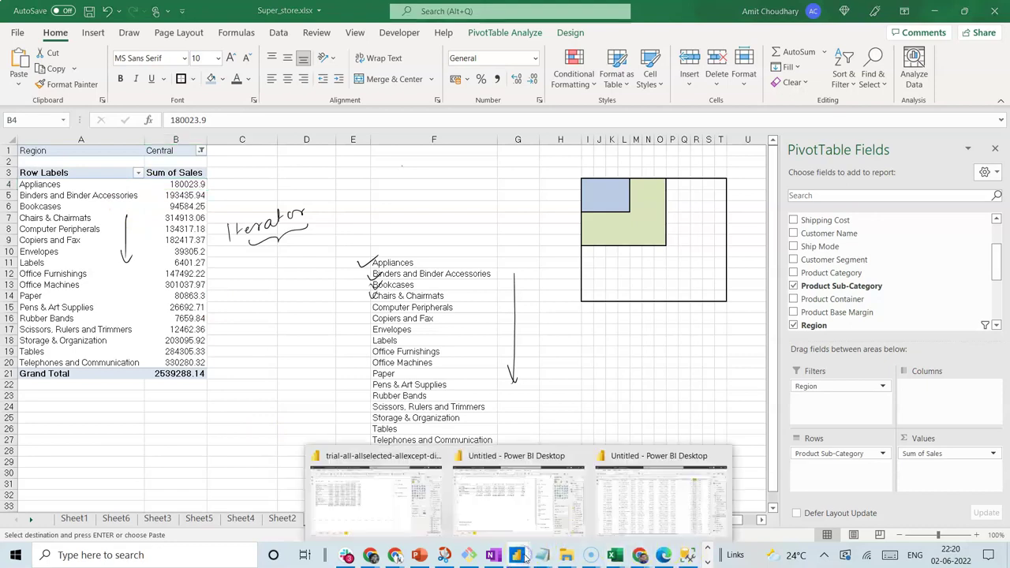
click(374, 509)
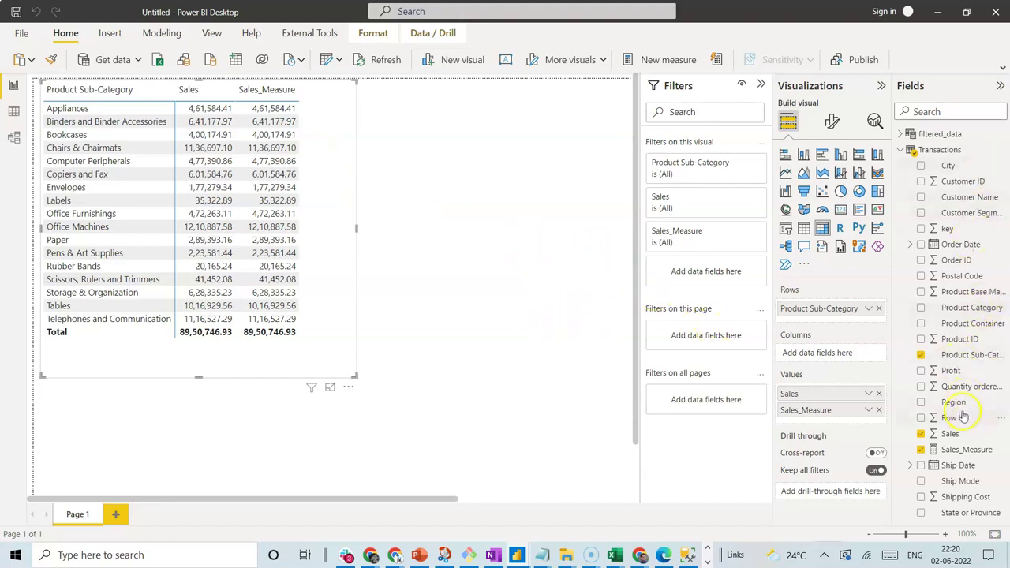
drag(960, 408, 703, 281)
click(663, 293)
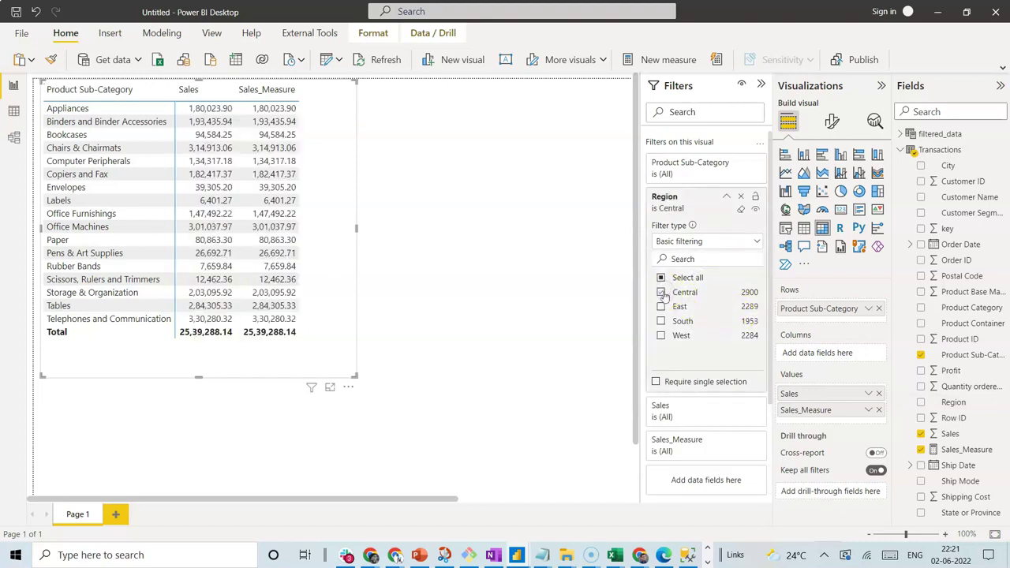
Step: View the matrix with the Region filter set to East and South in turn, and leave no region selected
click(662, 293)
click(661, 307)
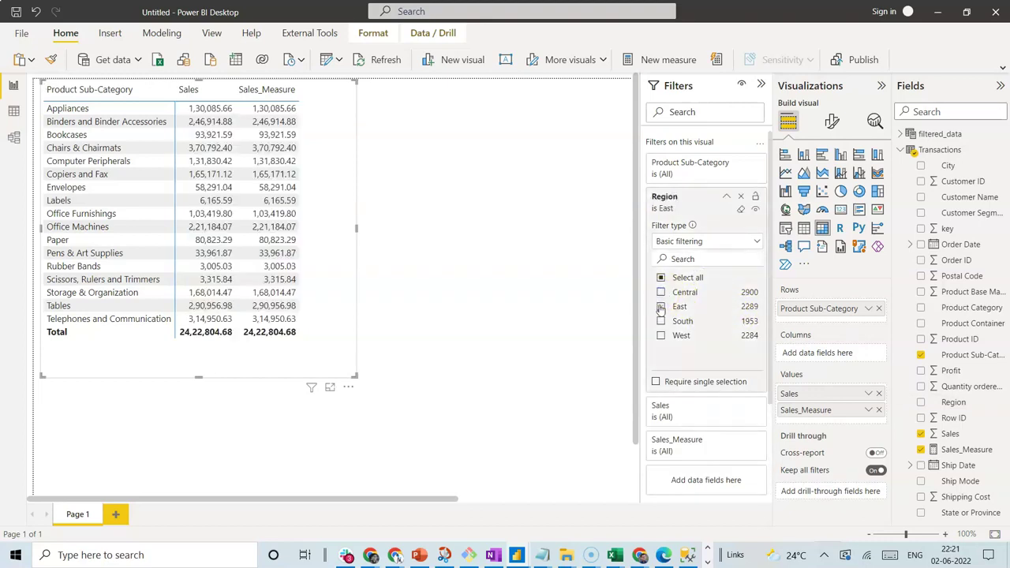
click(661, 307)
click(662, 322)
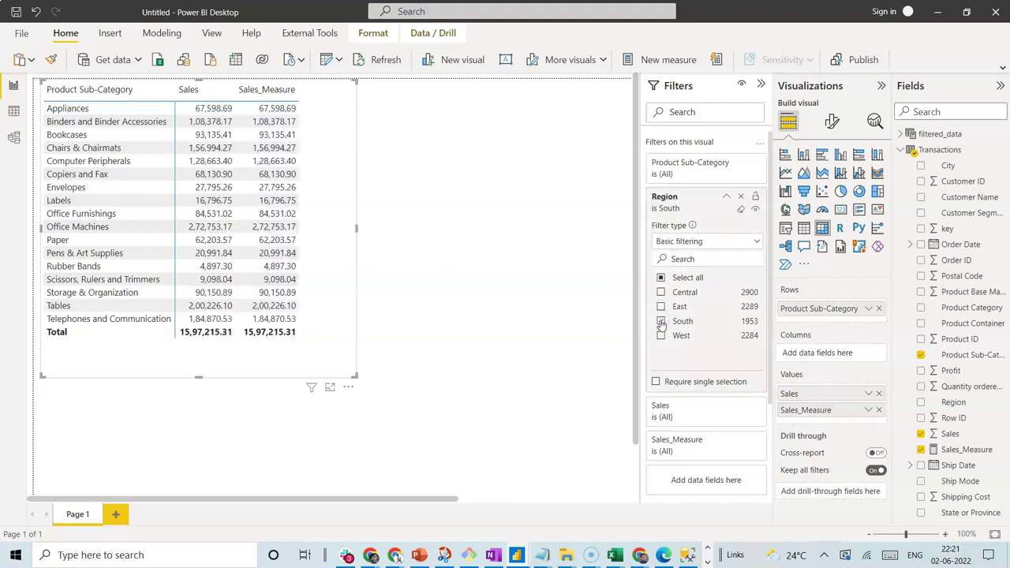
click(661, 322)
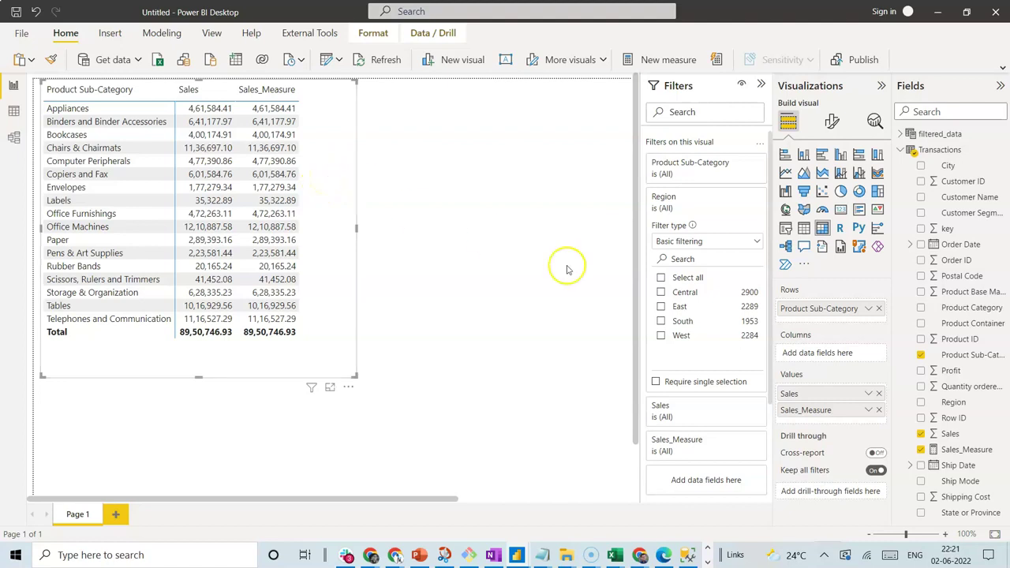
Step: Edit the Sales_Measure formula so that SUM(Transactions[Sales]) becomes the expression of a CALCULATE function
click(967, 449)
click(161, 83)
text(calcSUM(Transactions[Sales)
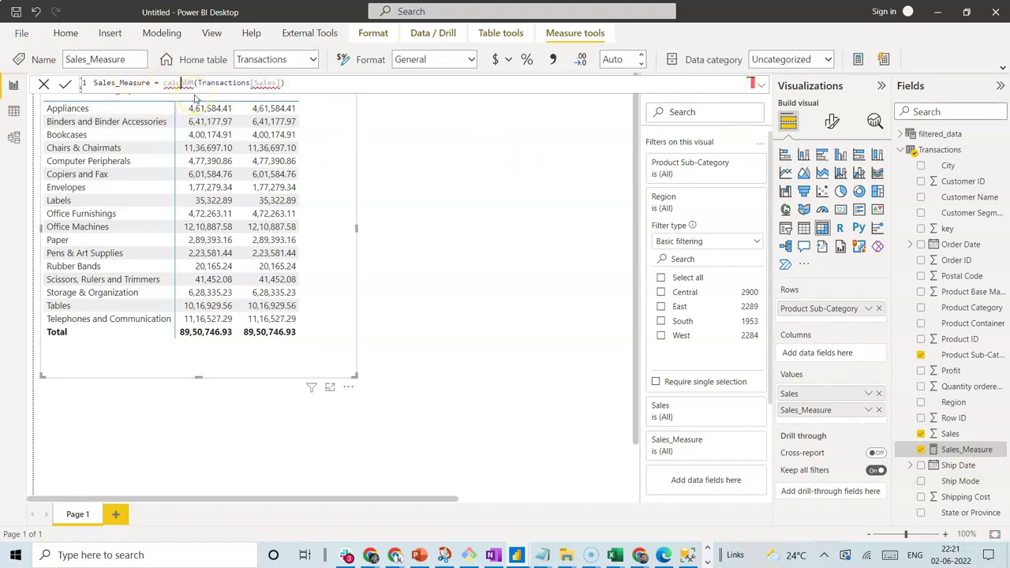
key(BackSpace)
key(BackSpace)
key(BackSpace)
key(BackSpace)
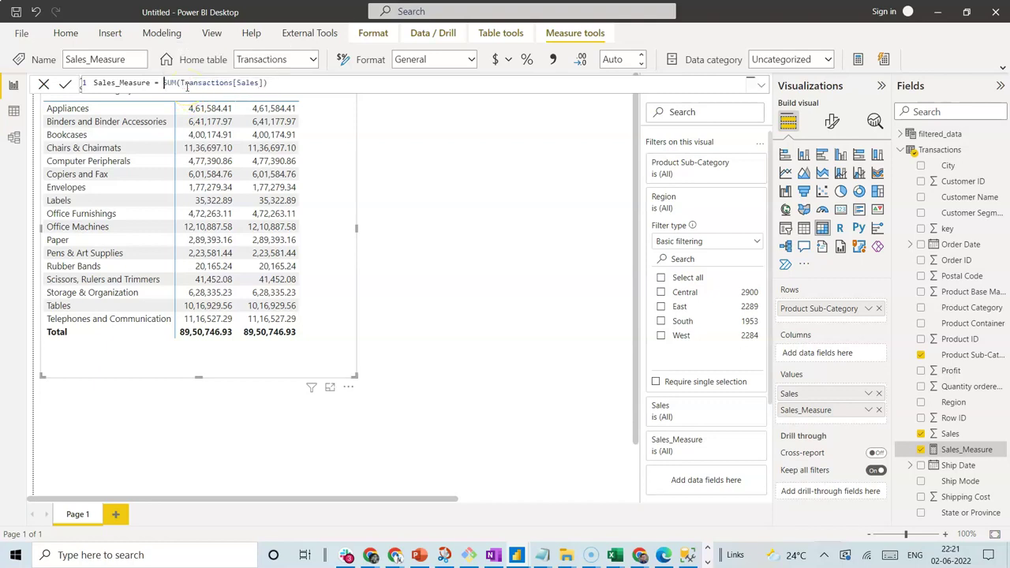
text(calculate)
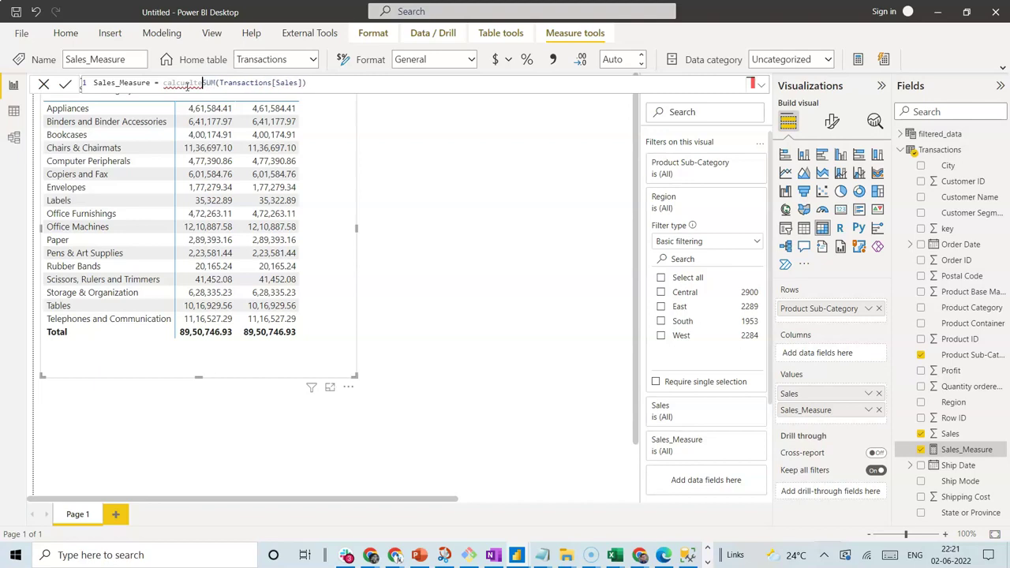
text(()
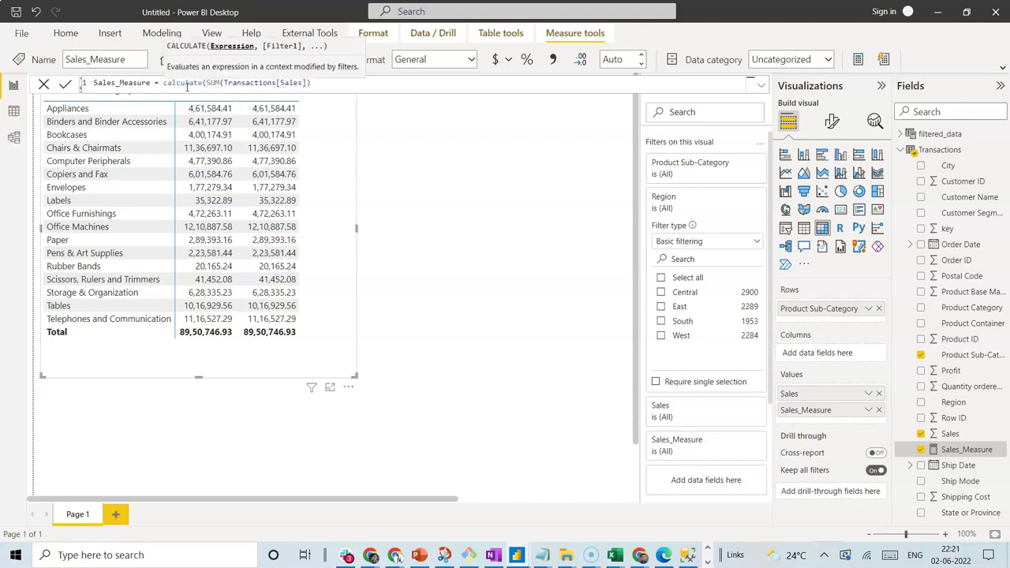
click(186, 84)
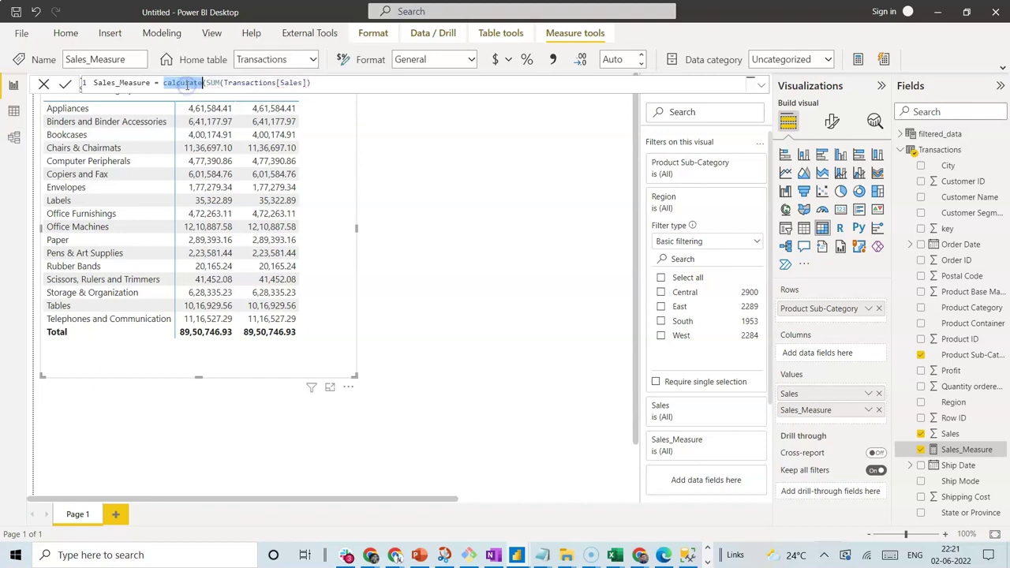
text(CALCULATE)
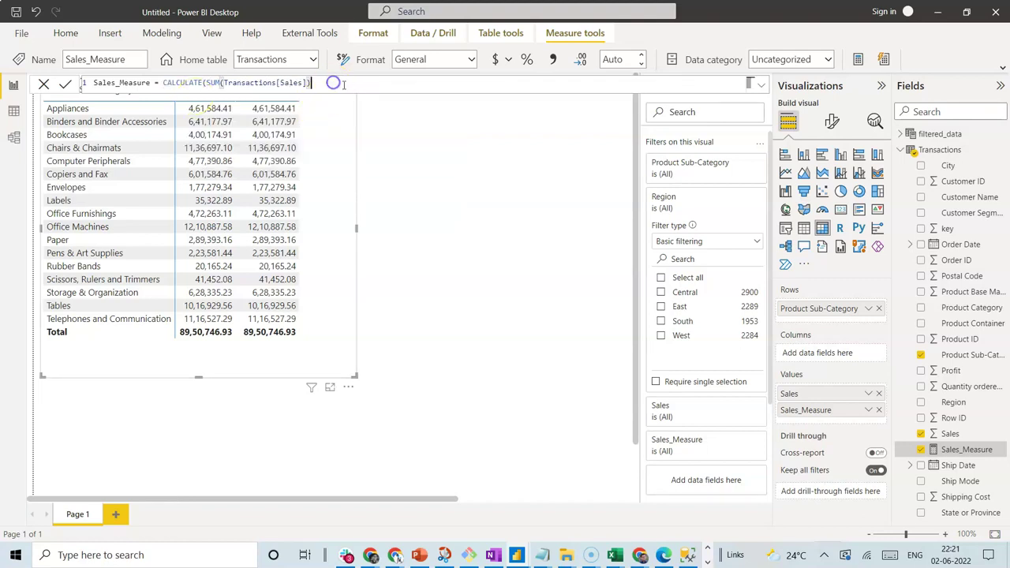
Step: Add FILTER(Transactions,Transactions[Region] = "Central") as the filter argument of CALCULATE in Sales_Measure
text(,)
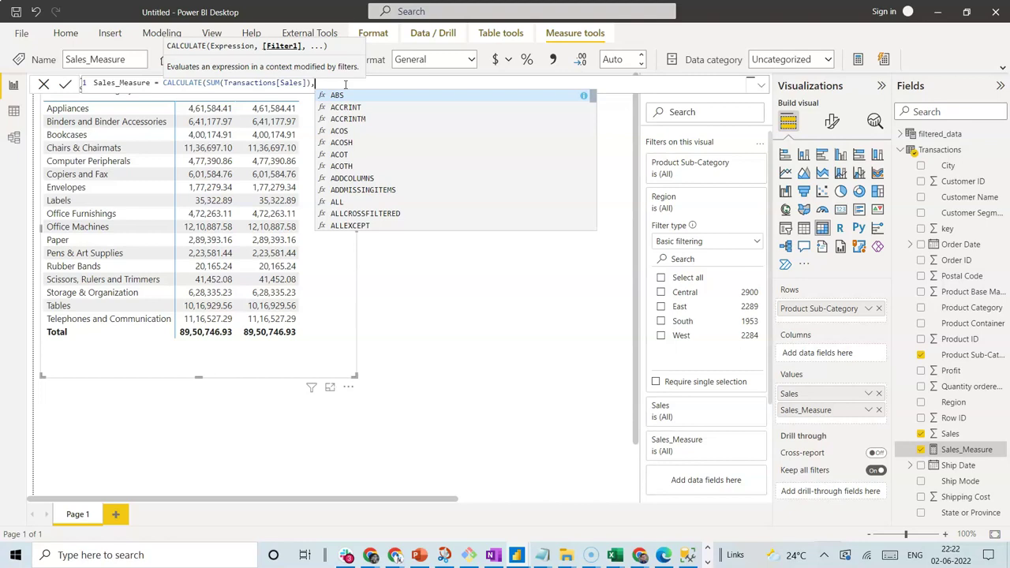
text(FILTER()
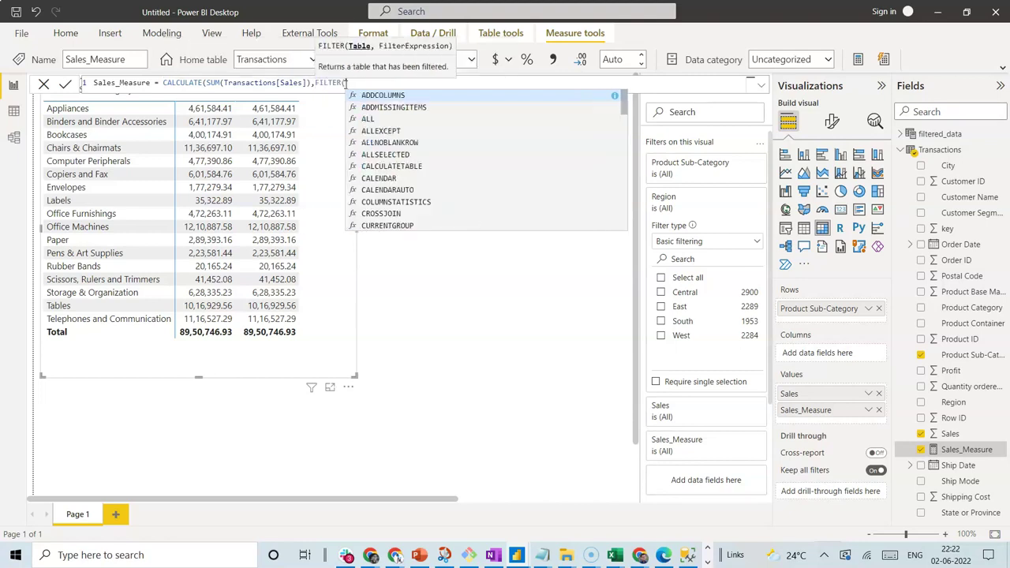
text(Tra)
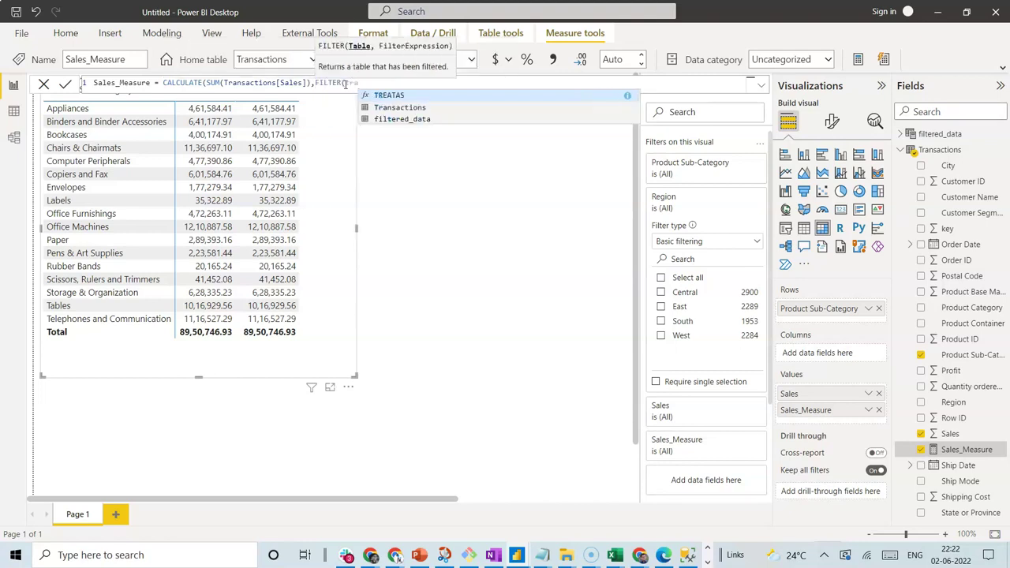
text(nsactions)
text(,Transactions[)
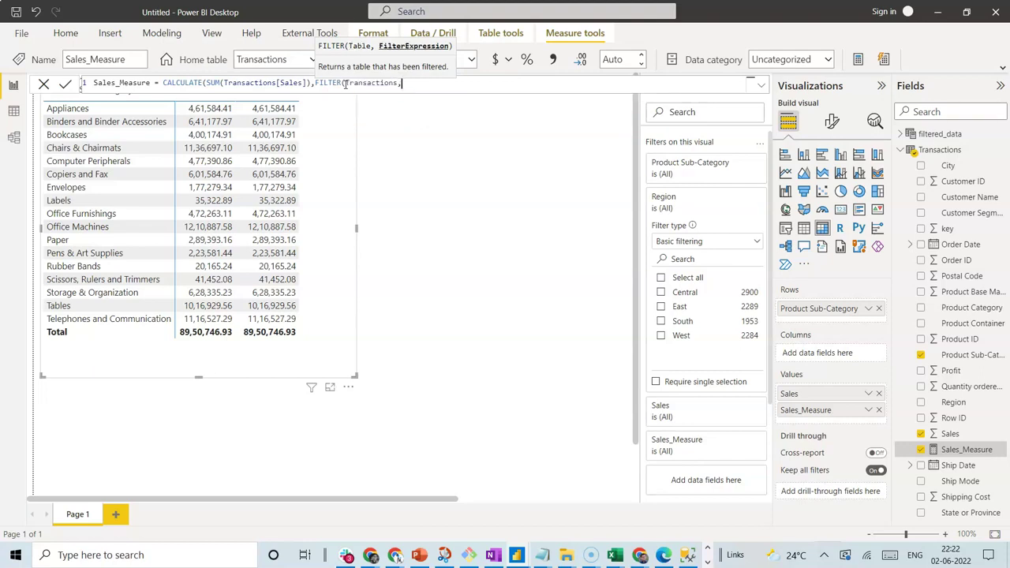
text(Region)
key(Tab)
text(= "Central")
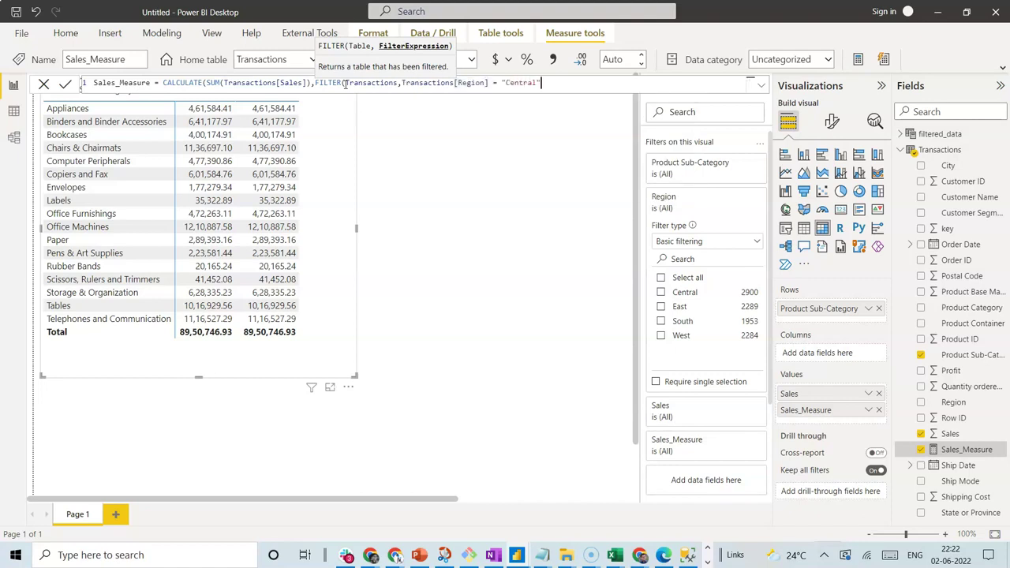
text())
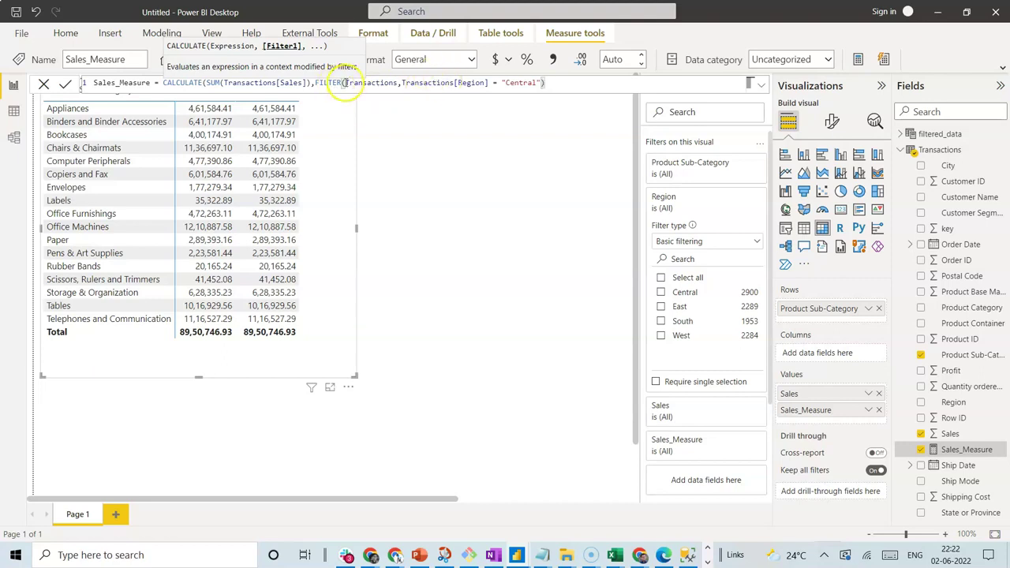
Step: Remove the FILTER function and its table argument, keeping Transactions[Region] = "Central" as the direct CALCULATE filter
click(401, 82)
key(shift+Home)
shift+click(314, 83)
key(BackSpace)
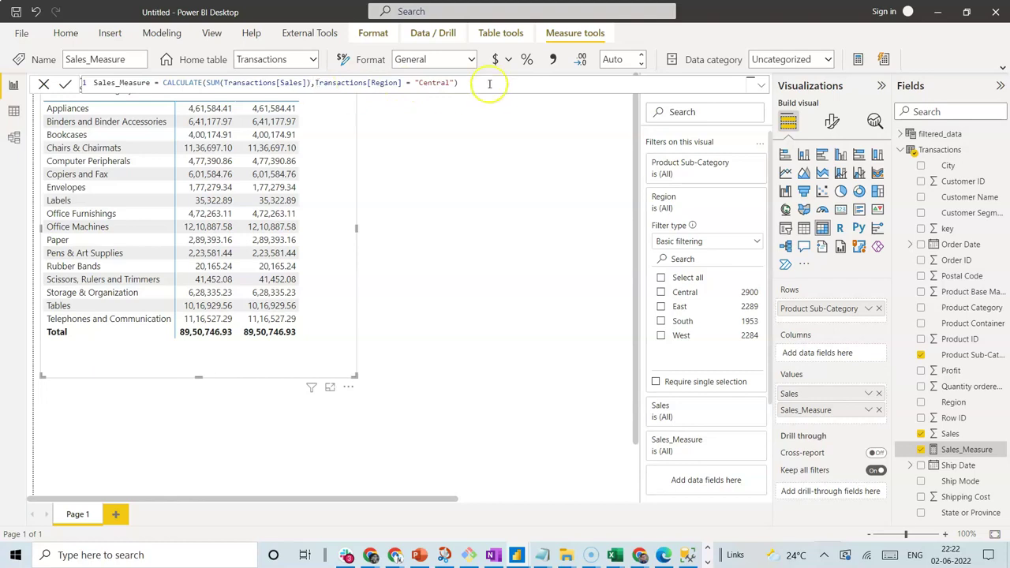
Step: Commit Sales_Measure as CALCULATE(SUM(Transactions[Sales]),Transactions[Region] = "Central") and close the formula editor
click(458, 82)
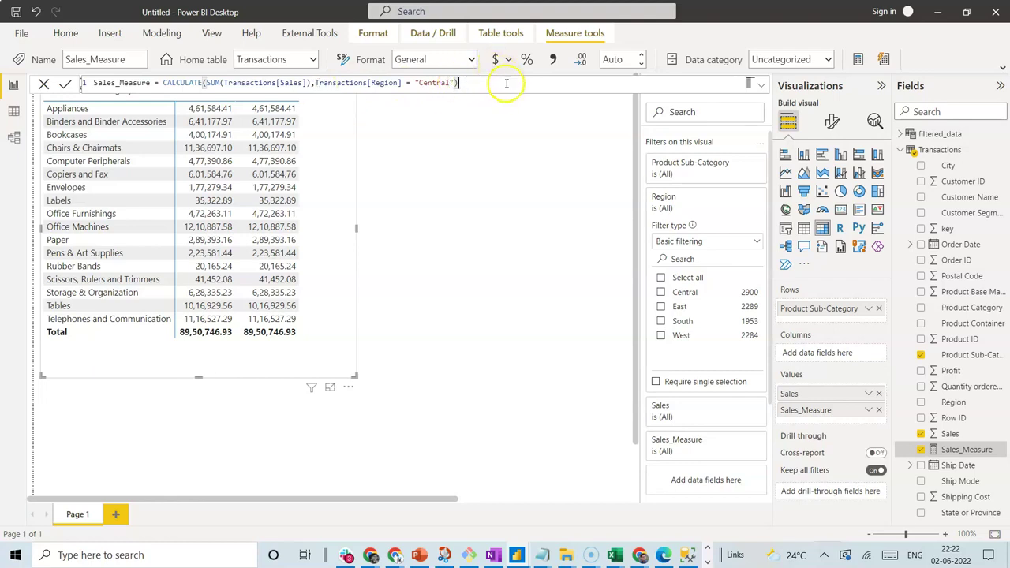
click(64, 84)
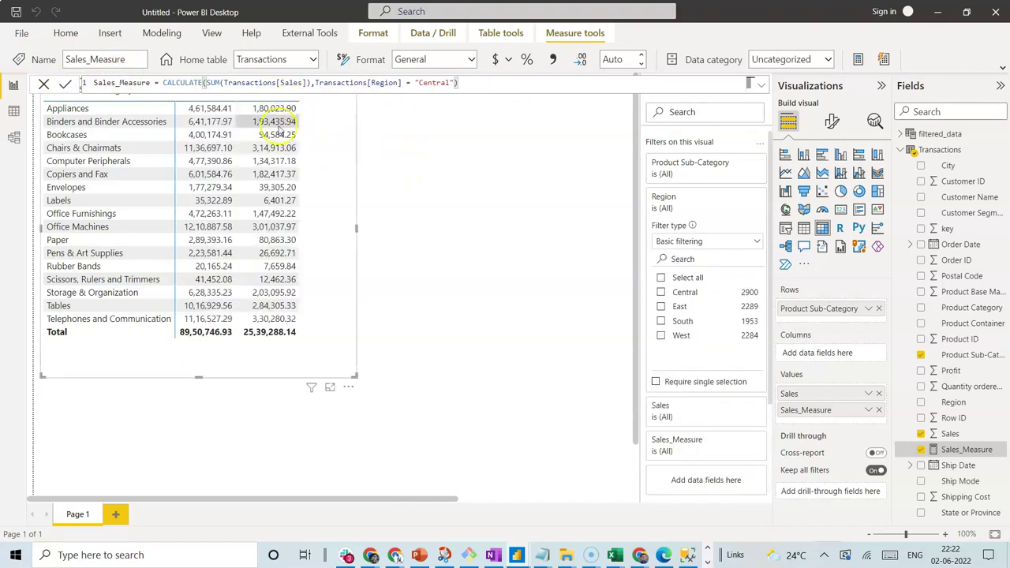
click(43, 82)
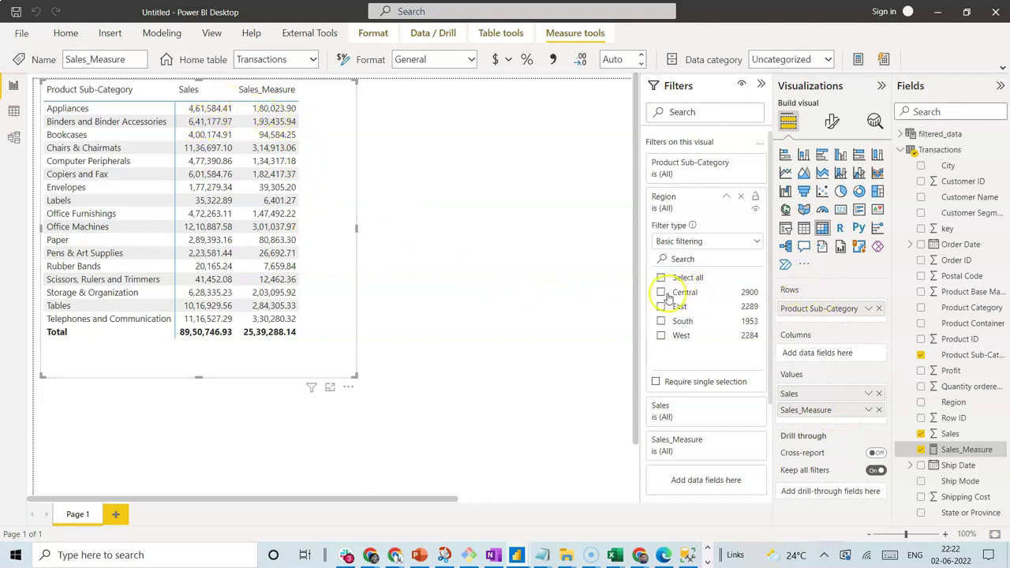
Step: Take Sales_Measure out of the matrix, view Sales with the Region filter set to Central, and leave no region selected
click(879, 411)
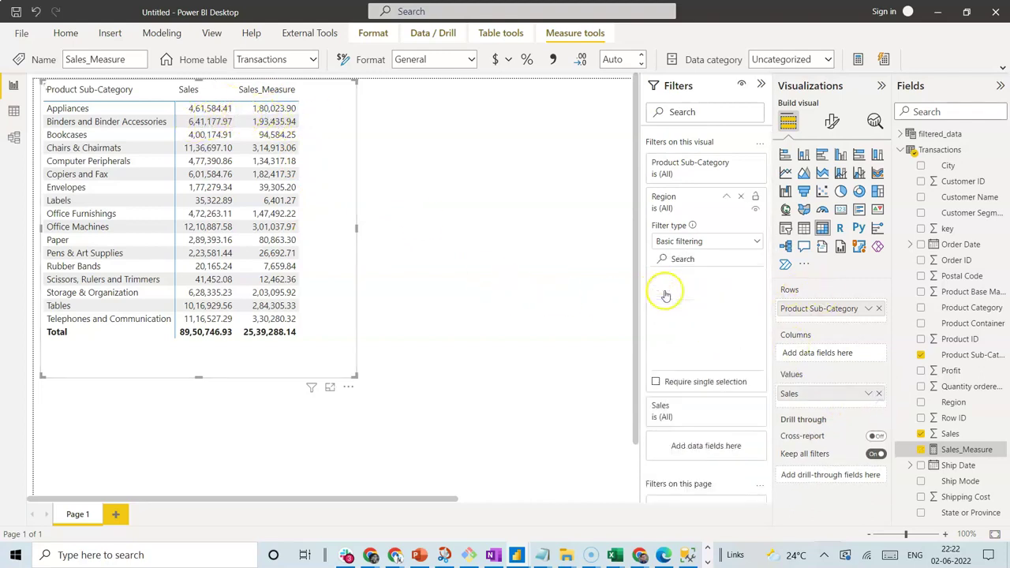
click(662, 292)
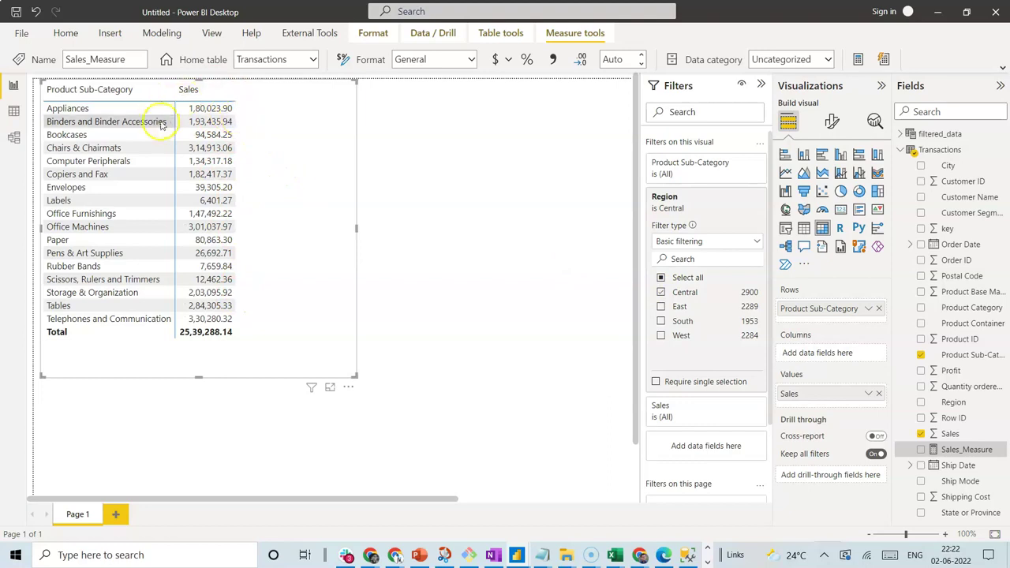
click(662, 293)
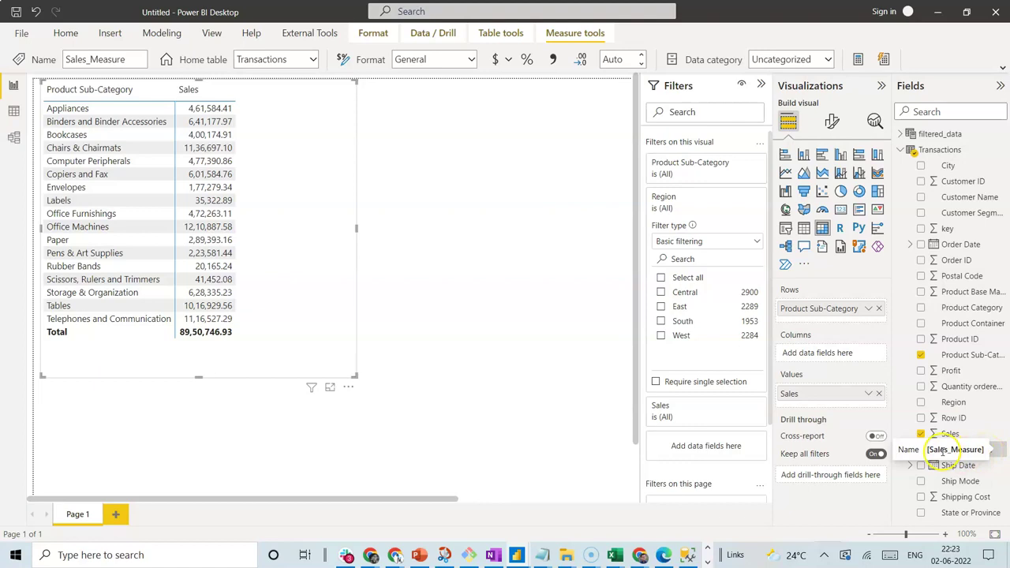
Step: Display the Sales_Measure formula, put the measure back in the matrix values beside Sales, and deselect the matrix
click(971, 449)
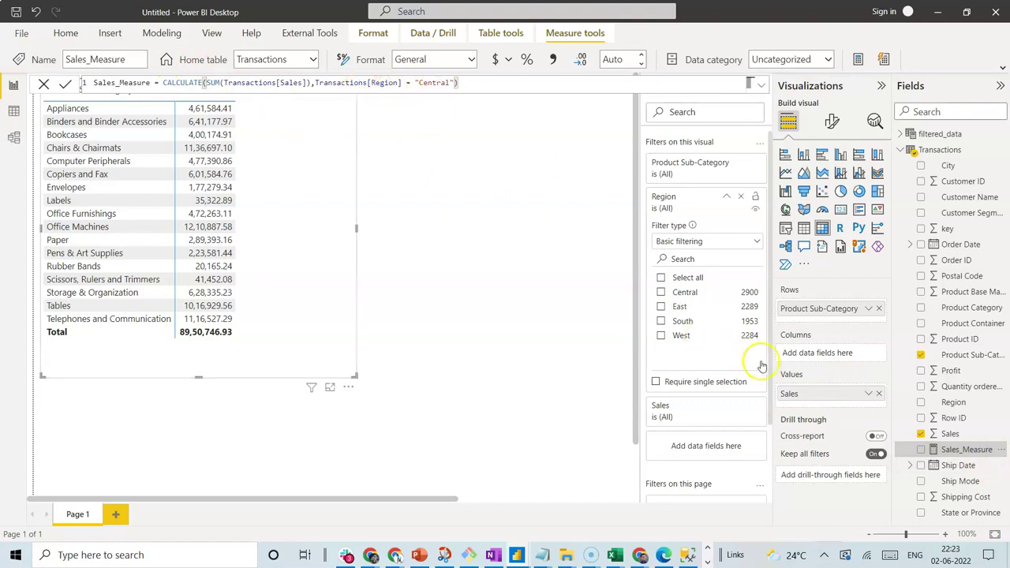
drag(951, 450, 818, 404)
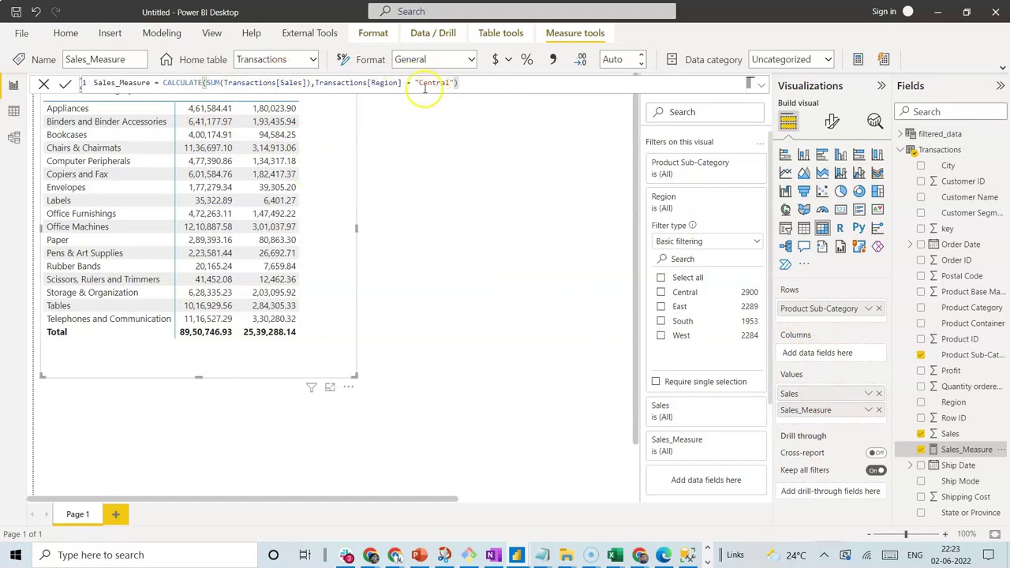
click(464, 382)
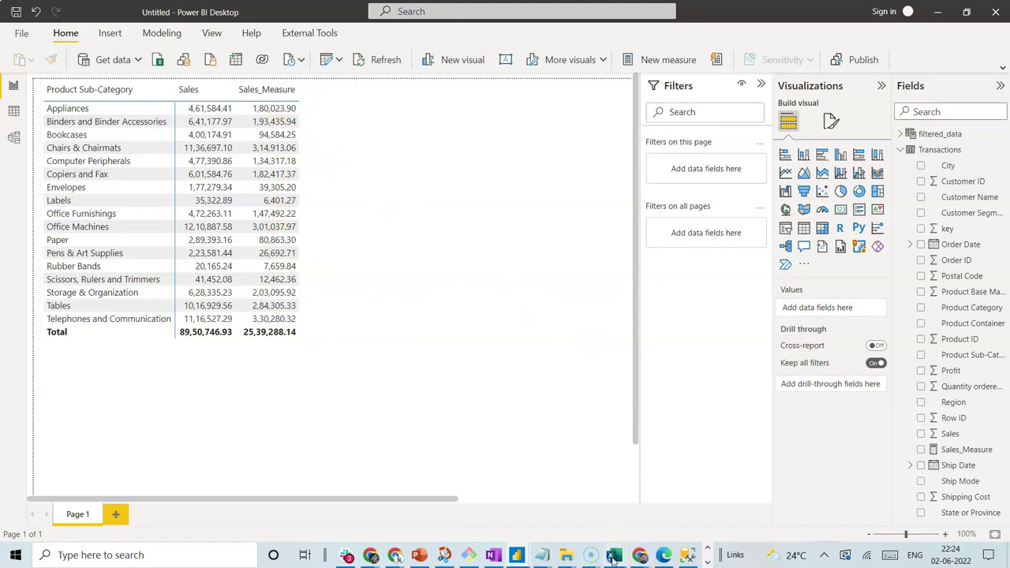
Step: Switch to the Super_store.xlsx workbook in Excel and copy PivotTable rows A4:B20 from Sheet7 into a new sheet
mouse_move(614, 557)
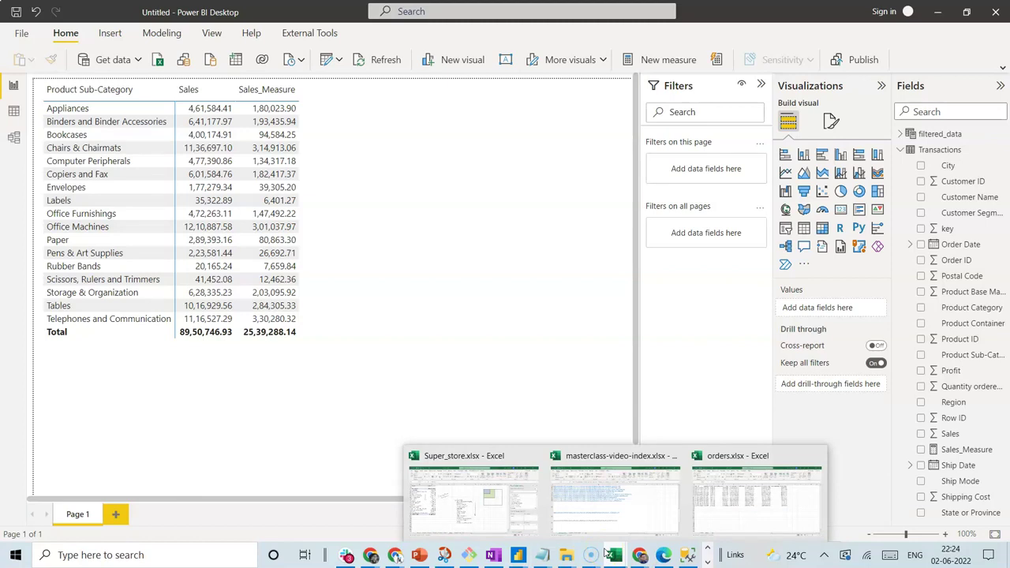
click(433, 499)
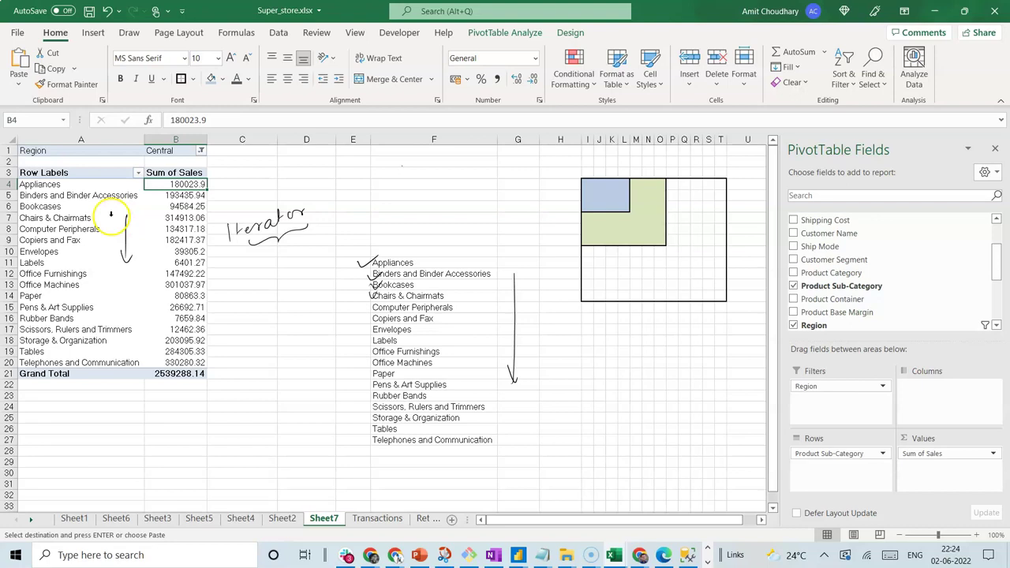
drag(69, 184, 179, 357)
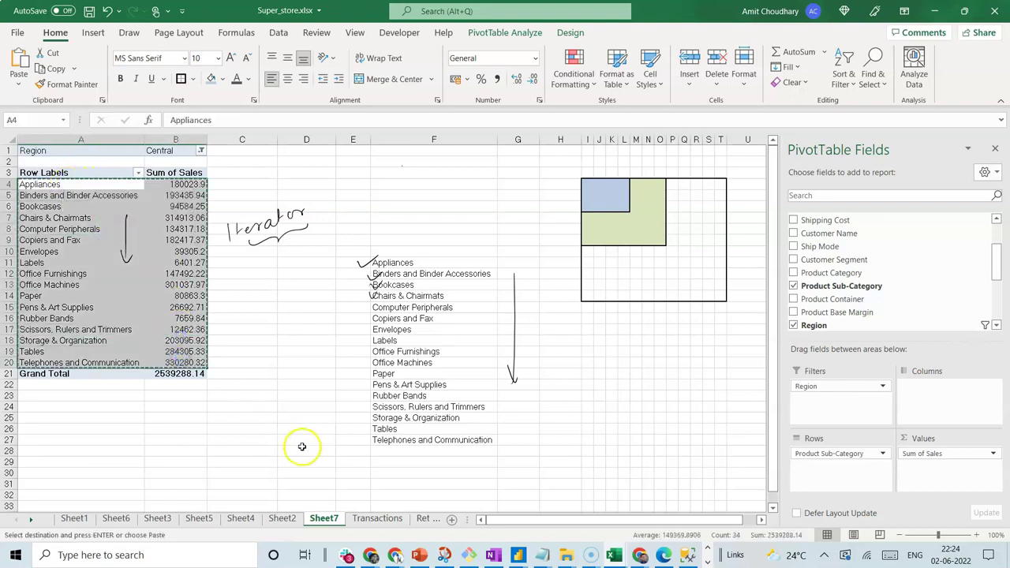
click(453, 519)
text(Appliances	180023.94 Binders and Binder Accessories	193435.94 Bookcases	94584.25 Chairs & Chairmats	314913.06 Computer Peripherals	134317.18 Copiers and Fax	182417.37 Envelopes	39305.2 Labels	6401.27 Office Furnishings	147492.22 Office Machines	301037.97 Paper	80863.3 Pens & Art Supplies	26692.71 Rubber Bands	7659.84 Scissors, Rulers and Trimmers	12462.36 Storage & Organization	203095.92 Tables	284305.33 Telephones and Communication	330280.32)
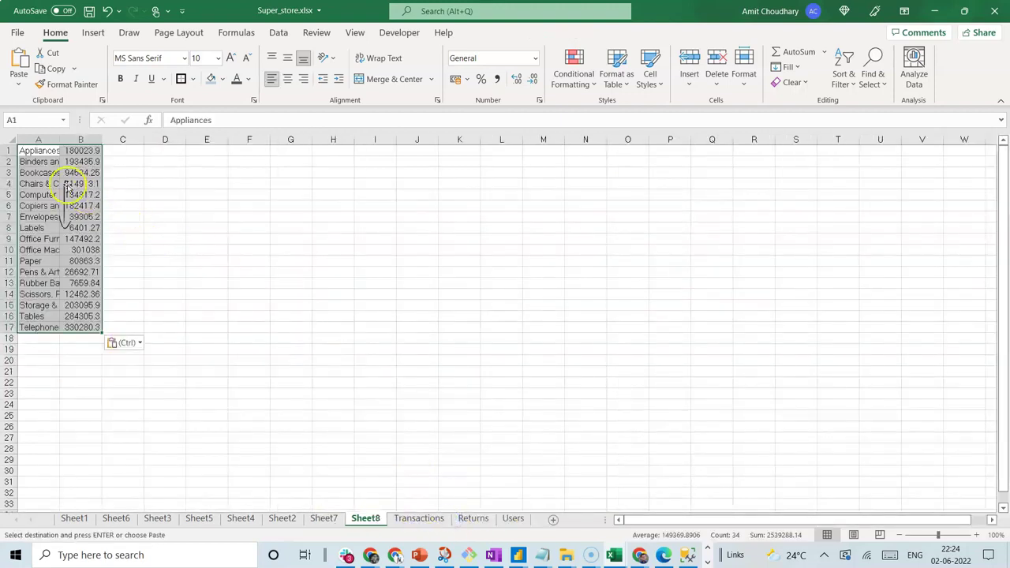
Step: Autofit the column widths of Sheet8 and delete the ink arrow that was copied over the data
click(9, 141)
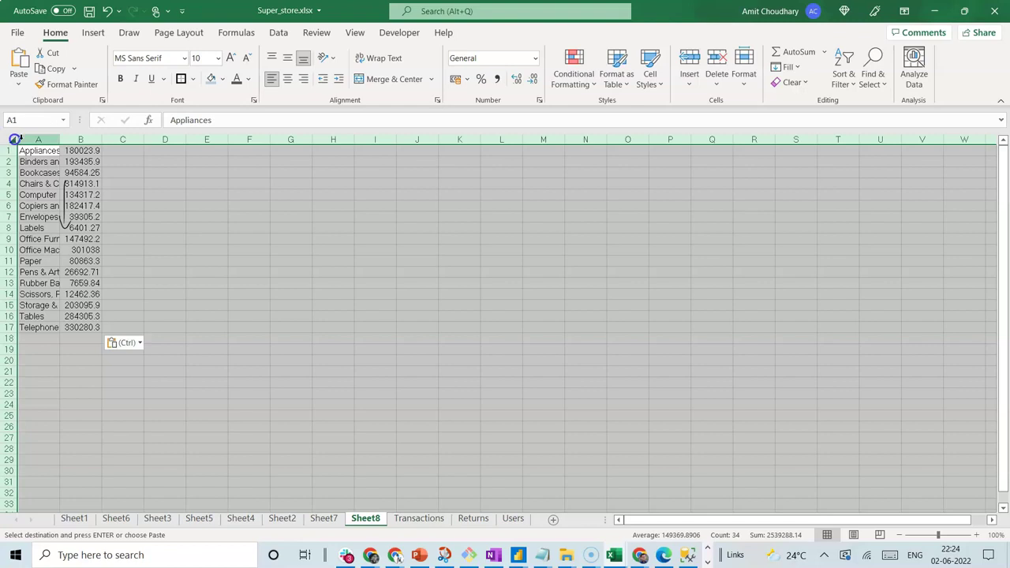
double_click(58, 138)
click(140, 199)
click(125, 203)
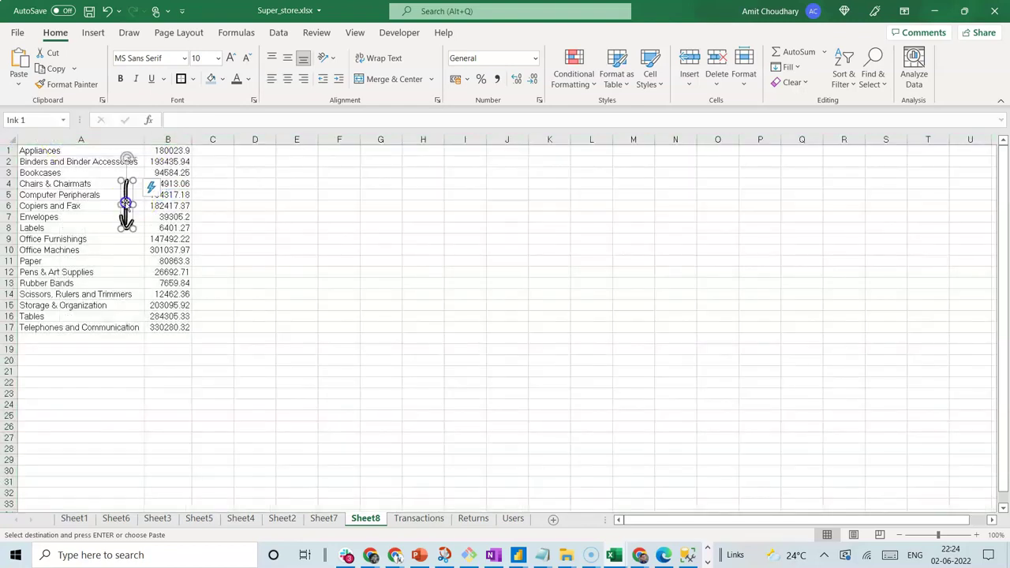
key(Delete)
click(253, 228)
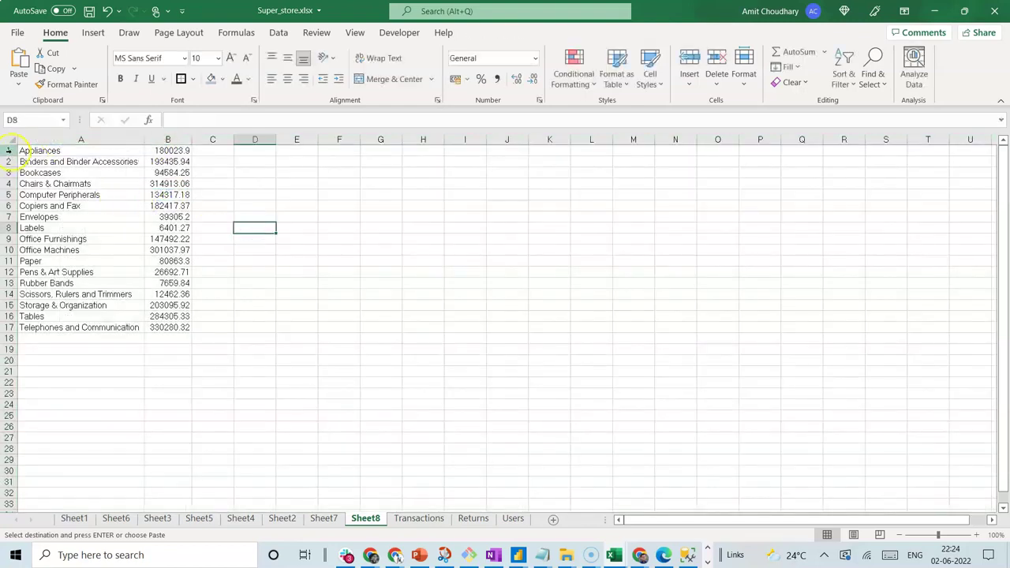
Step: Enter =B1/SUM(B$1:B$17) in C1 to calculate the Appliances share of total sales
click(203, 150)
text(=B1)
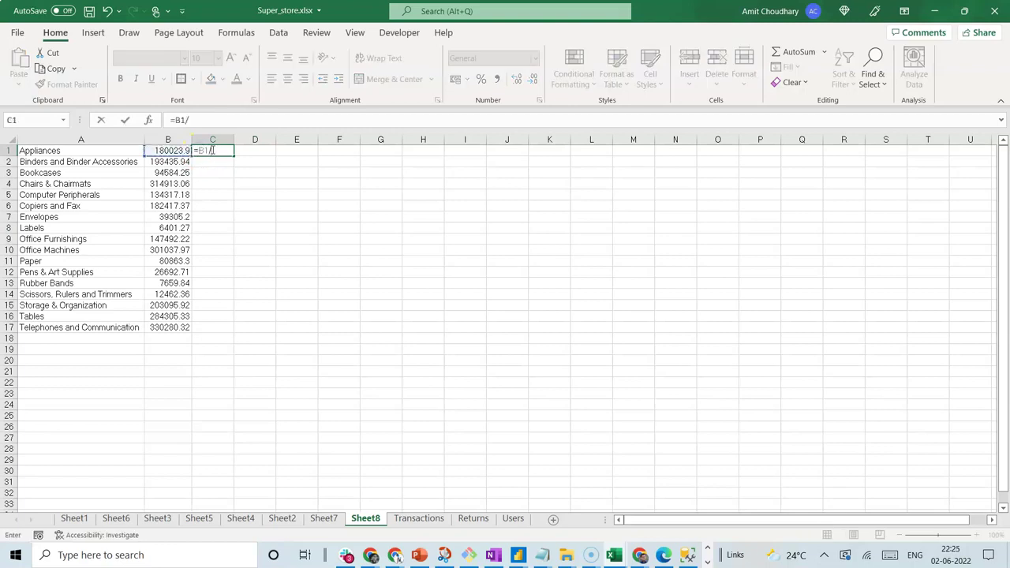
text(/sum)
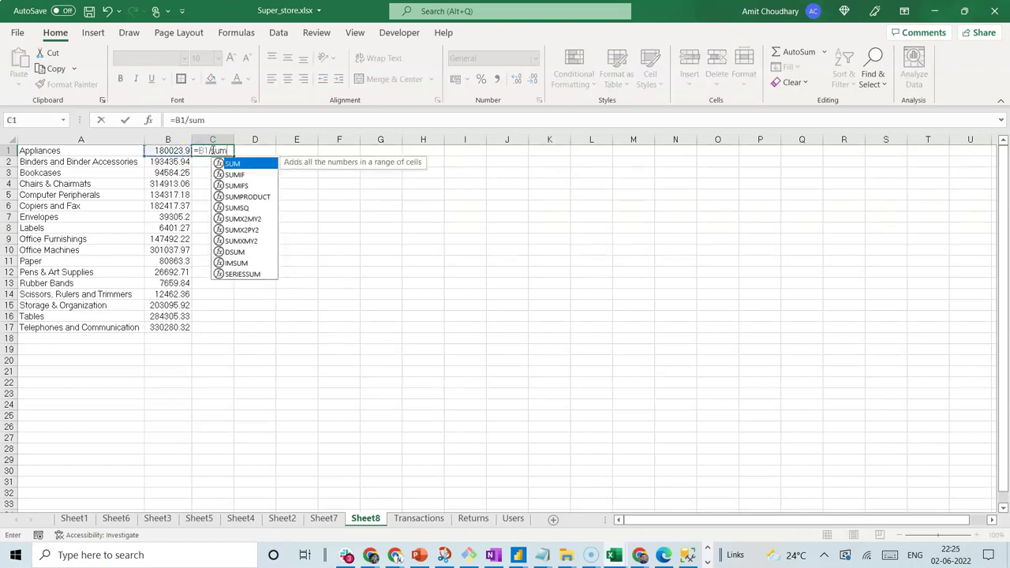
double_click(224, 164)
drag(161, 151, 149, 327)
text())
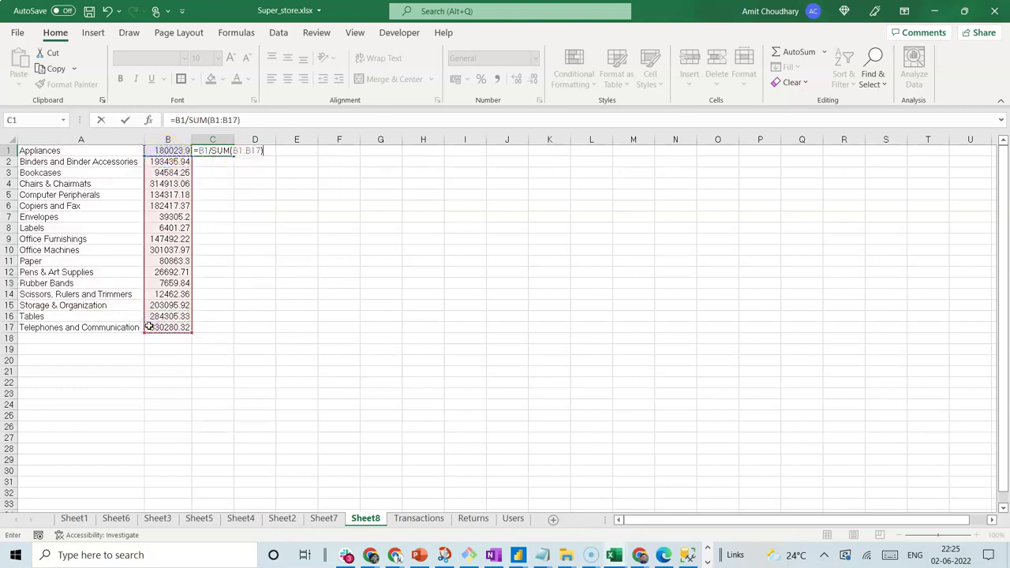
click(236, 152)
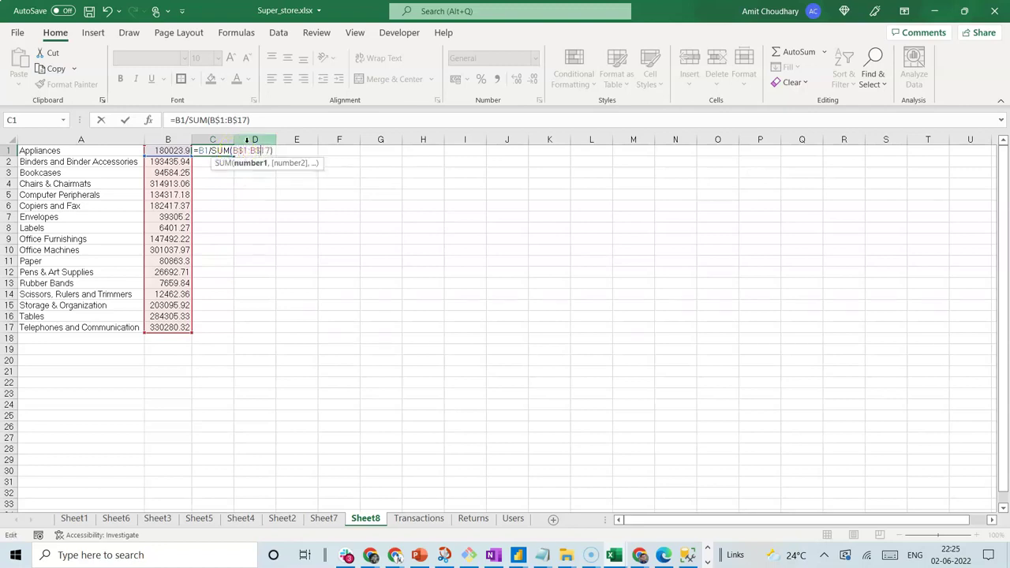
key(Return)
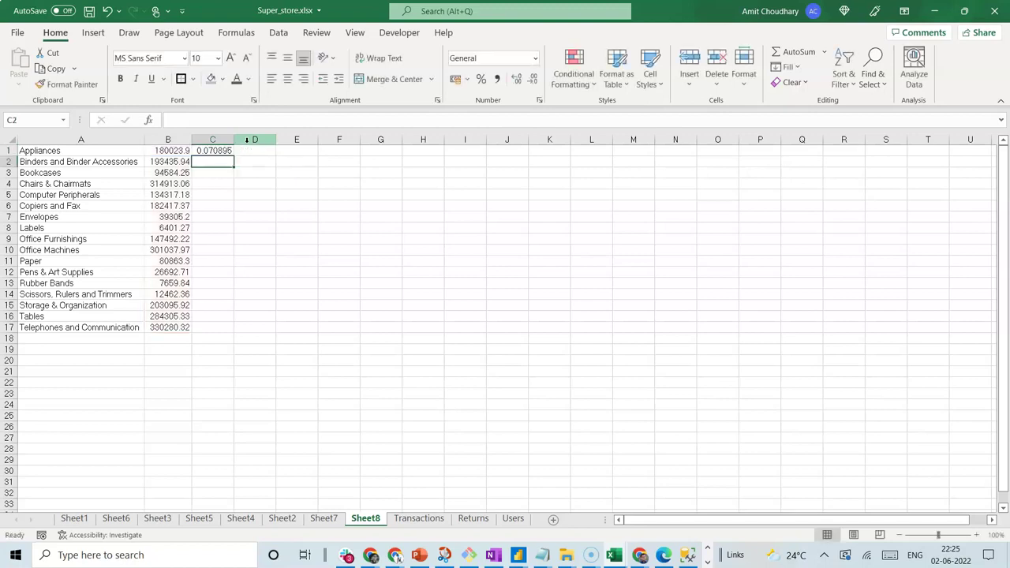
Step: Fill the C1 formula down to C17 and format the results as percentages with two decimals
click(211, 139)
click(221, 153)
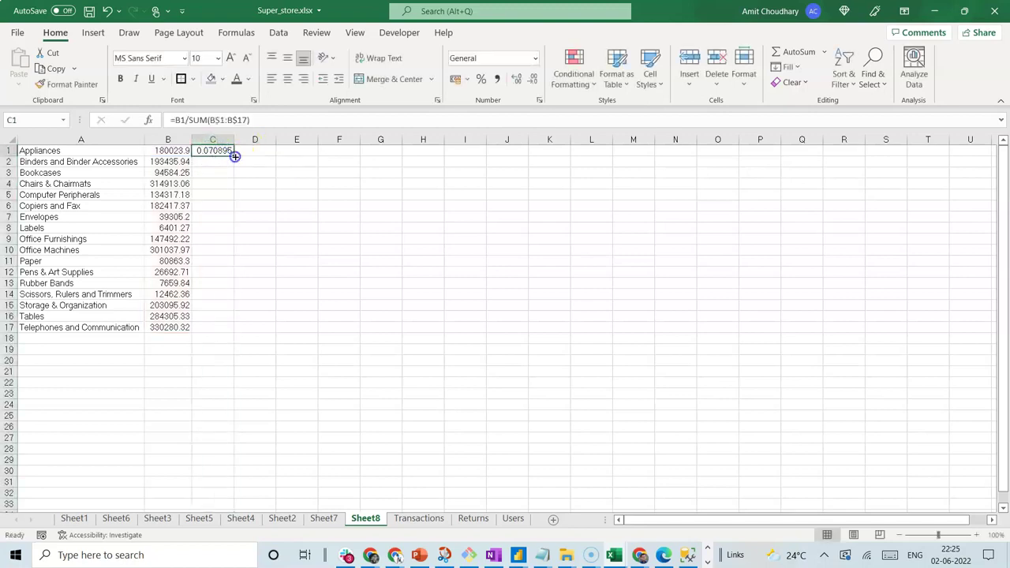
double_click(235, 157)
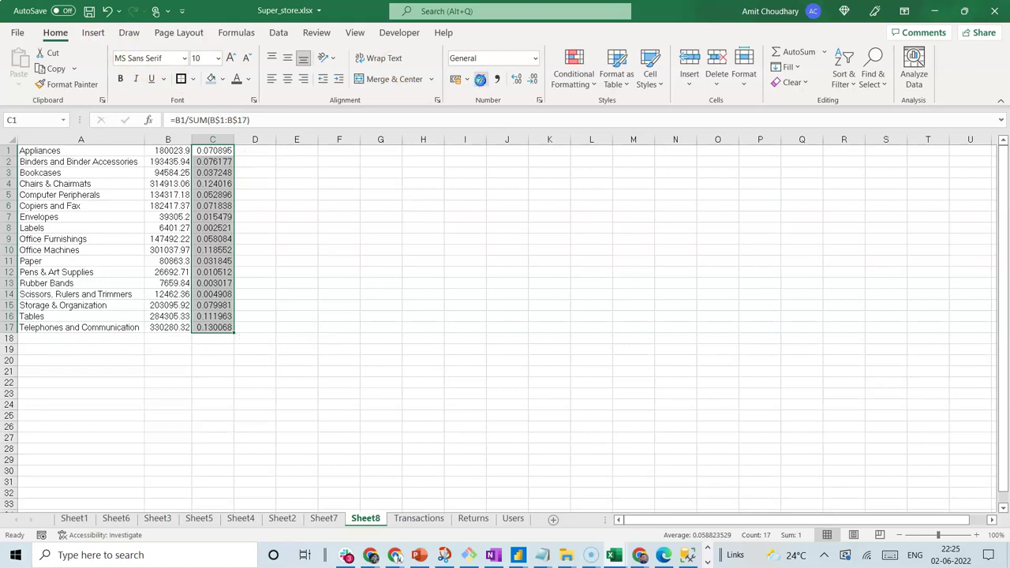
click(480, 79)
click(517, 79)
click(517, 79)
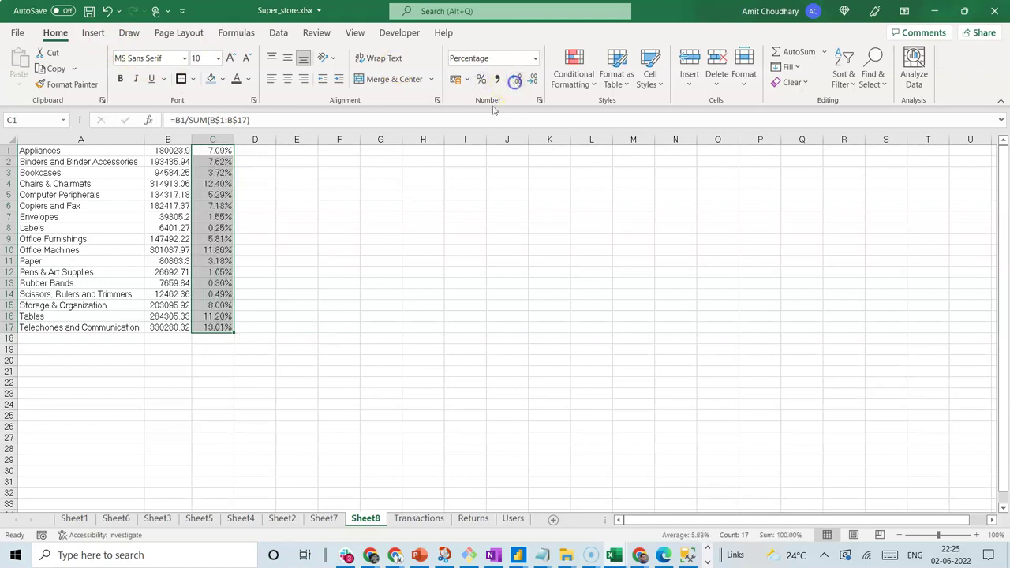
click(264, 241)
Step: Insert a row above the data and enter the header Sub-Category in A1
right_click(7, 150)
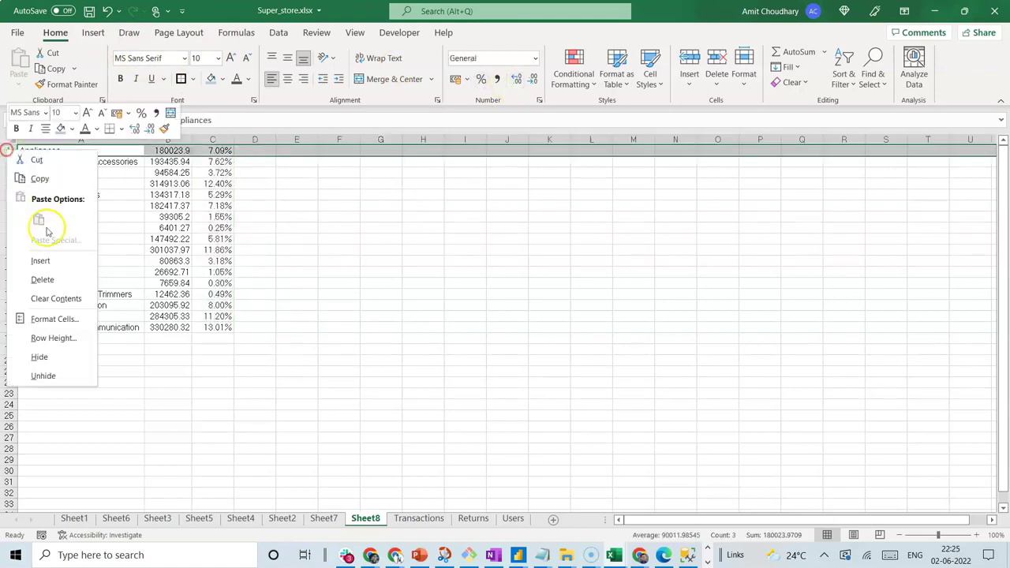
click(41, 261)
click(296, 205)
click(118, 151)
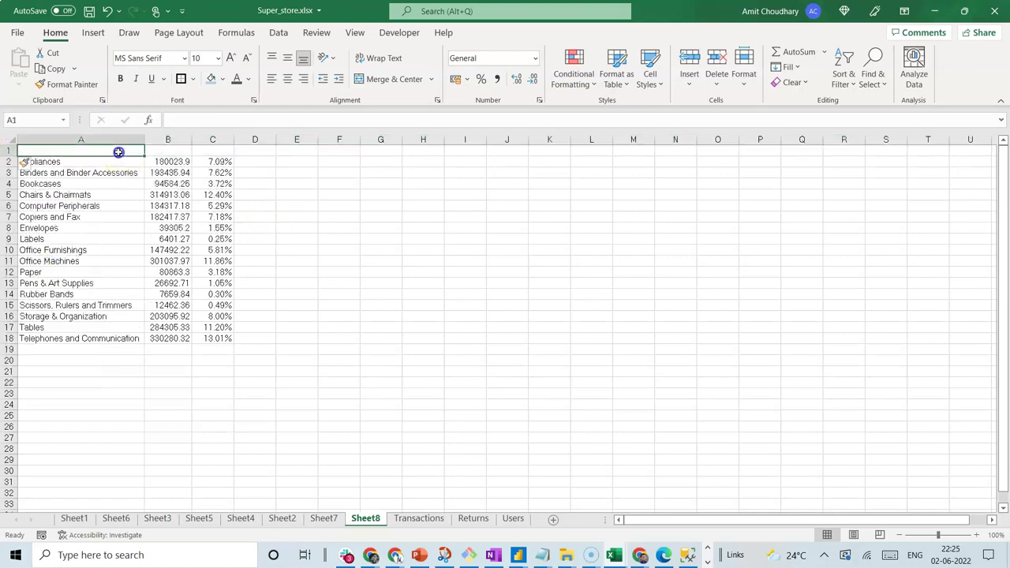
text(Su)
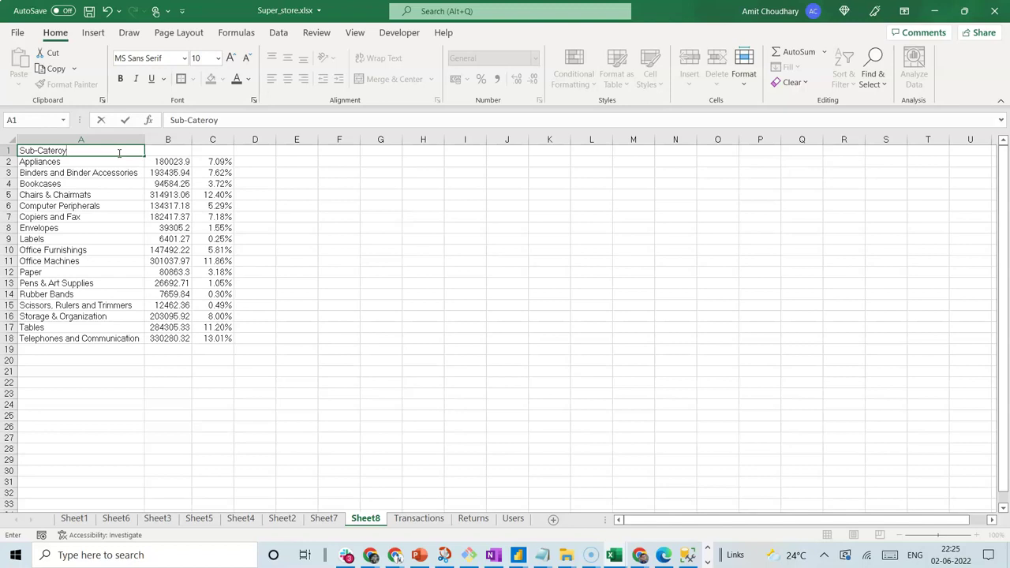
text(b-Category)
key(Return)
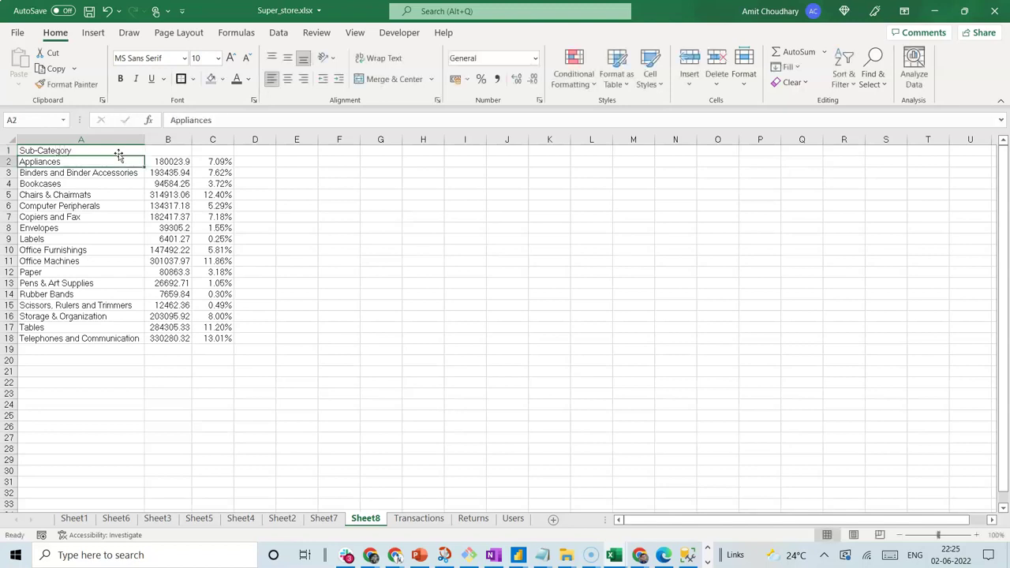
Step: Enter the headers Sales in B1 and Sales Contribution in C1, and autofit column C
key(Up)
key(Right)
text(Sales)
key(Return)
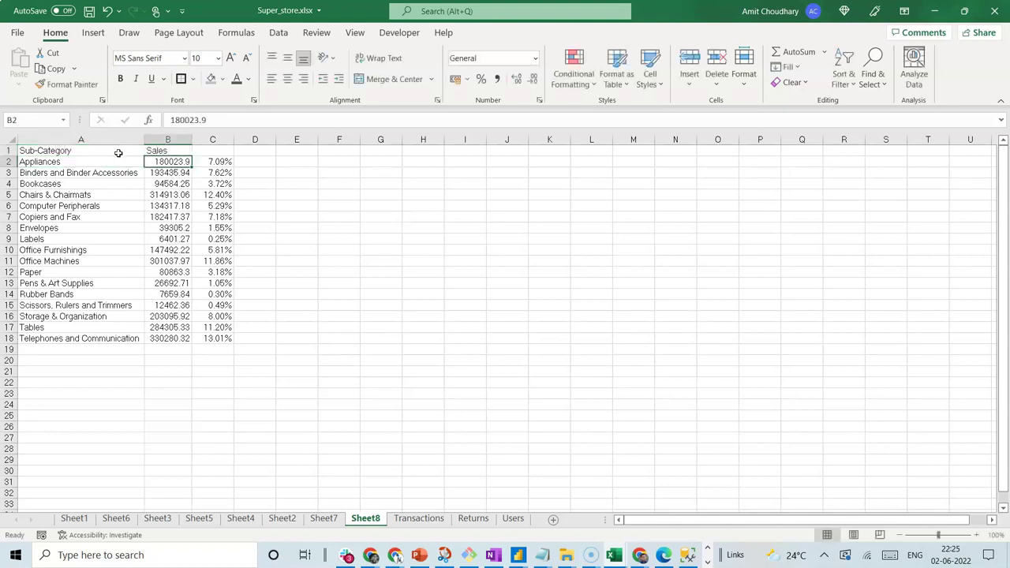
key(Up)
key(Right)
text(Sa)
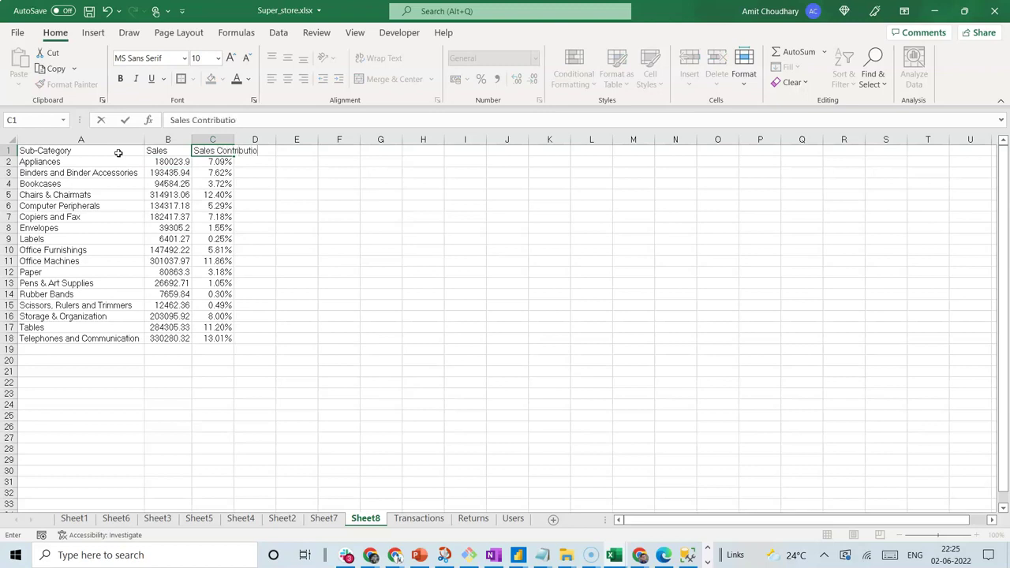
text(les Contribution)
key(Return)
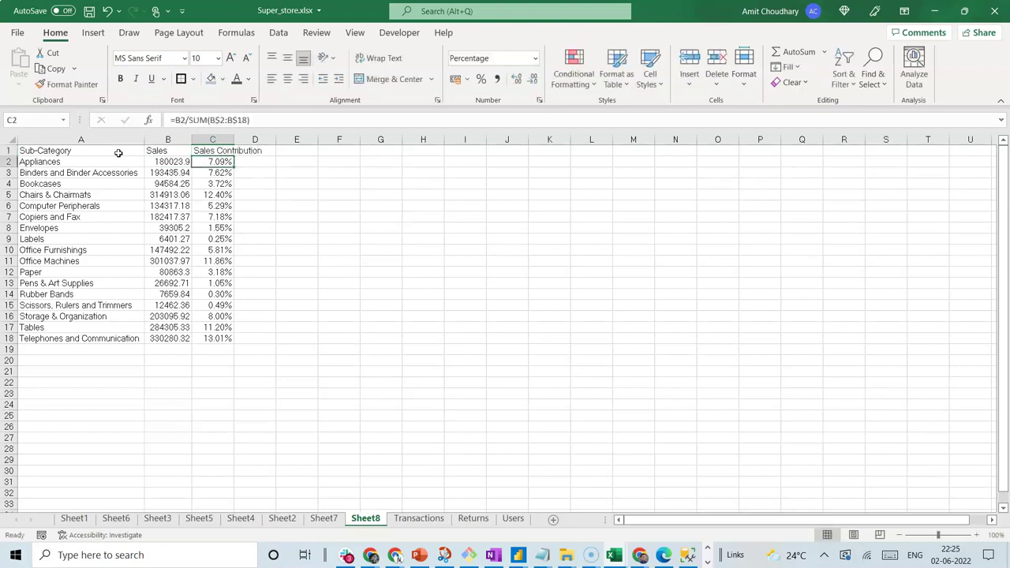
double_click(233, 139)
Step: Enter =SUM(B$2:B$18) in D2 to compute the total sales across all sub-categories
click(290, 162)
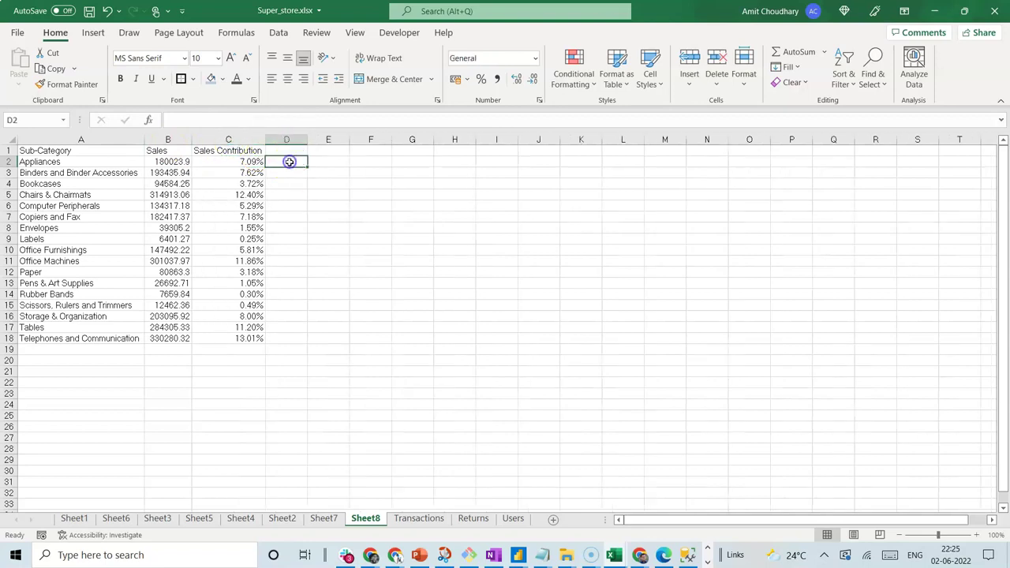
text(=sum)
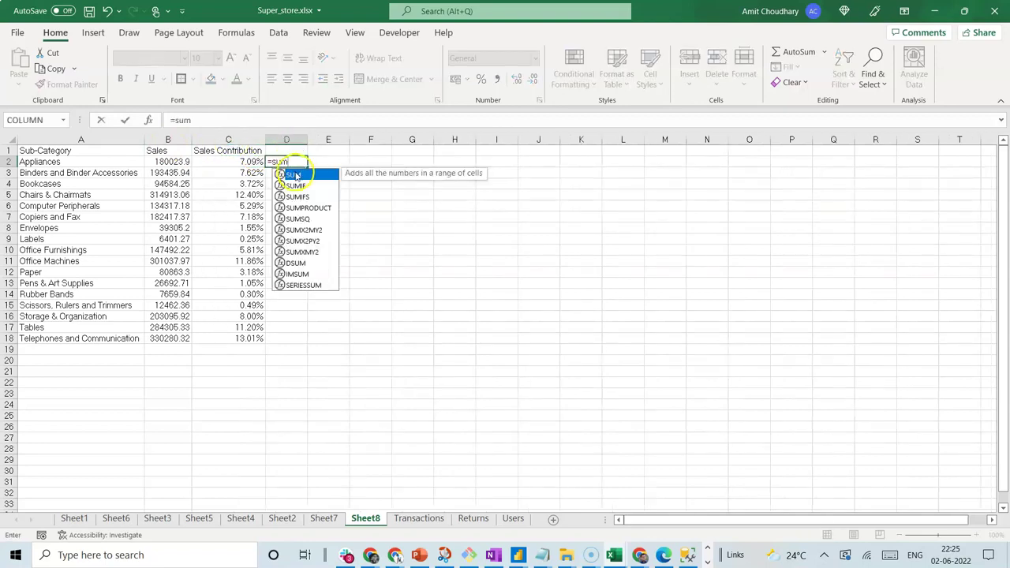
double_click(293, 173)
drag(169, 160, 175, 333)
text())
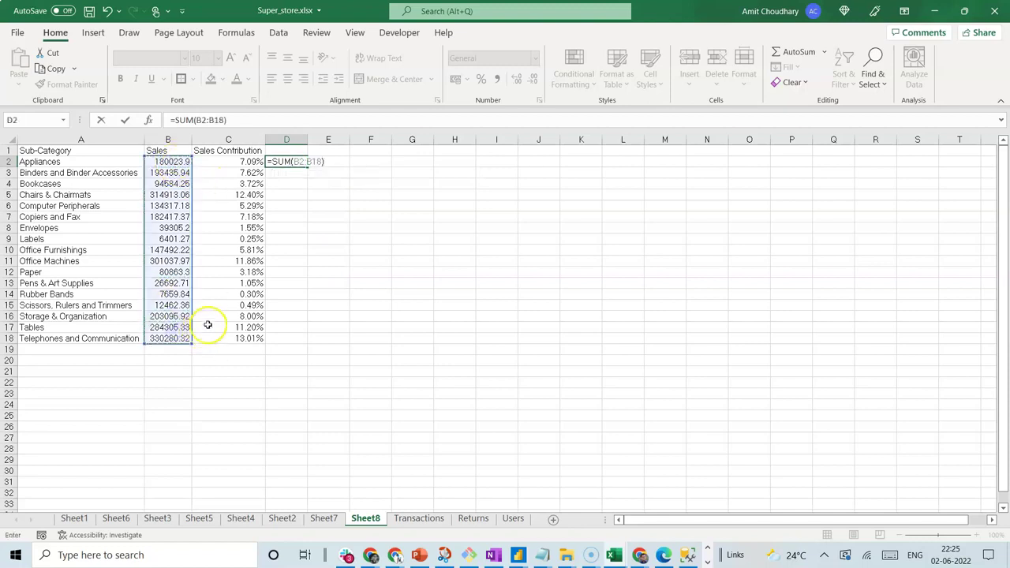
click(301, 162)
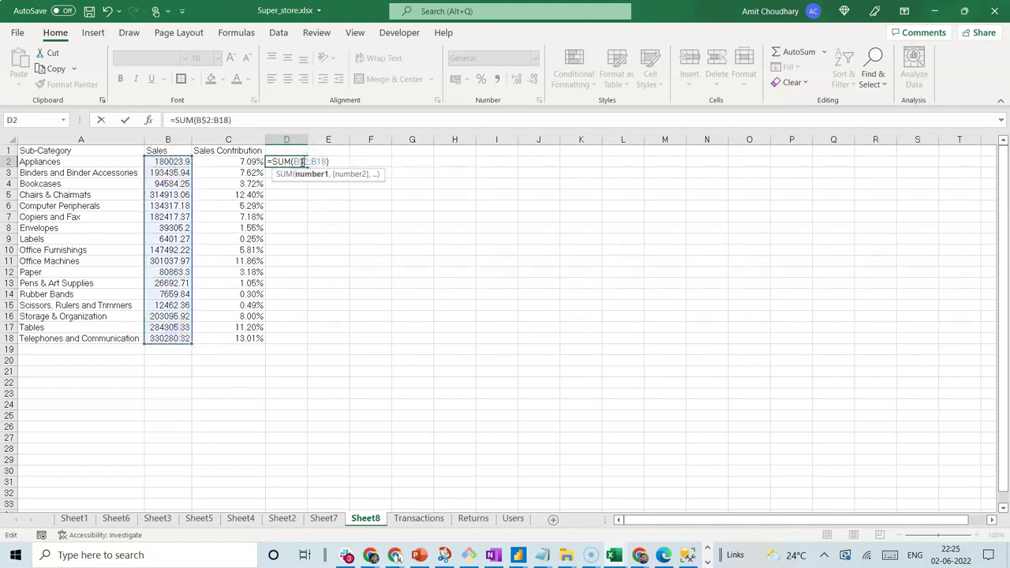
text(/4)
key(BackSpace)
key(BackSpace)
key(Return)
Step: Fill the D2 total formula down to D18
click(305, 162)
double_click(307, 167)
click(258, 370)
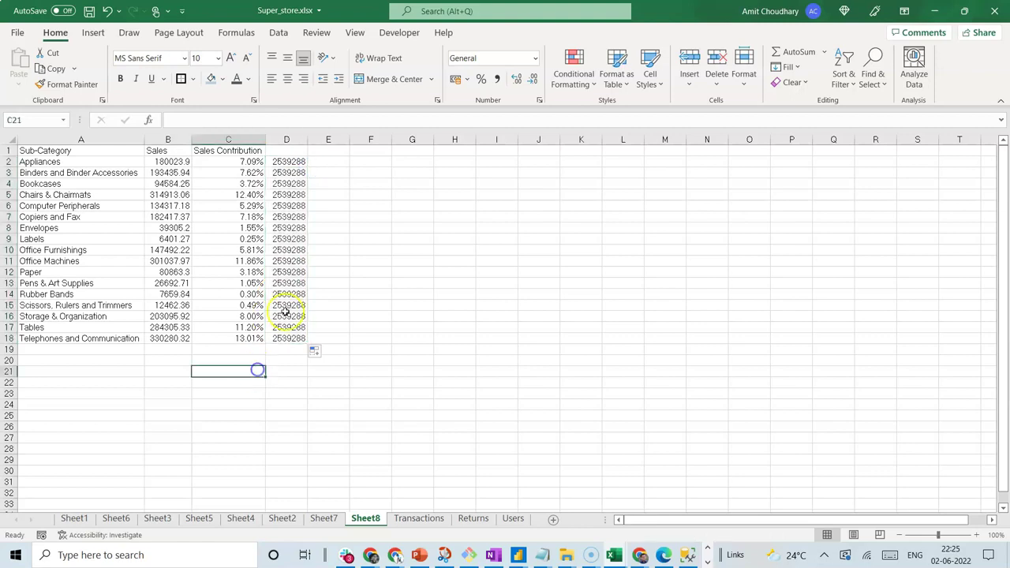
Step: Enter =B2/D2 in E2 to divide the Appliances sales by the total sales
click(280, 162)
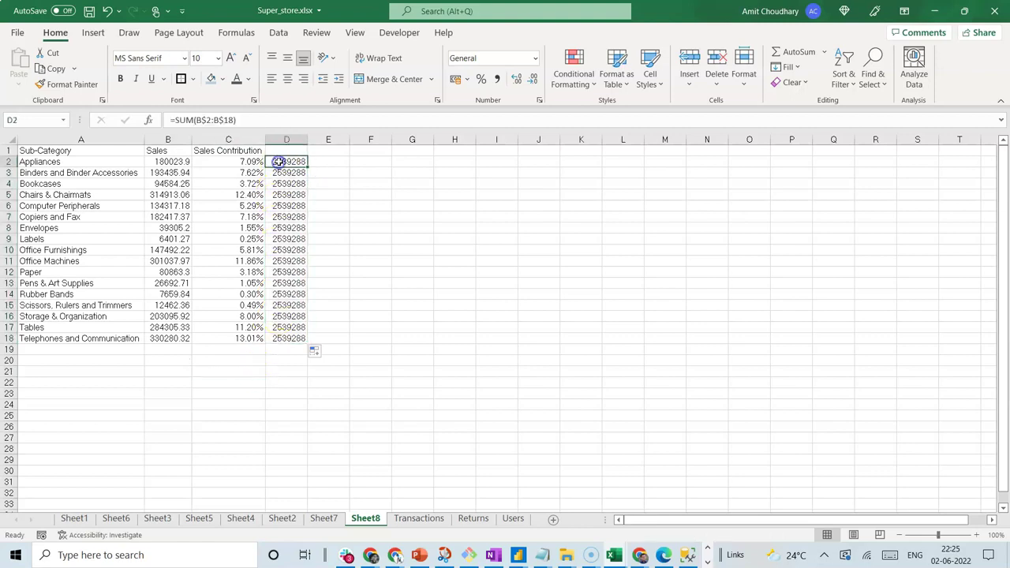
click(169, 162)
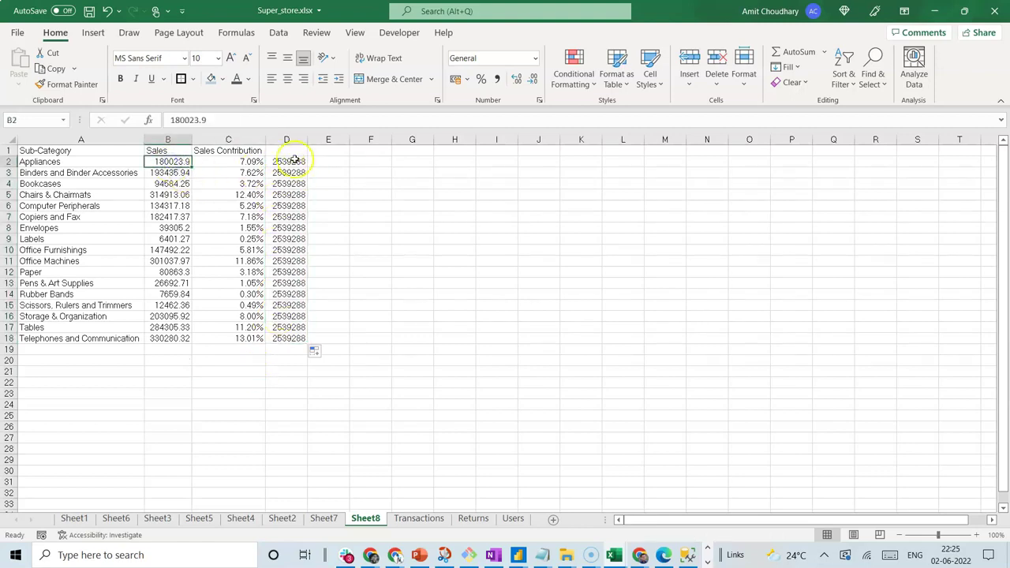
click(325, 159)
text(=)
key(Left)
key(Left)
key(Left)
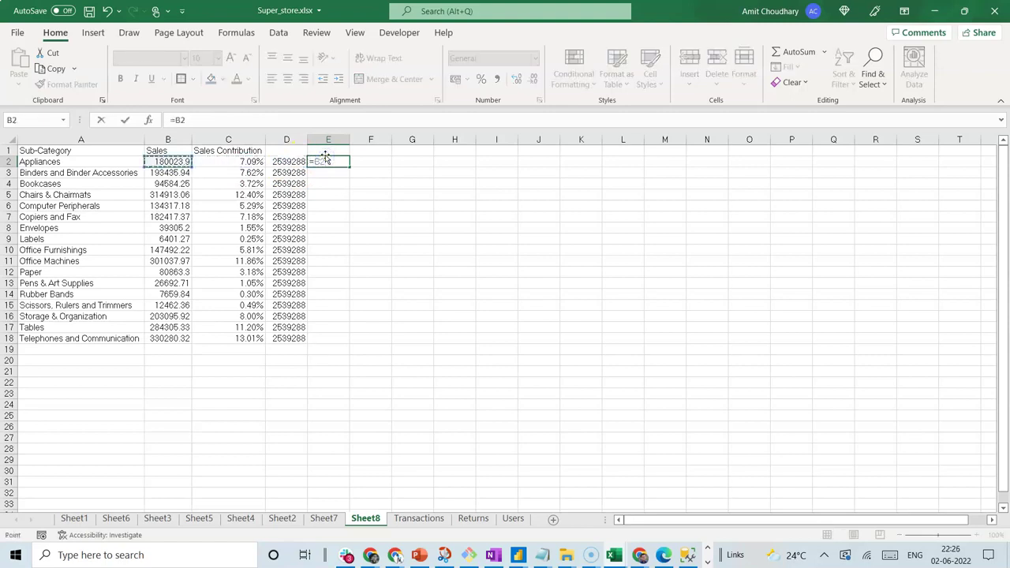
key(Return)
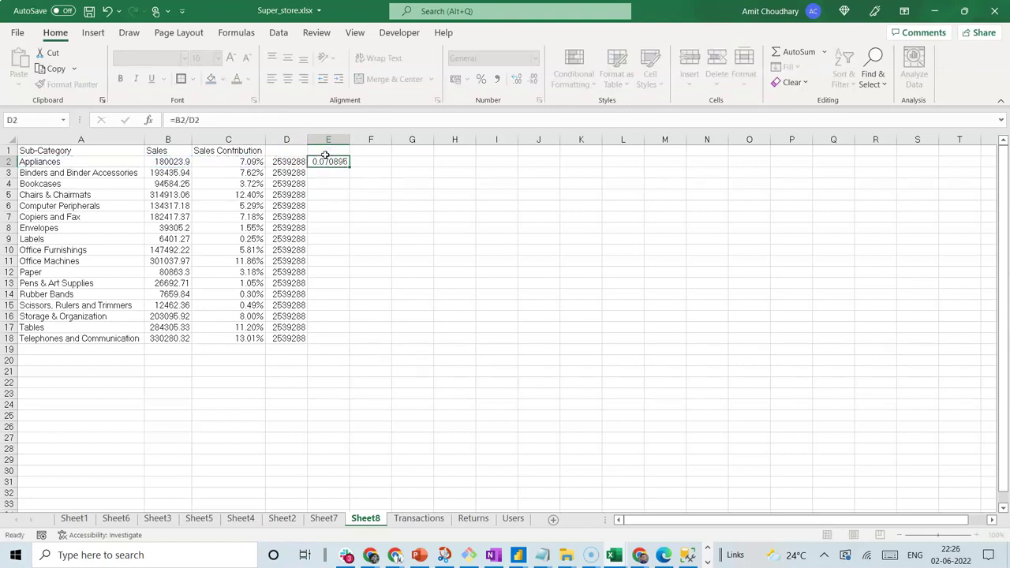
Step: Fill the E2 formula down to E18 and format the results as percentages with two decimals
click(335, 162)
double_click(351, 168)
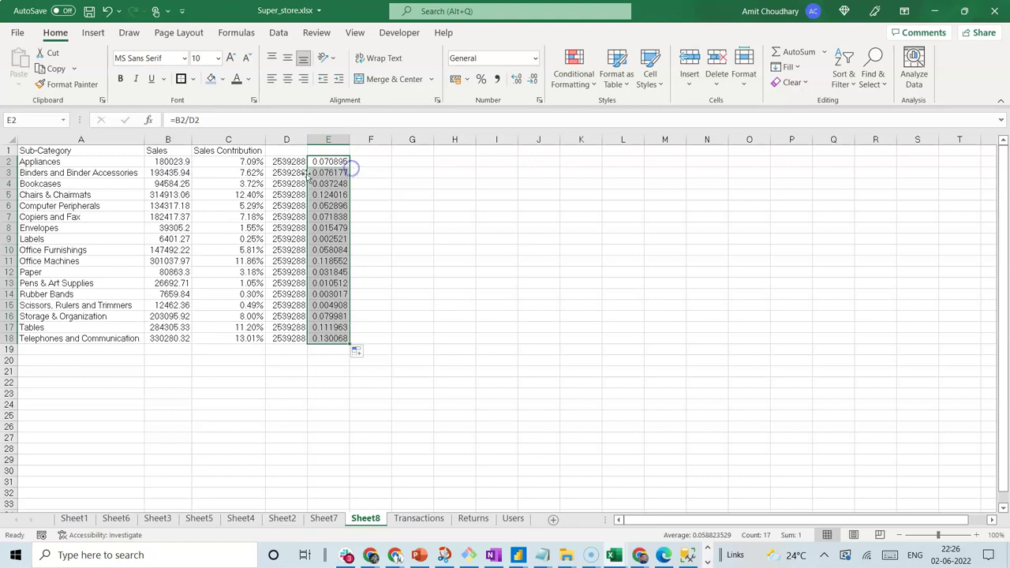
click(480, 80)
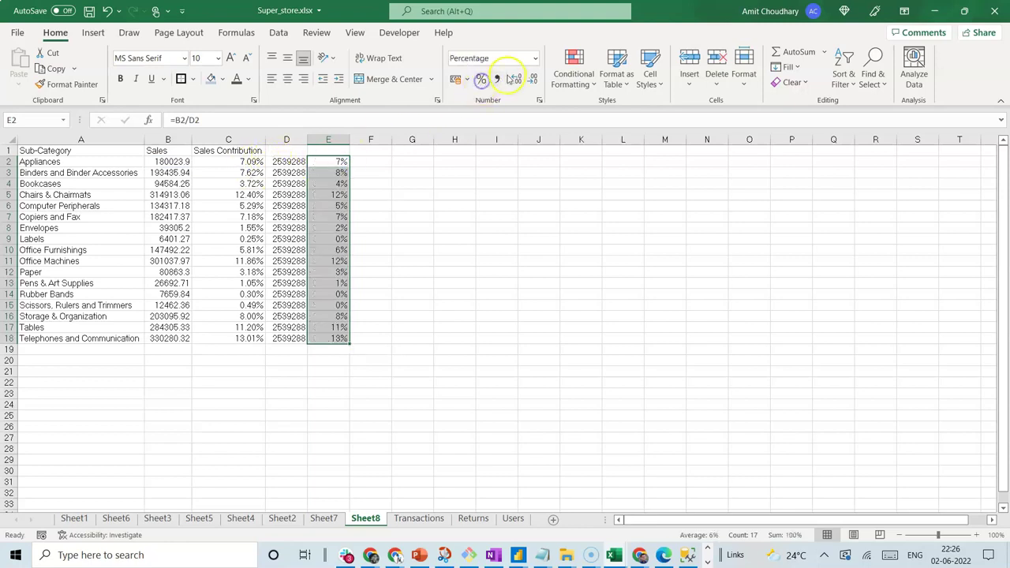
click(512, 78)
click(512, 78)
click(443, 188)
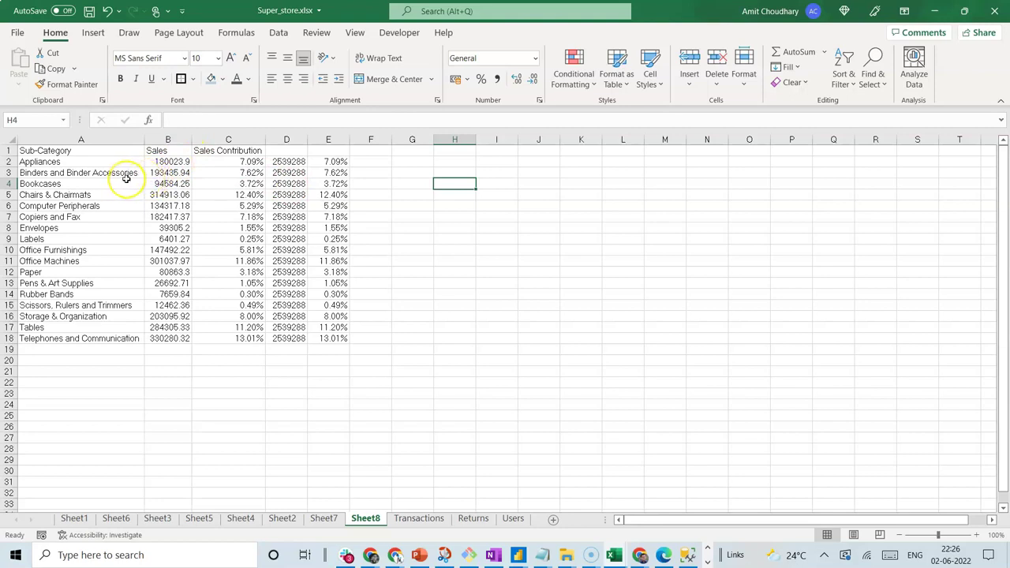
Step: Examine the Appliances row, comparing its sub-category and sales value with the total formula in D2
click(102, 163)
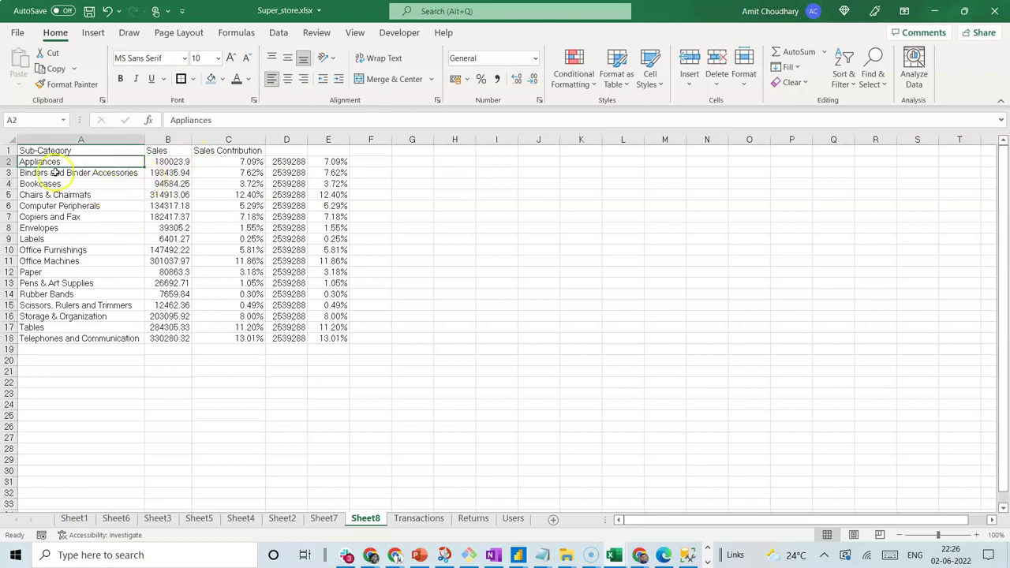
click(180, 163)
click(277, 162)
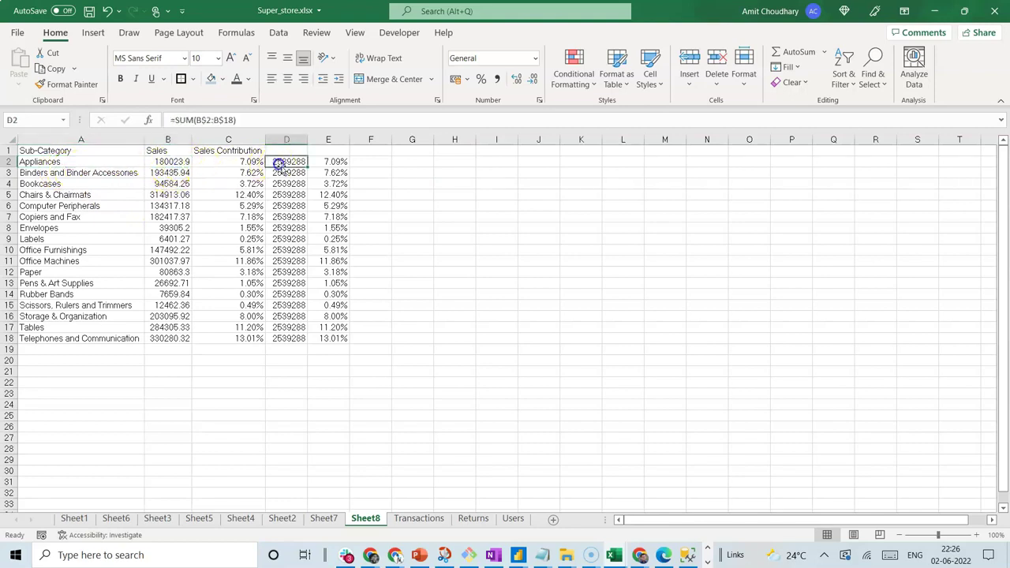
click(133, 163)
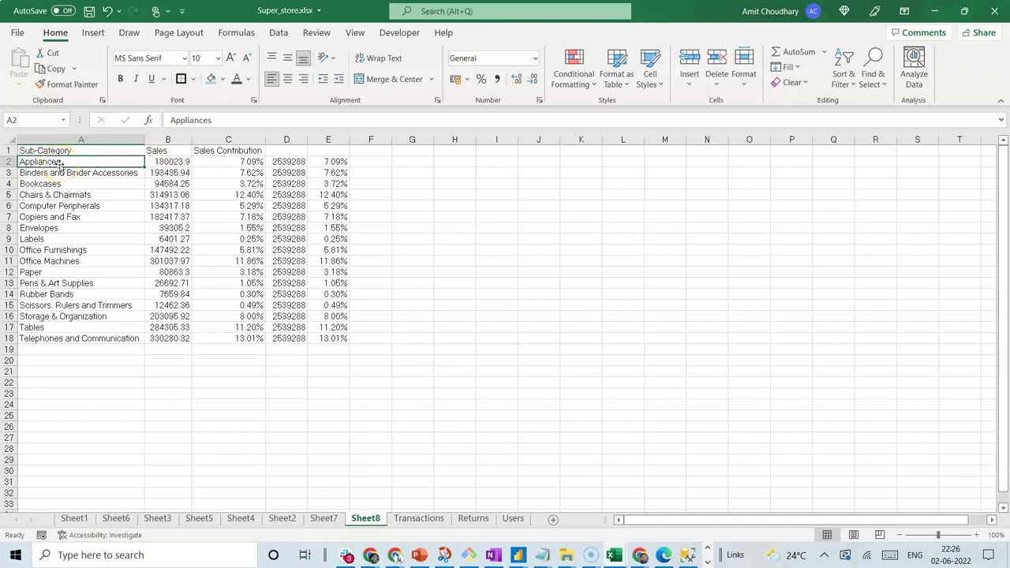
click(282, 170)
click(284, 162)
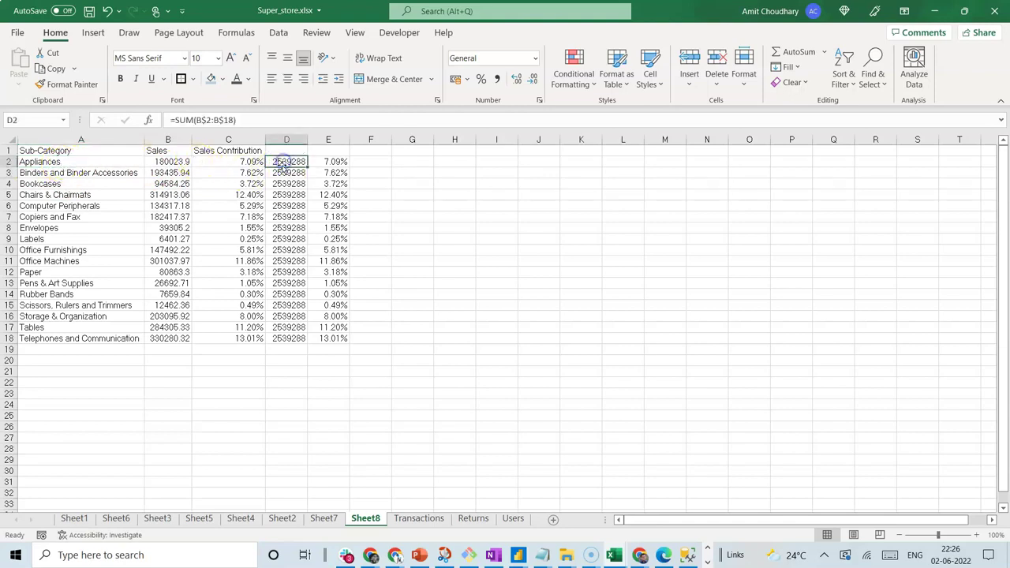
click(105, 161)
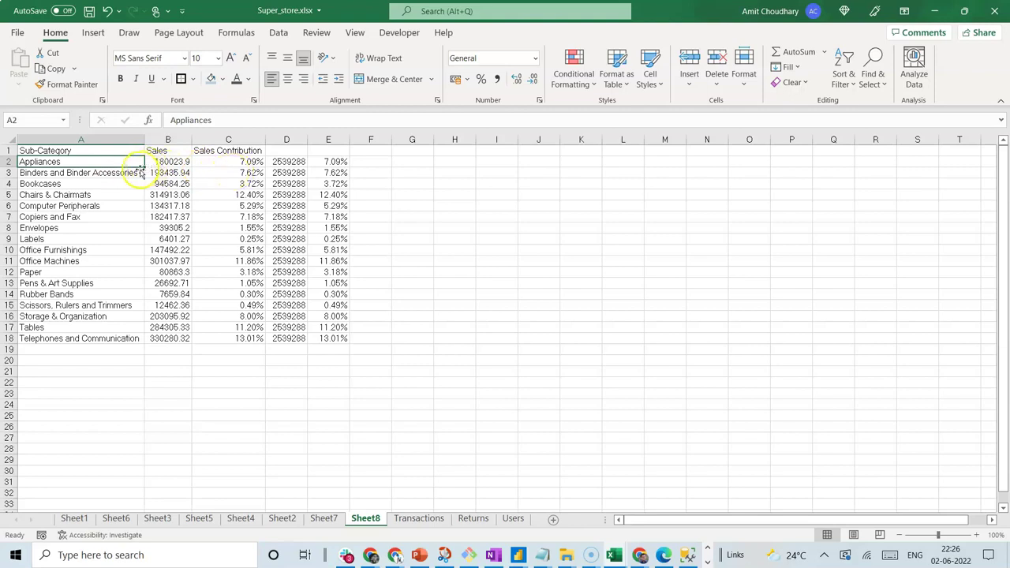
click(281, 162)
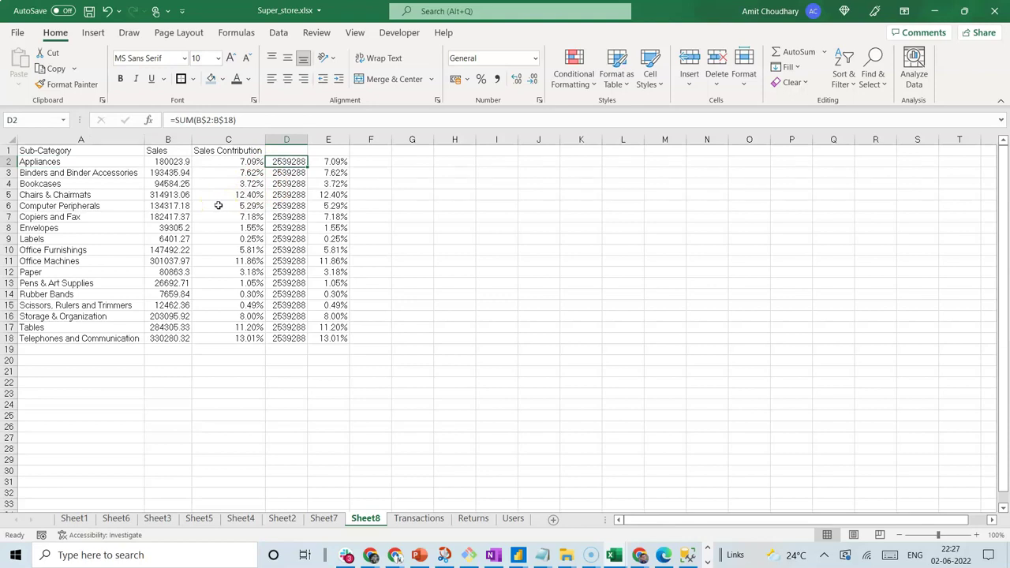
Step: Switch to the DAX documentation in Chrome and open the ALL function article
click(391, 557)
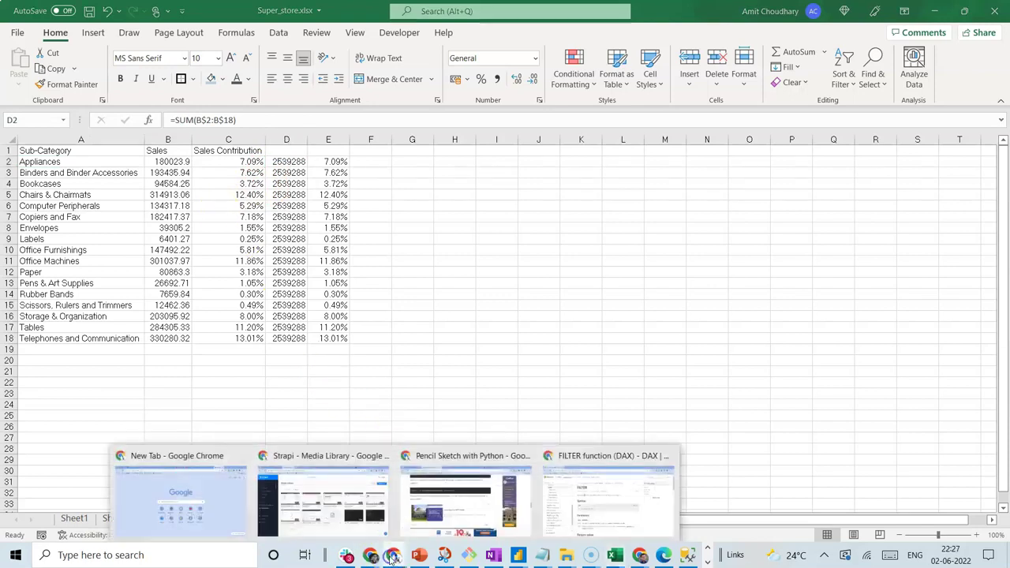
click(584, 493)
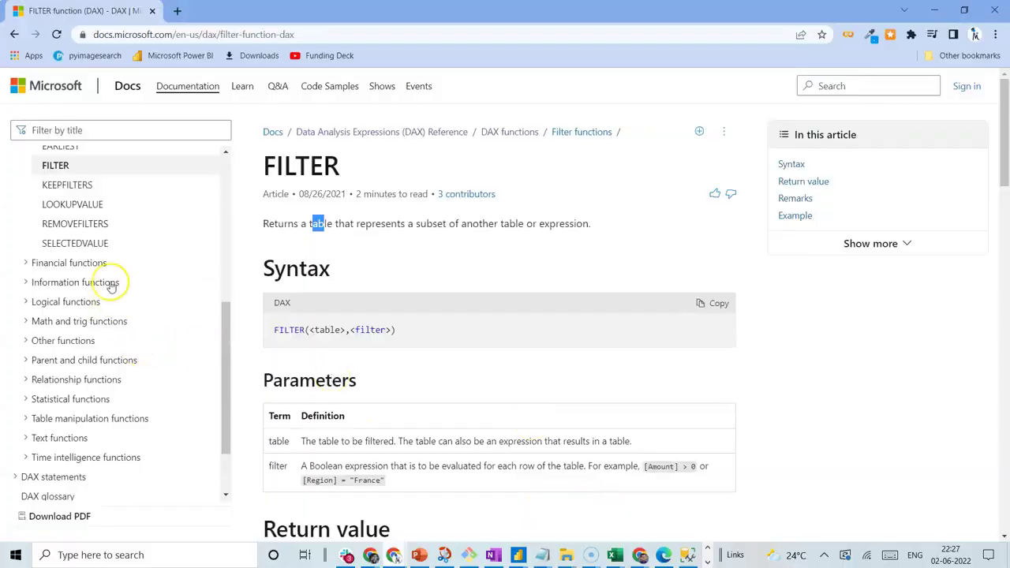
drag(227, 323, 219, 244)
click(48, 168)
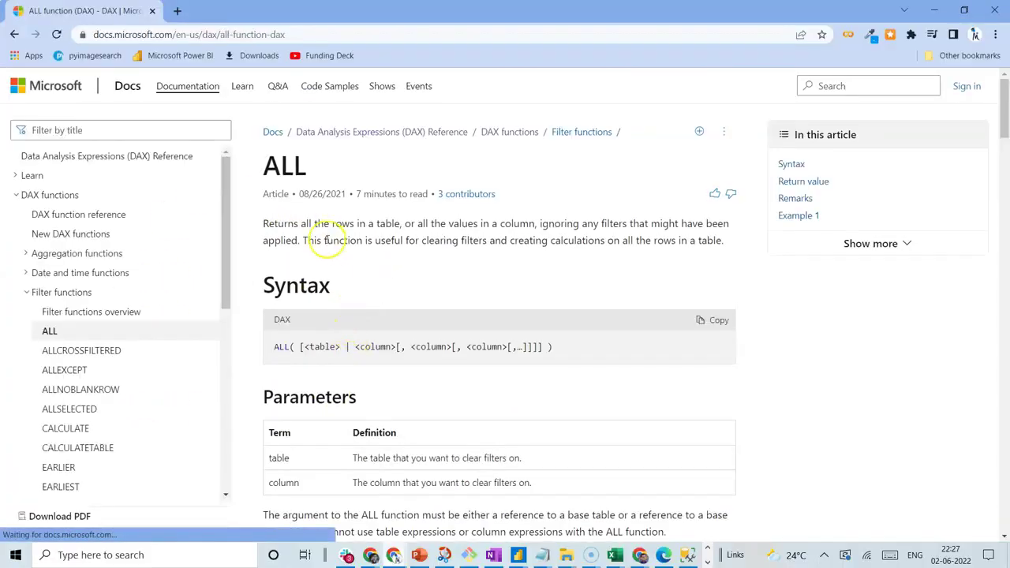
Step: Read the ALL function description, covering returned rows, ignored filters and calculations on all rows in a table
drag(323, 224, 374, 224)
drag(460, 224, 630, 216)
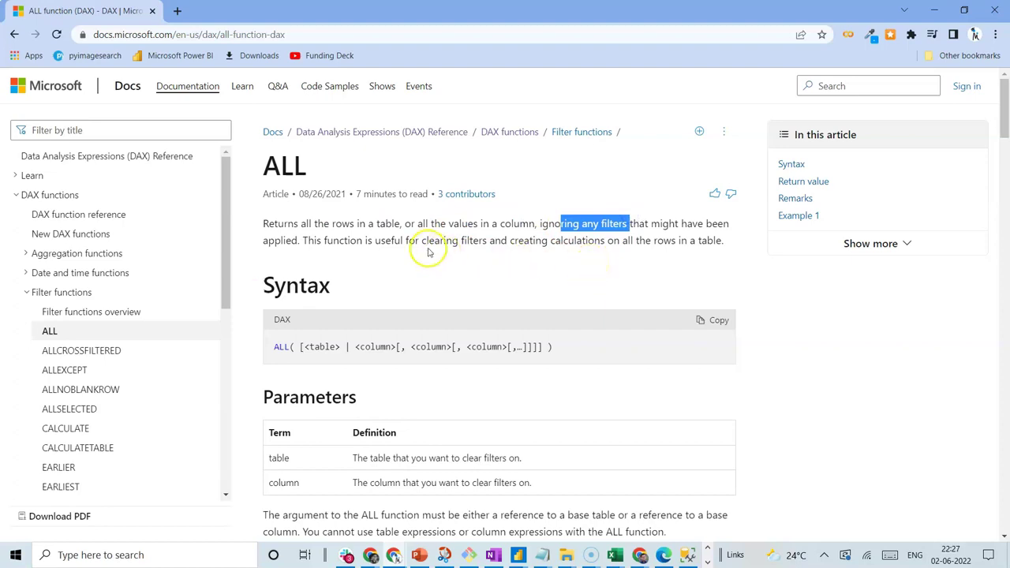
drag(427, 242, 461, 241)
drag(533, 242, 570, 241)
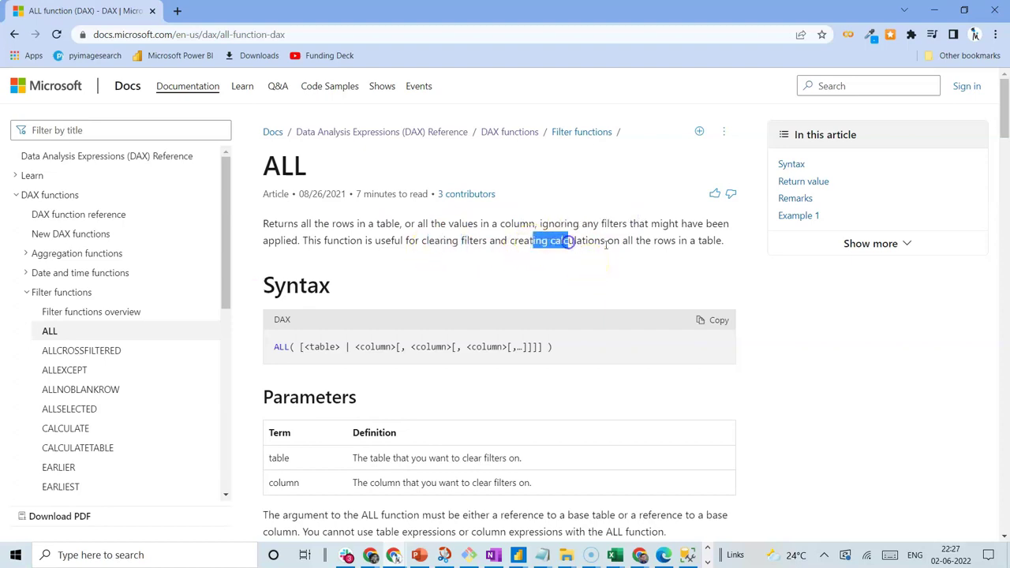
drag(661, 241, 695, 240)
Step: Switch to the Power BI Desktop report and select the Product Sub-Category matrix
key(alt+Tab)
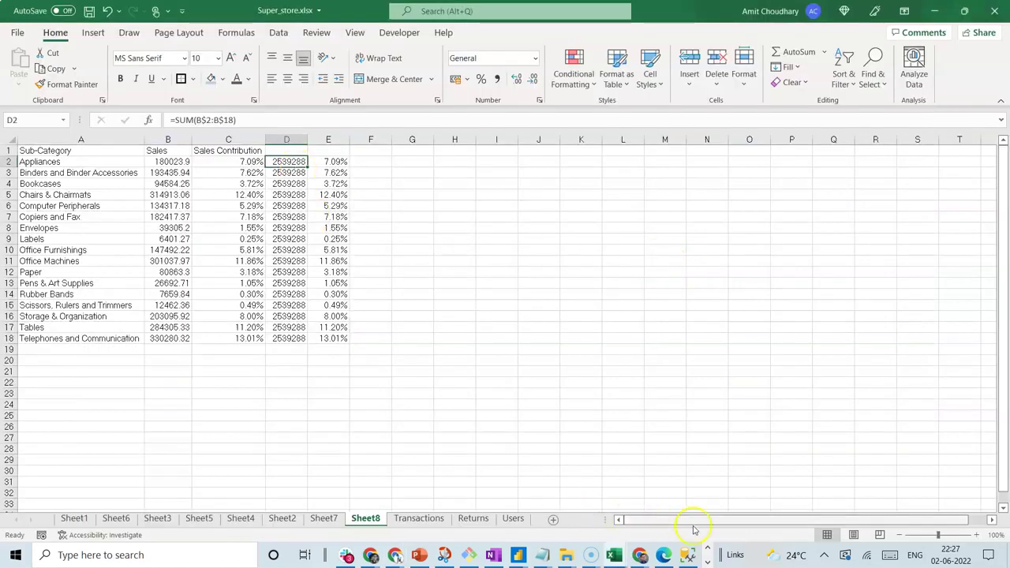
mouse_move(535, 554)
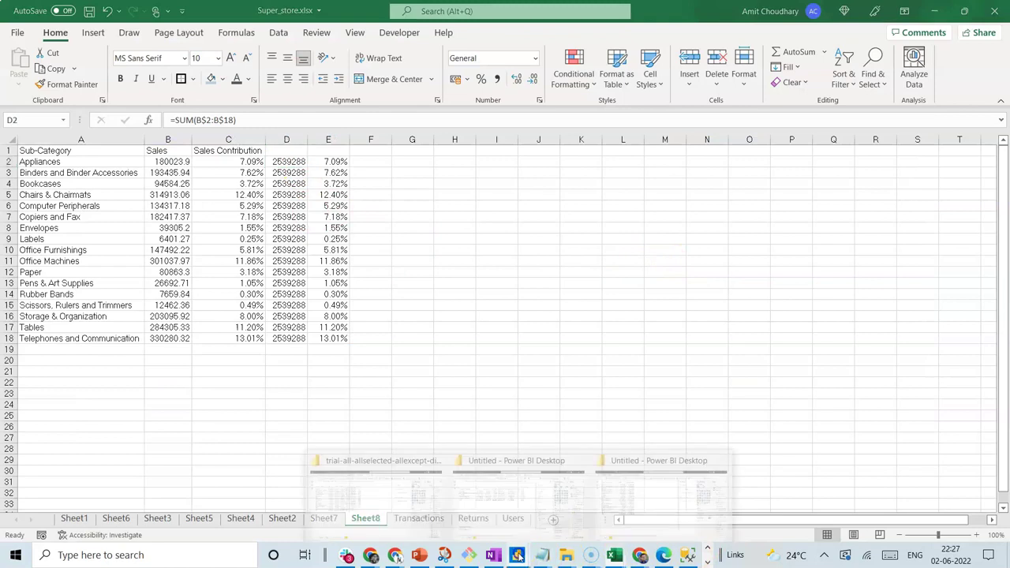
click(650, 515)
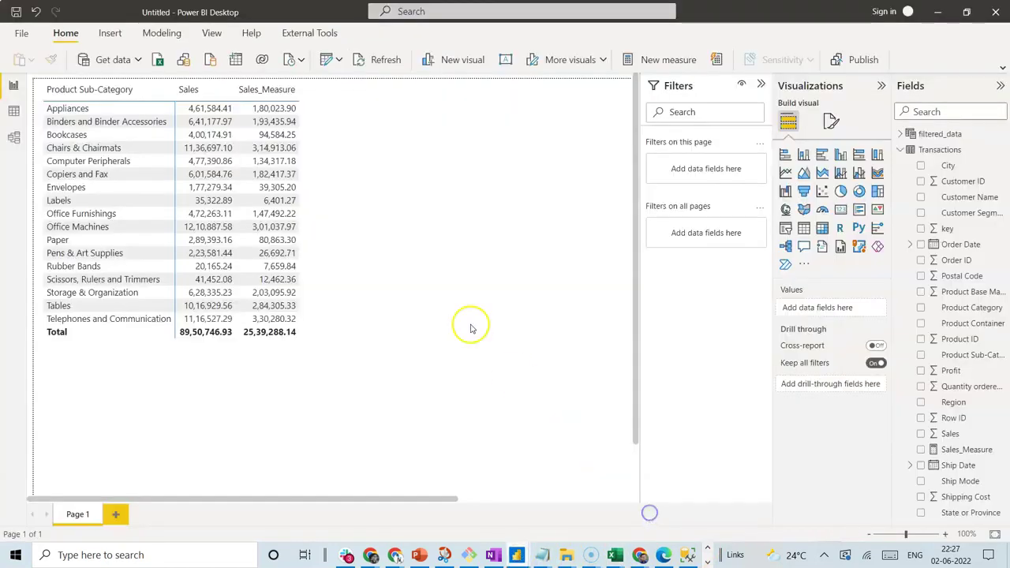
click(338, 212)
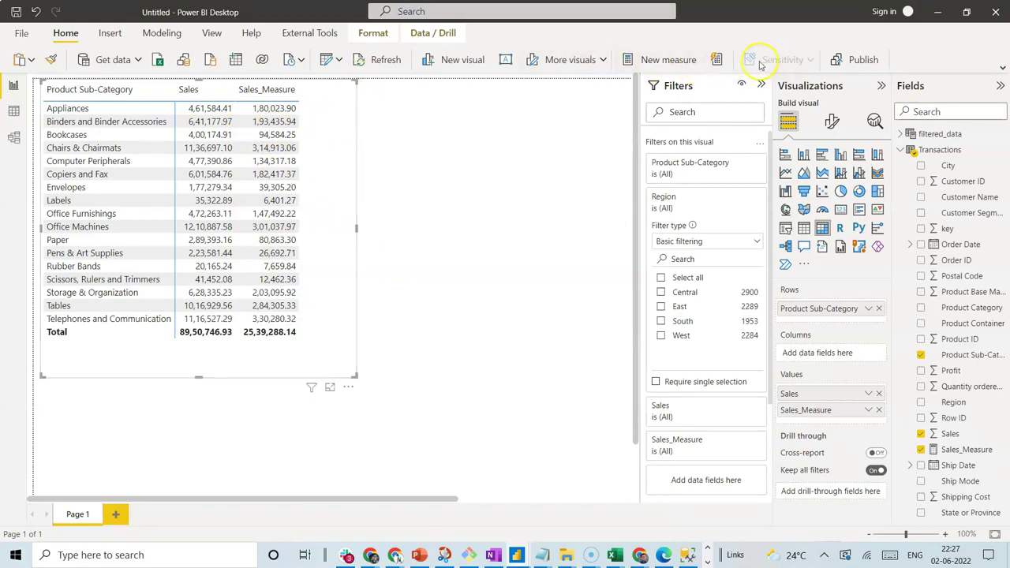
Step: Create a new measure named sales_total and begin its formula with CALCULATE
click(668, 61)
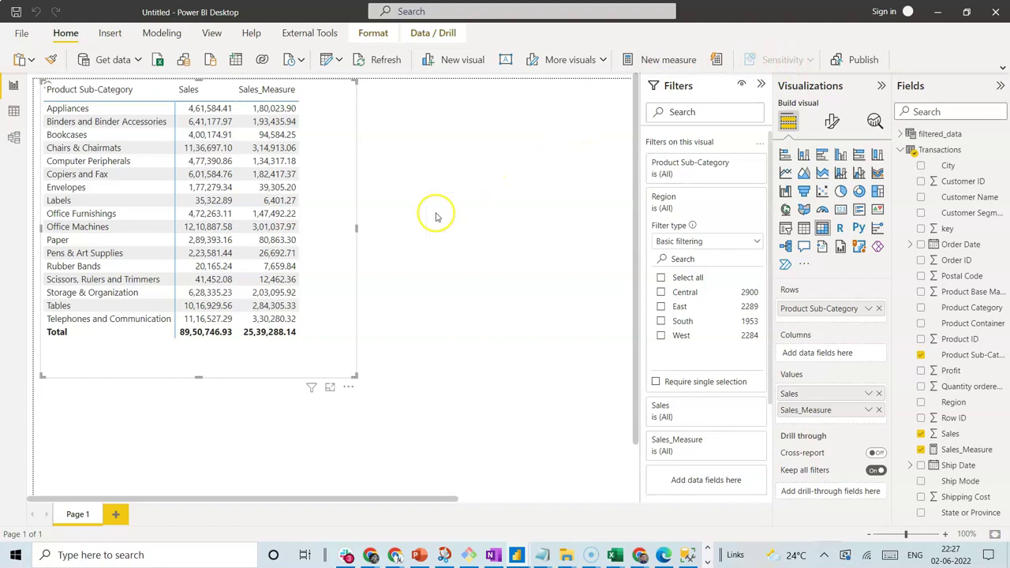
text(sales_tota)
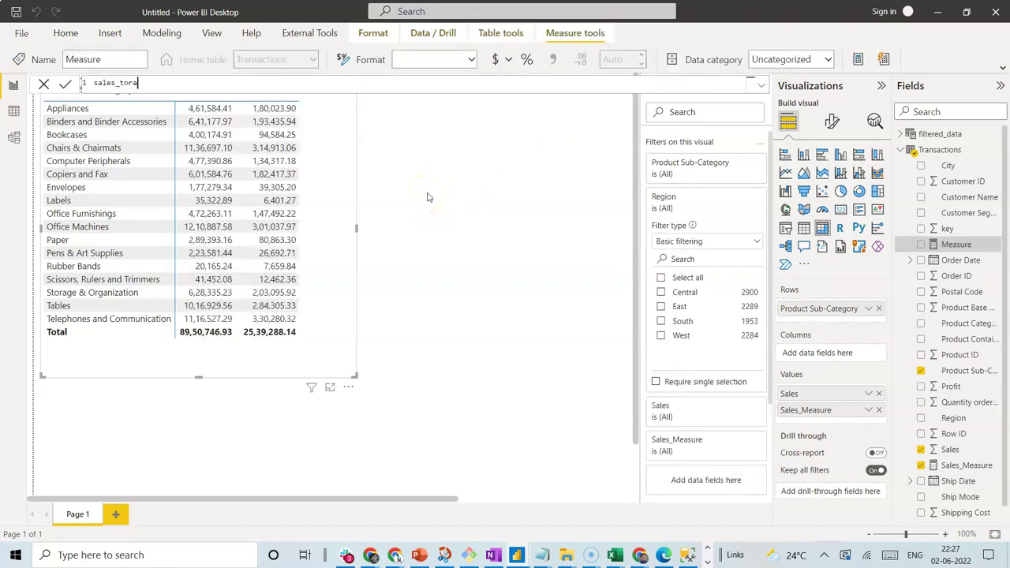
text(l = CALCULATE()
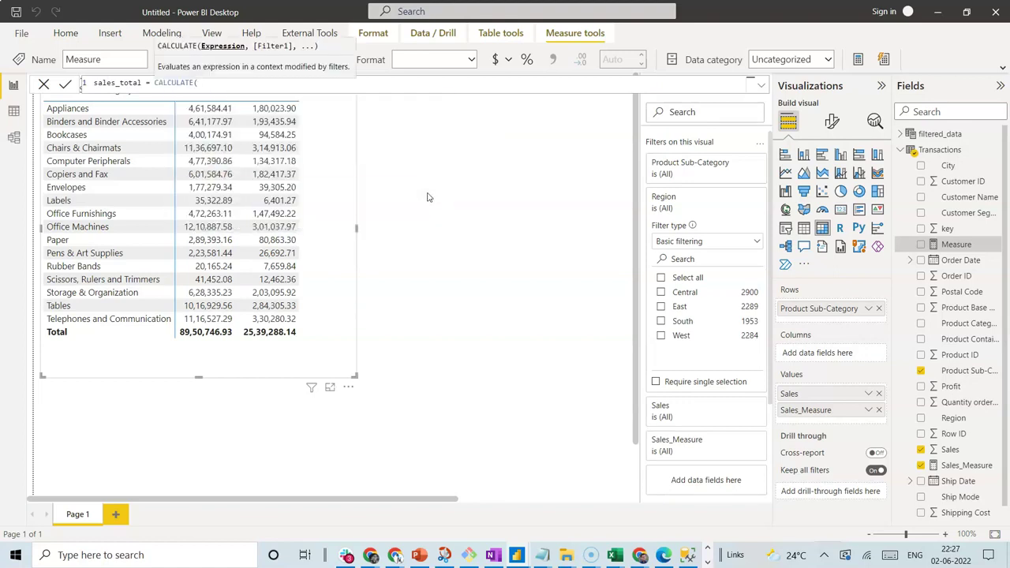
Step: Enter SUM of Transactions[Sales] as the expression inside CALCULATE in the sales_total formula
text(sum)
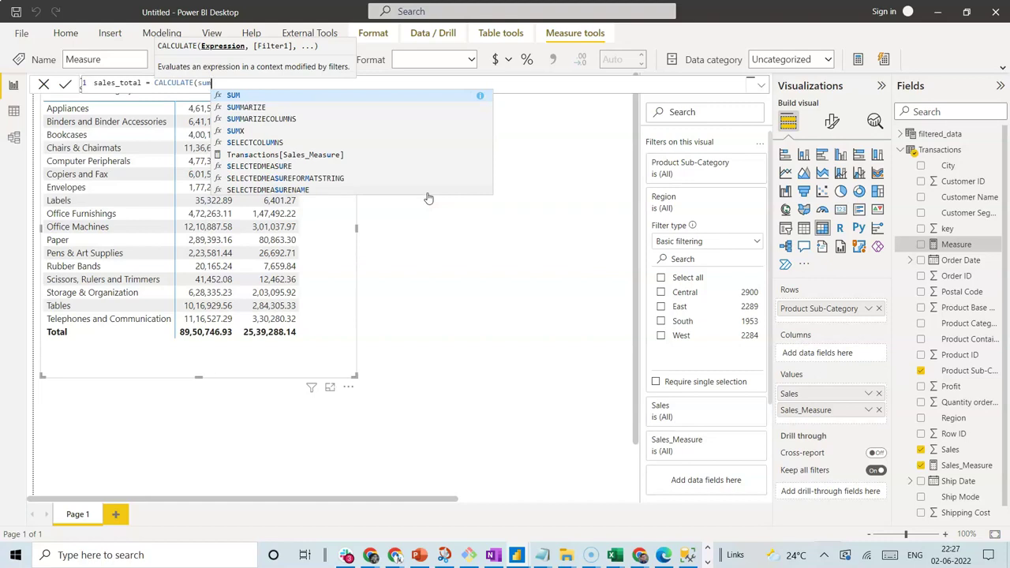
text((sales)
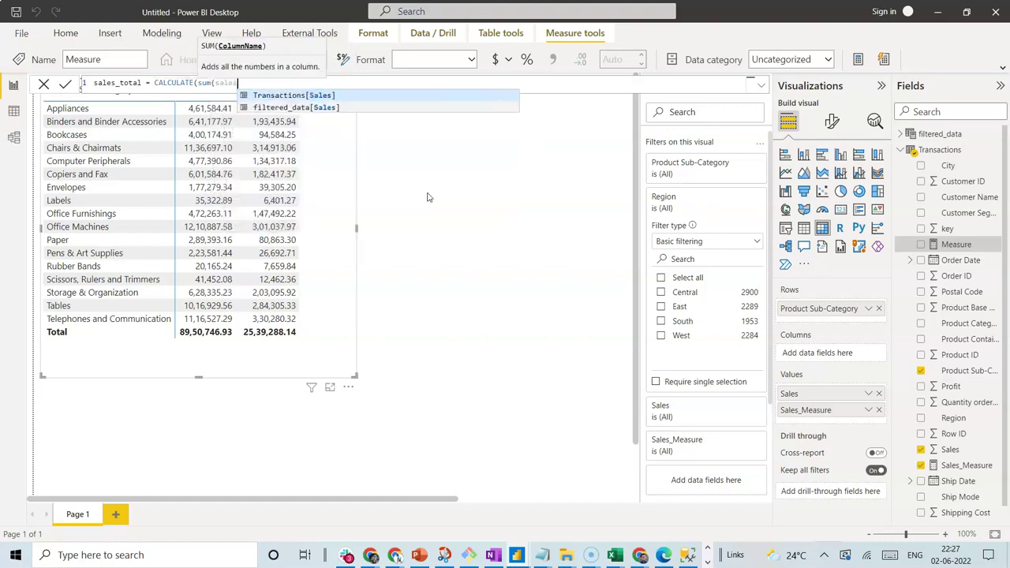
text())
key(BackSpace)
key(BackSpace)
key(BackSpace)
key(BackSpace)
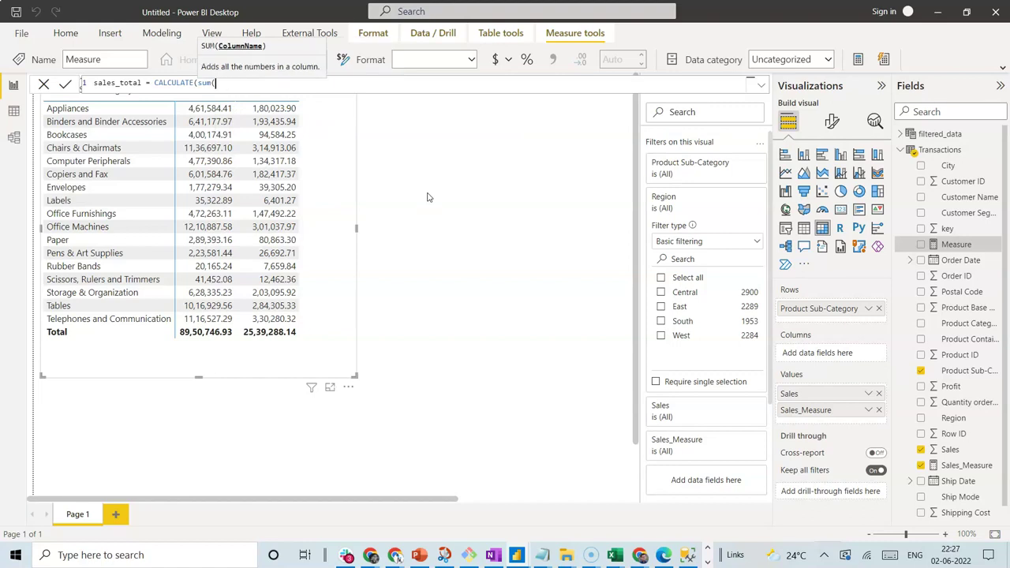
text(sal)
key(Up)
key(Tab)
text())
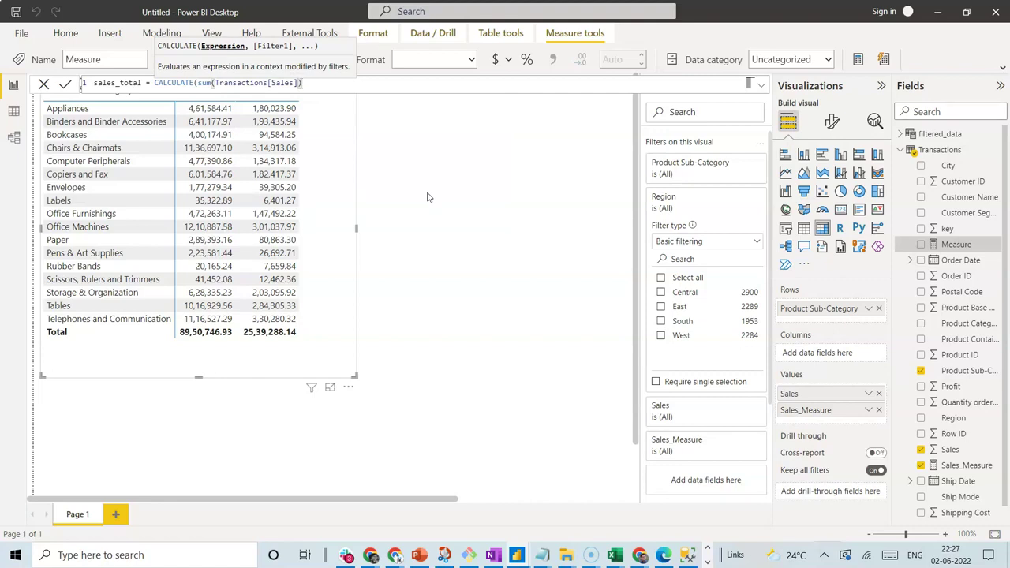
Step: Add ALL(Transactions[Product Sub-Category]) as the filter argument of sales_total and commit the measure
text(,)
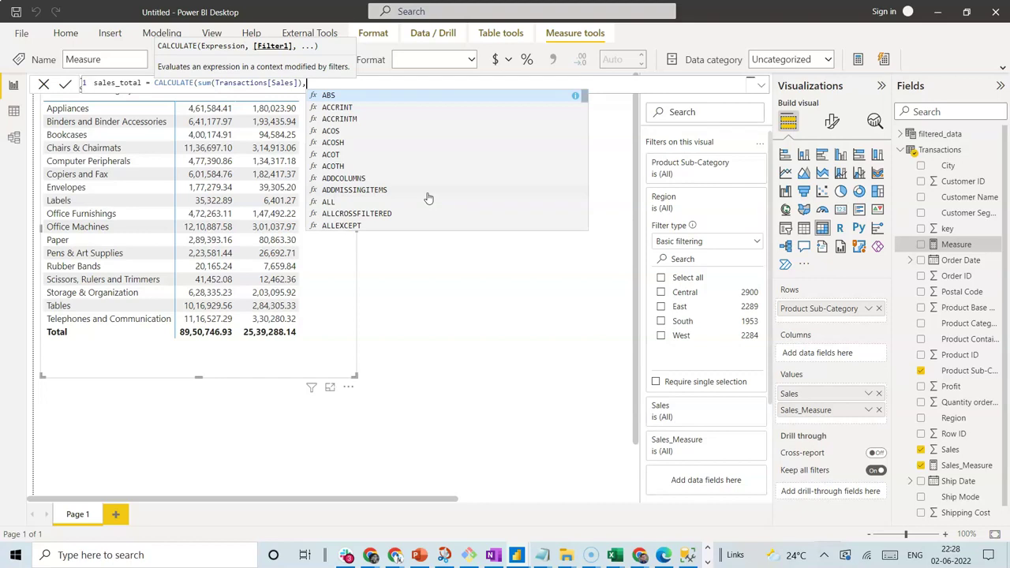
text(ALL()
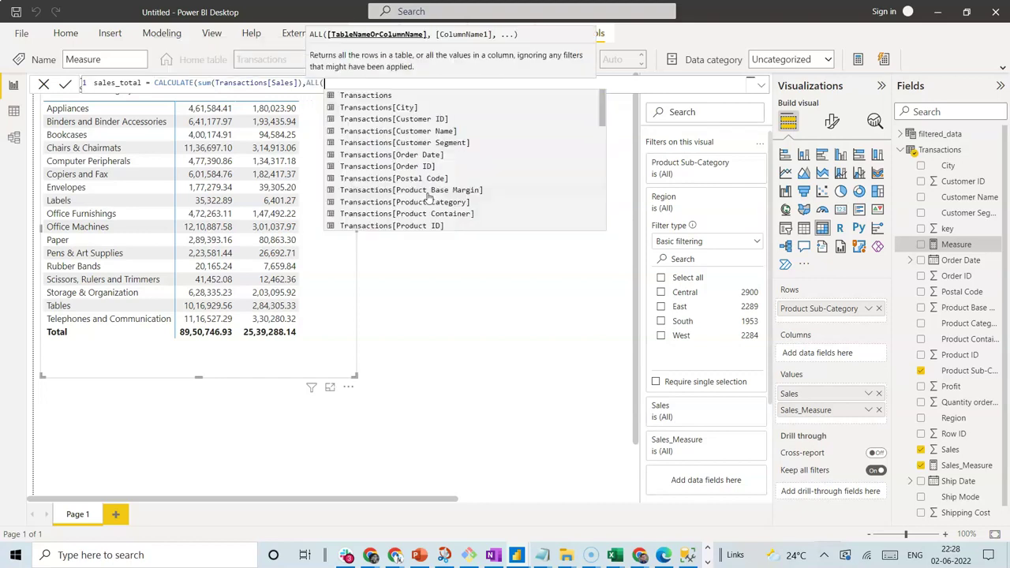
text(sub)
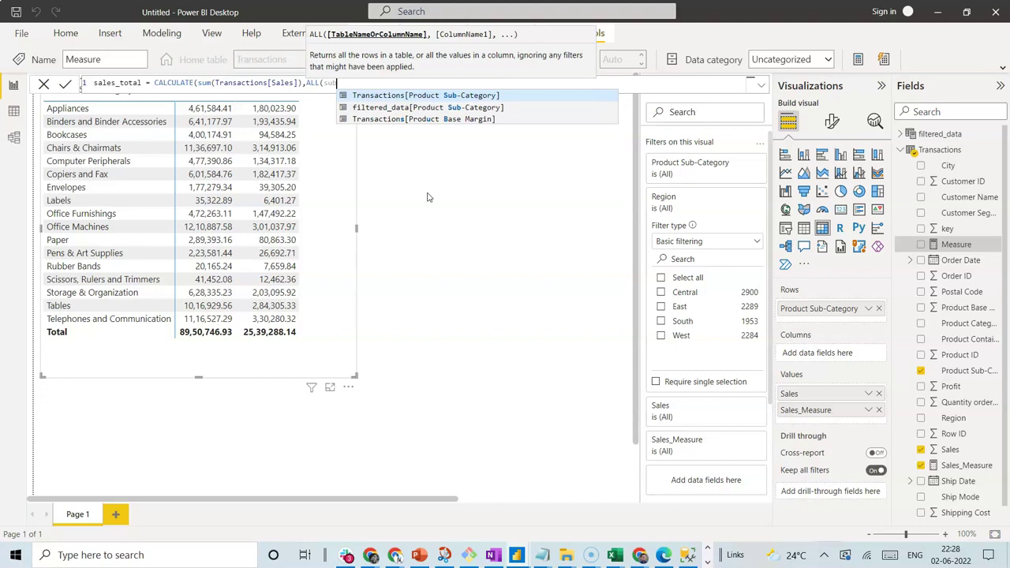
key(Tab)
text())
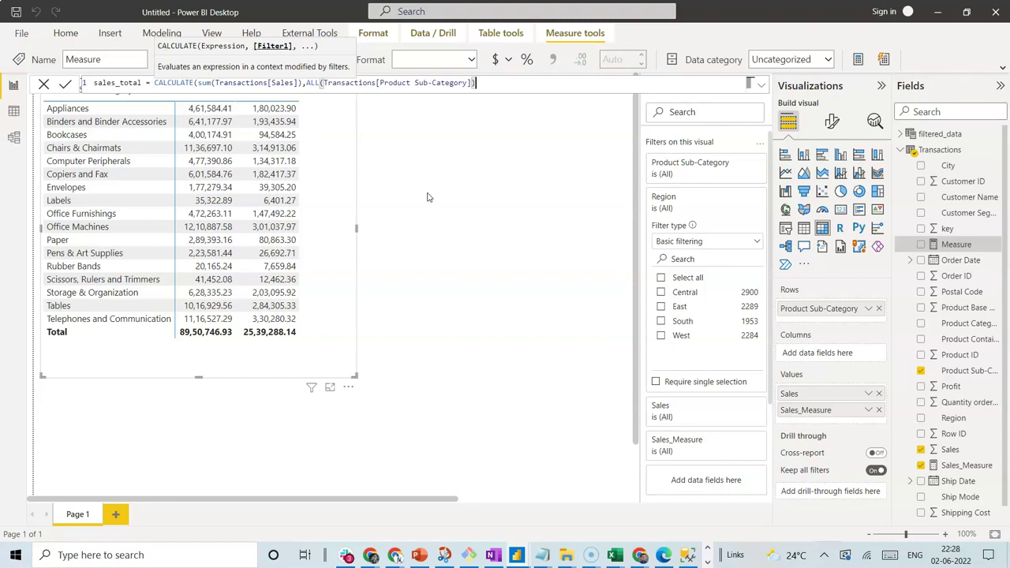
text())
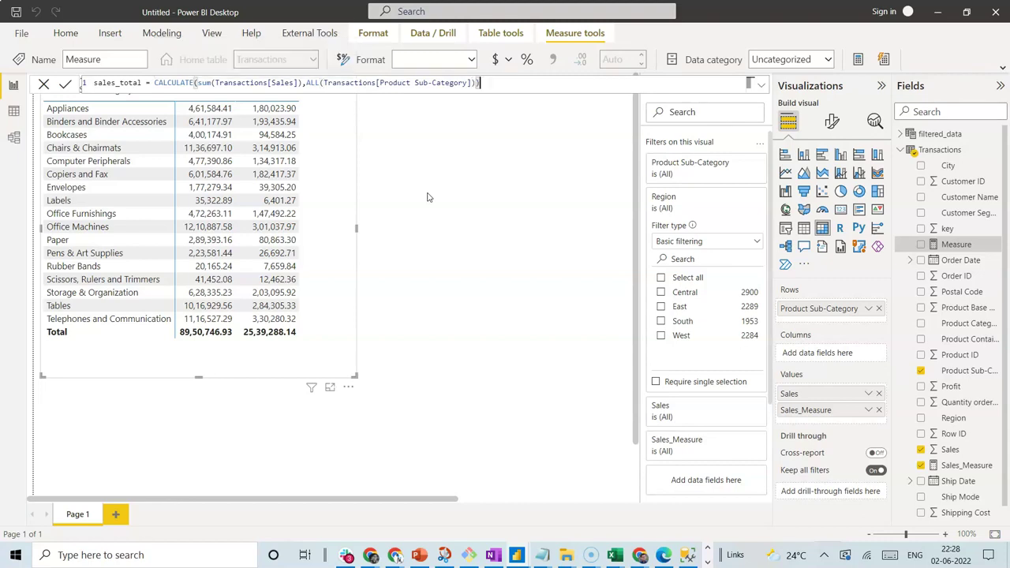
click(71, 91)
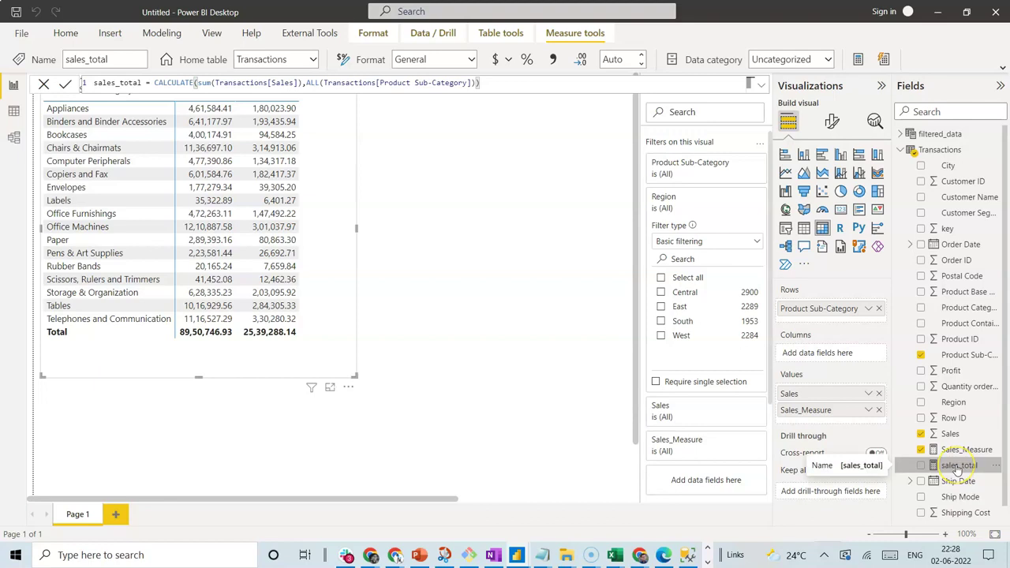
Step: Add the sales_total measure to the matrix values and widen the matrix to fit the new column
drag(959, 468, 813, 442)
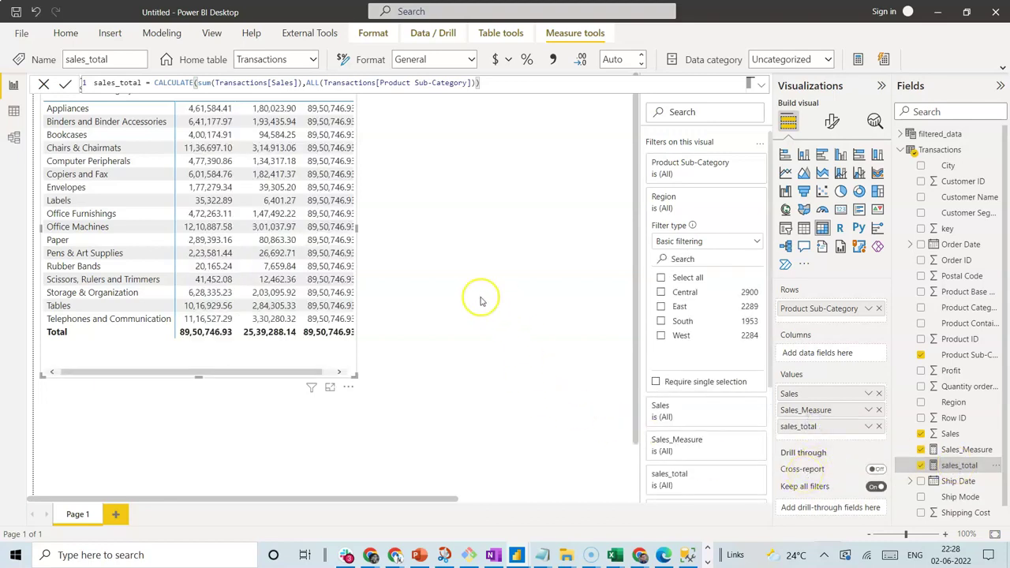
drag(357, 228, 402, 233)
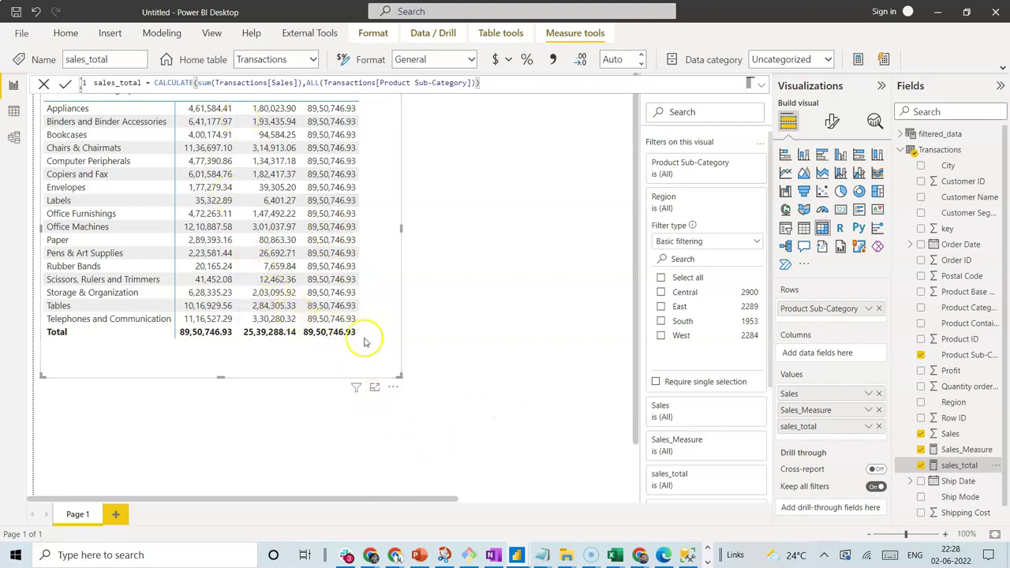
Step: Switch to the Super_store.xlsx workbook in Excel and set the Region filter of the Sheet7 pivot table to All
key(alt+Tab)
click(140, 216)
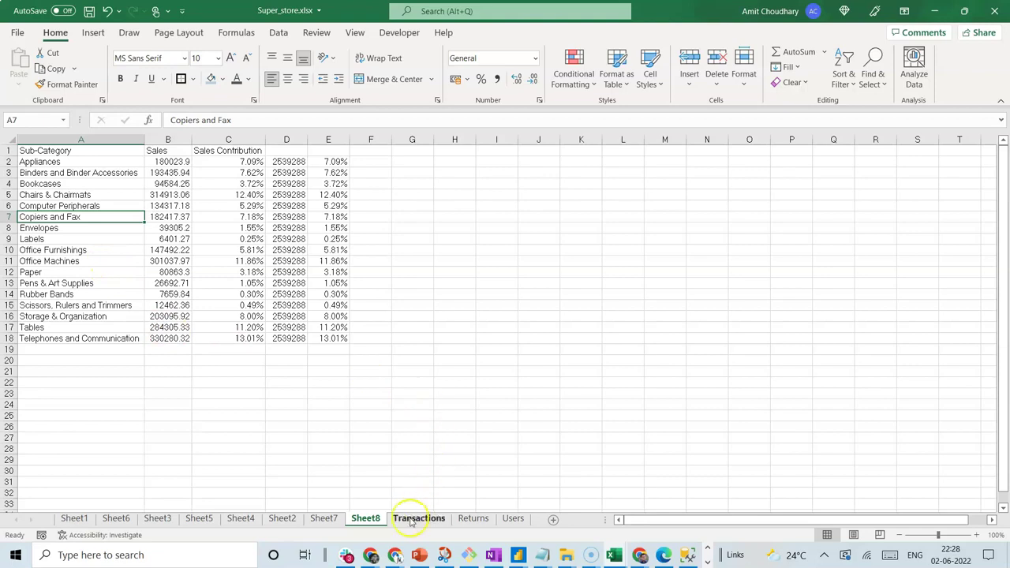
click(55, 284)
click(326, 519)
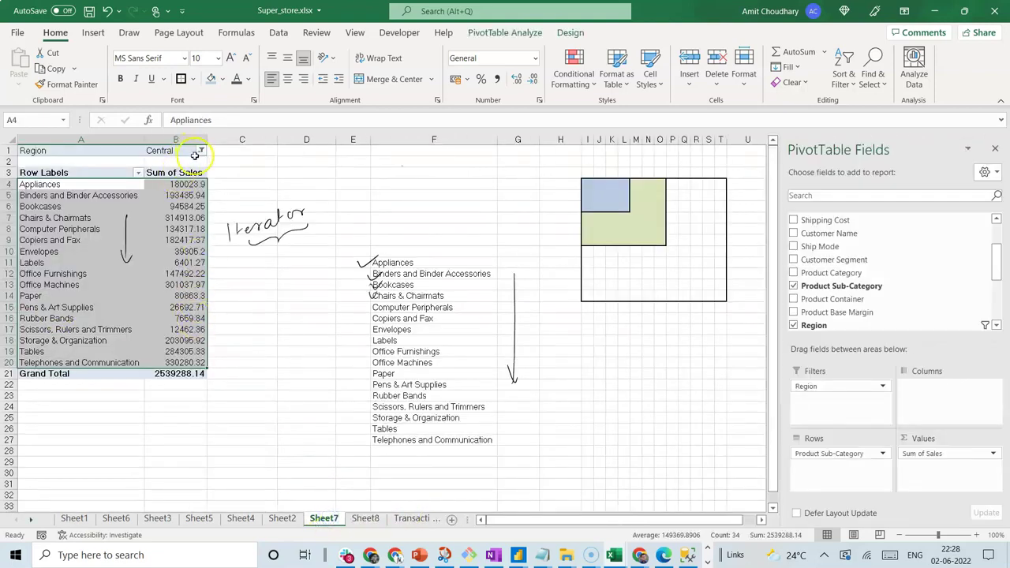
click(203, 150)
click(56, 297)
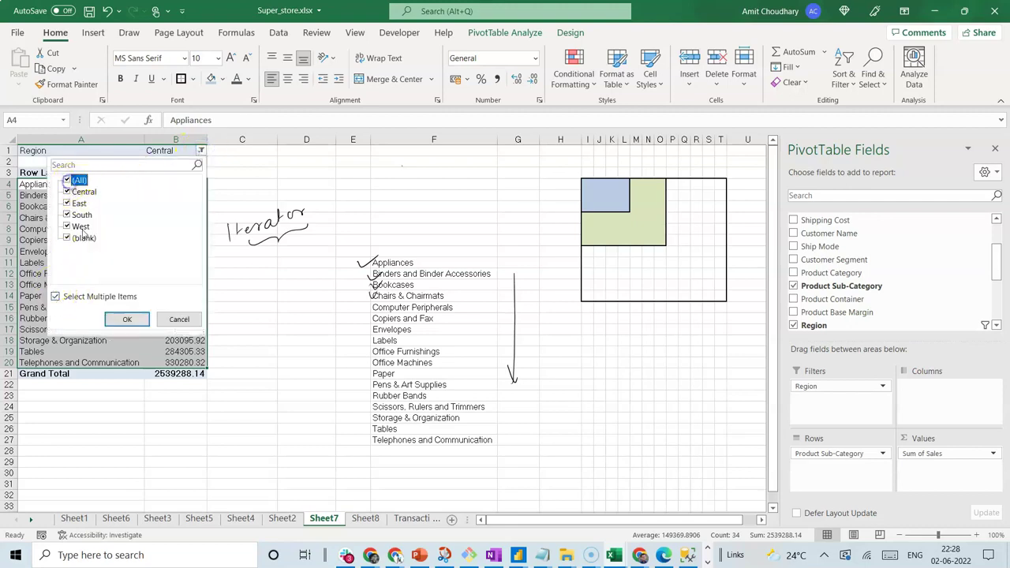
click(127, 319)
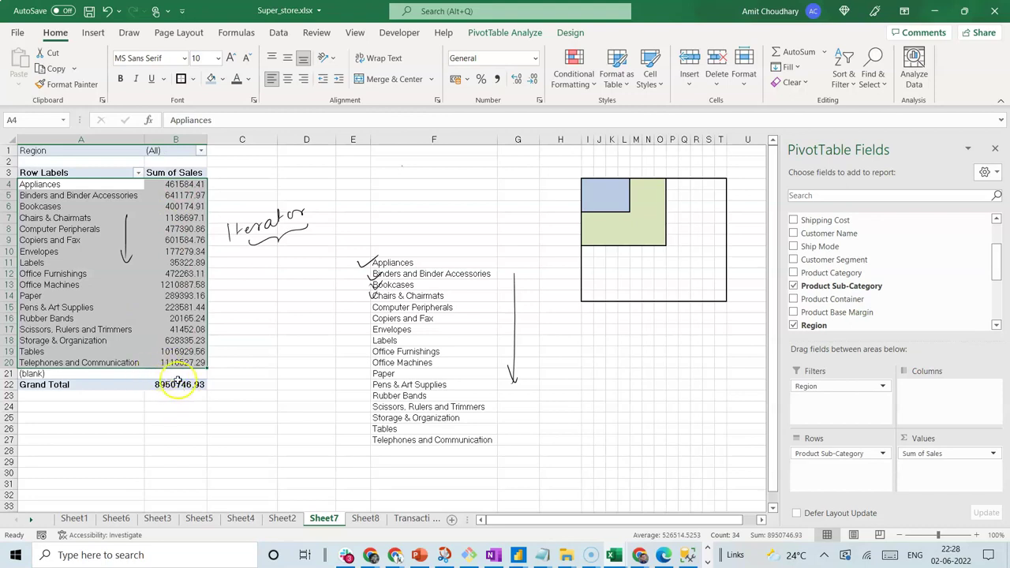
Step: Switch back to the Power BI Desktop report and create a measure named Sales_Measure_Central, starting its formula with CALCULATE
key(alt+Tab)
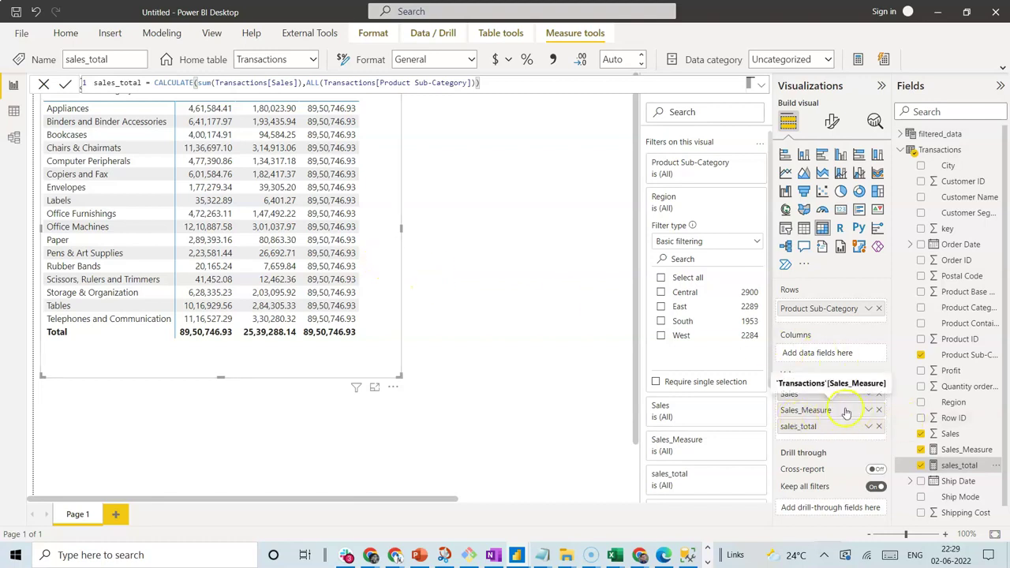
click(963, 449)
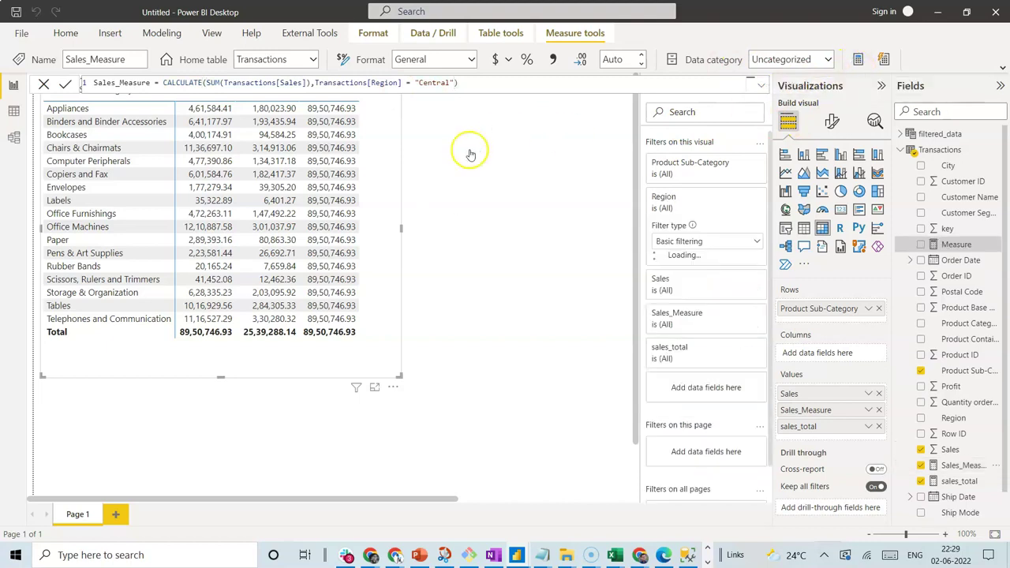
text(Sa)
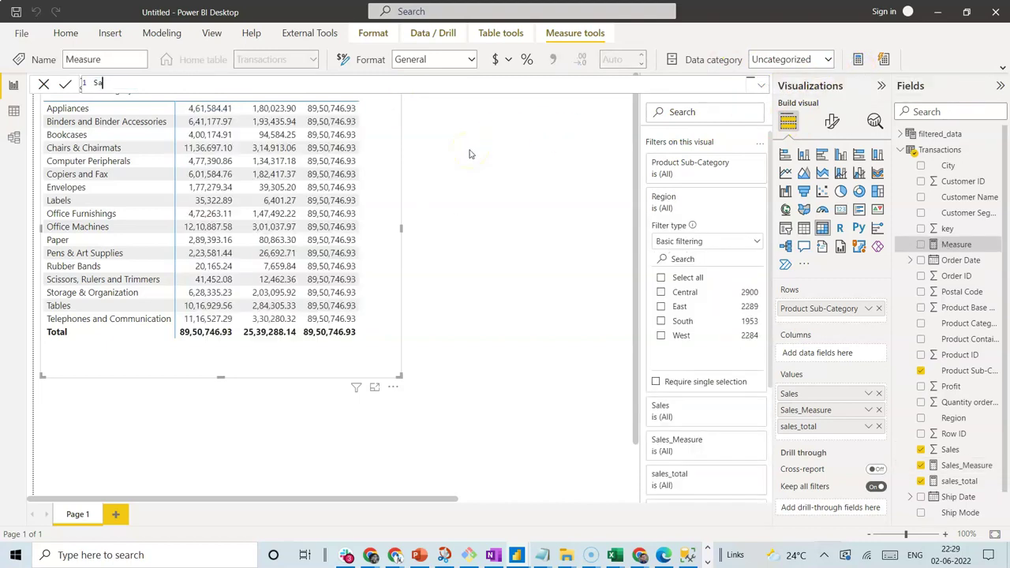
text(les_Measure_Central = CALCULATE()
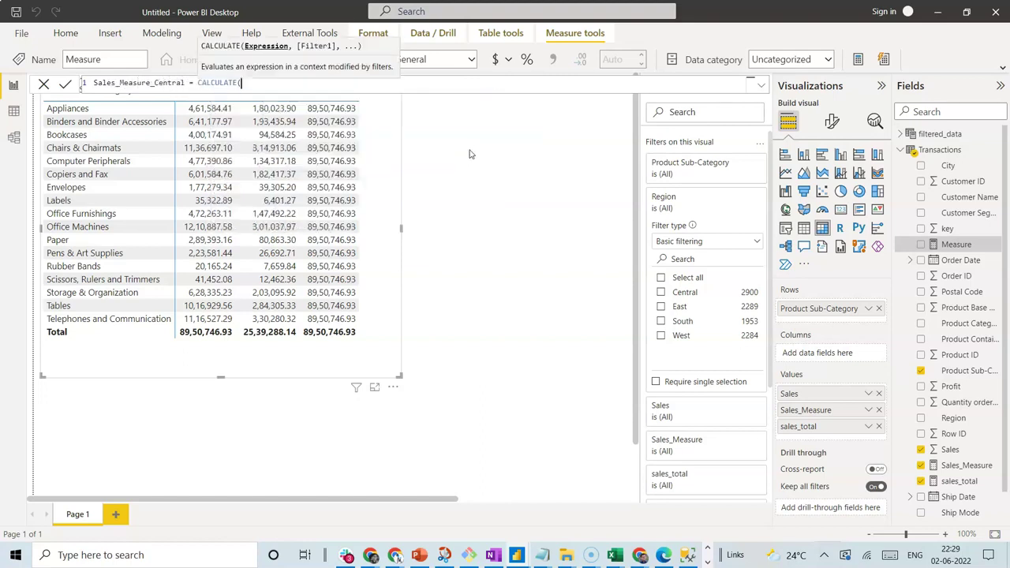
key(BackSpace)
key(BackSpace)
key(BackSpace)
key(BackSpace)
key(BackSpace)
key(BackSpace)
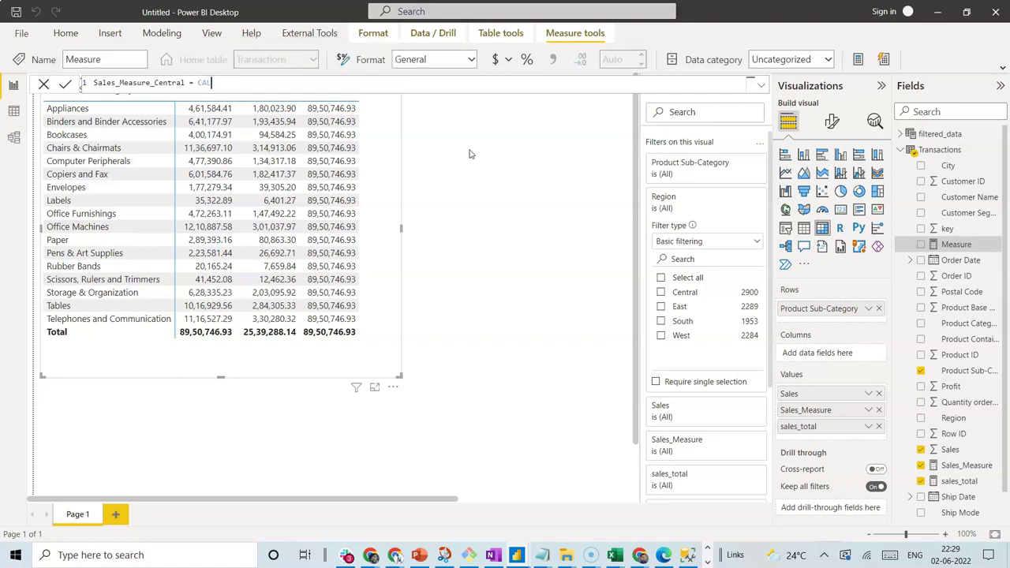
text(ca)
key(Tab)
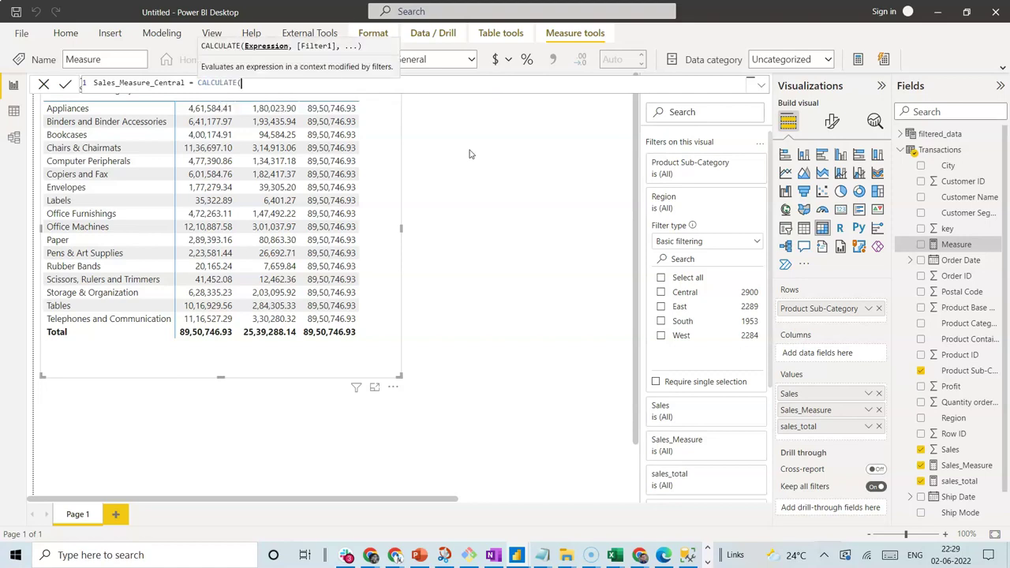
Step: Complete the Sales_Measure_Central formula with SUM(Transactions[Sales]) and the filter Transactions[Region] = "Central", and commit it
text(SUM(sal)
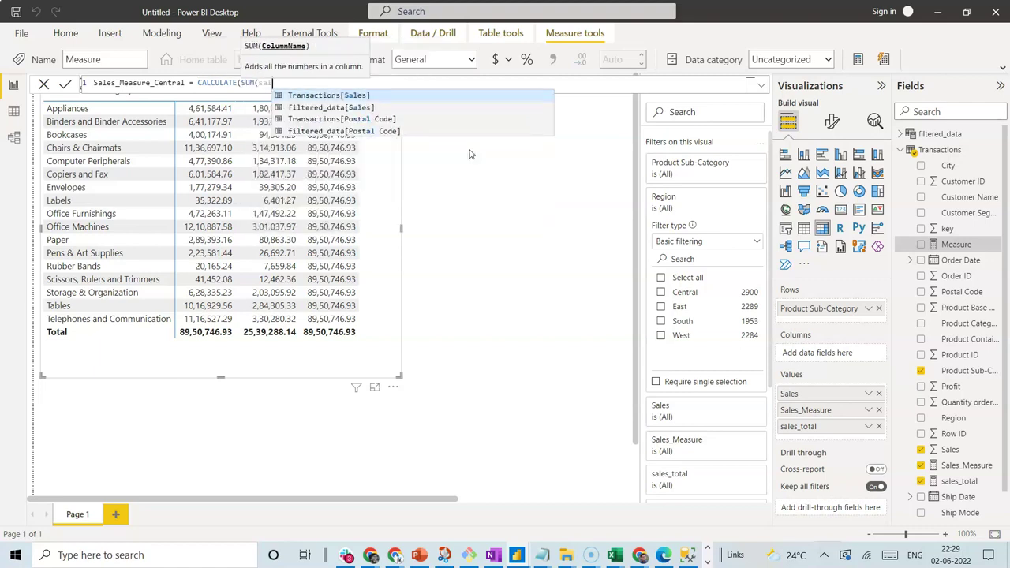
key(Tab)
text(,)
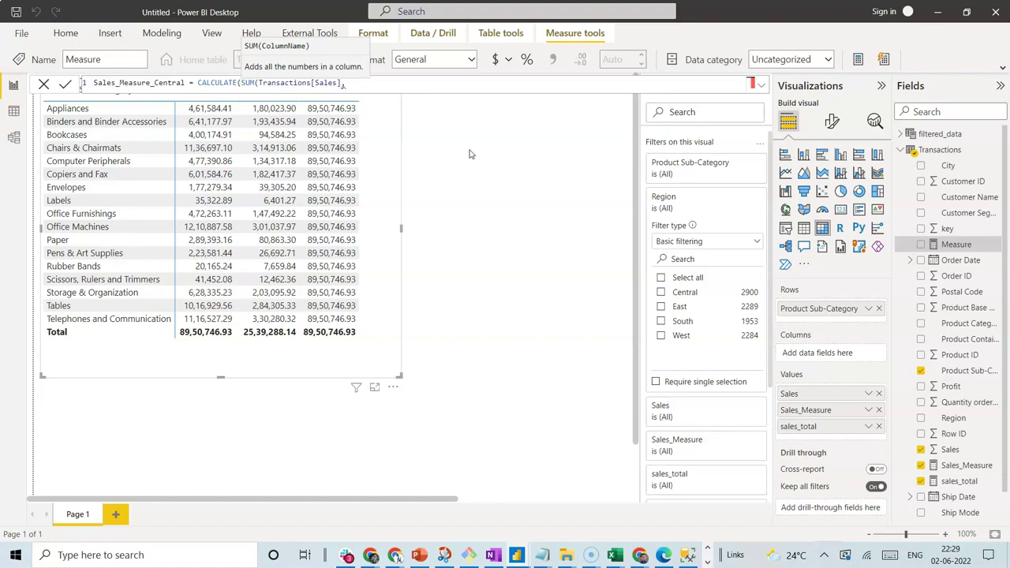
text(regio)
key(BackSpace)
text(),regi)
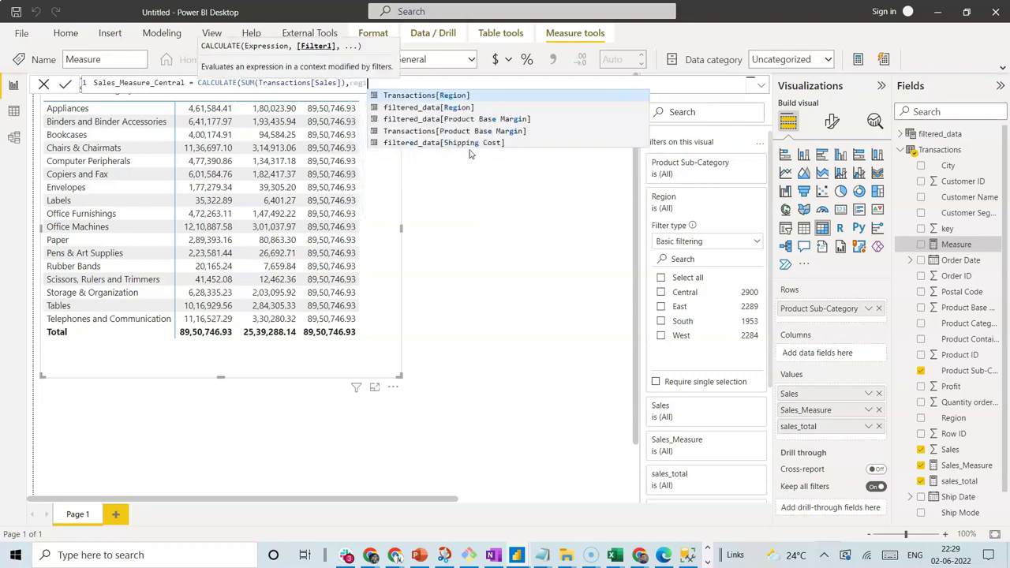
key(Tab)
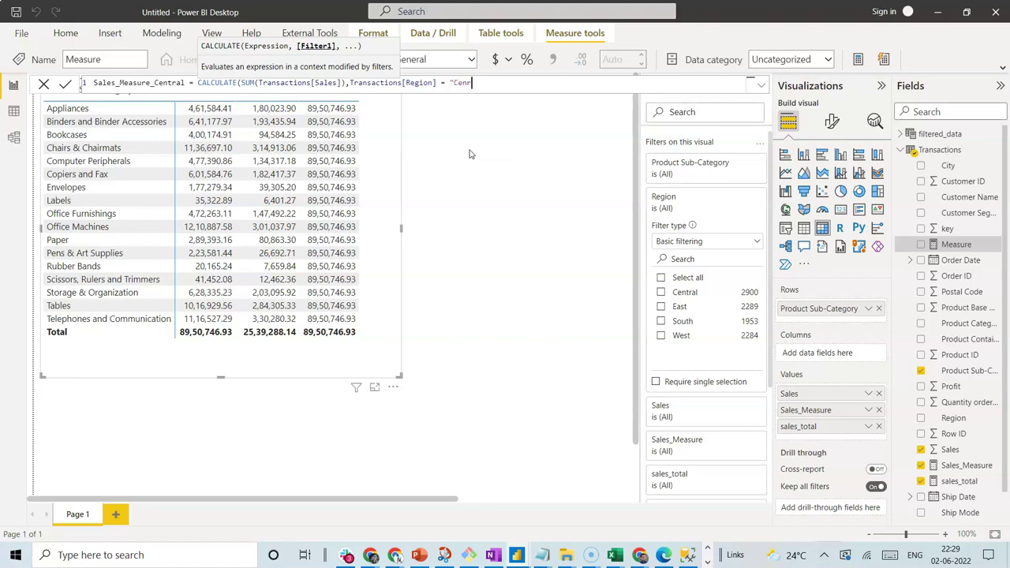
text(= "Central"))
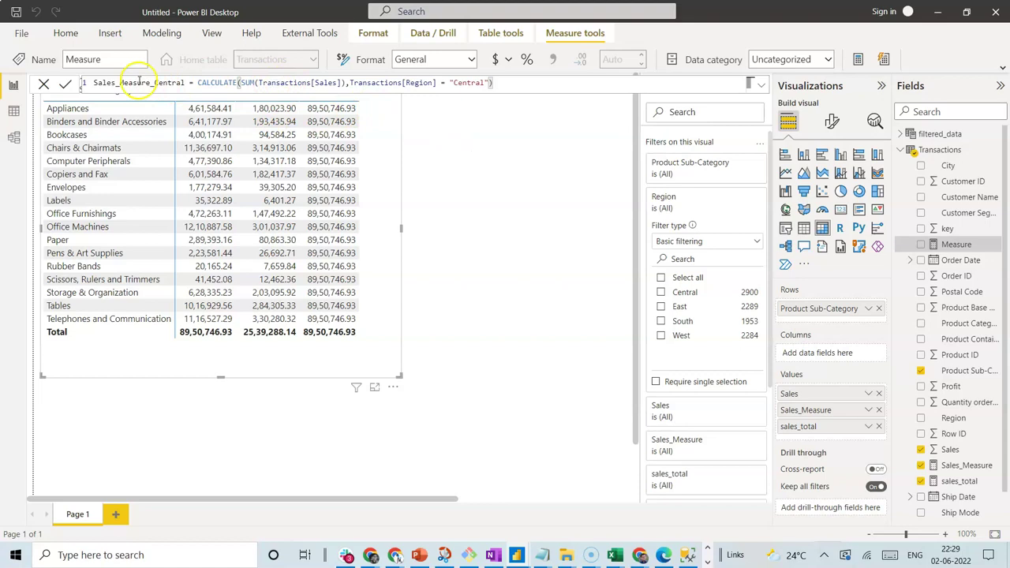
click(503, 193)
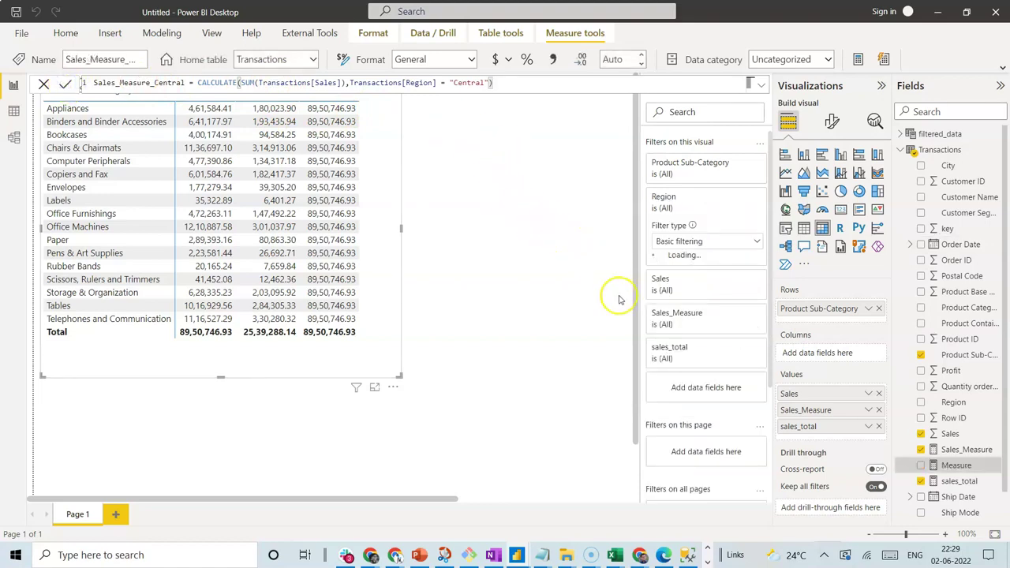
Step: Reduce the Sales_Measure formula to SUM(Transactions[Sales]) by removing CALCULATE and the Central region filter
click(965, 449)
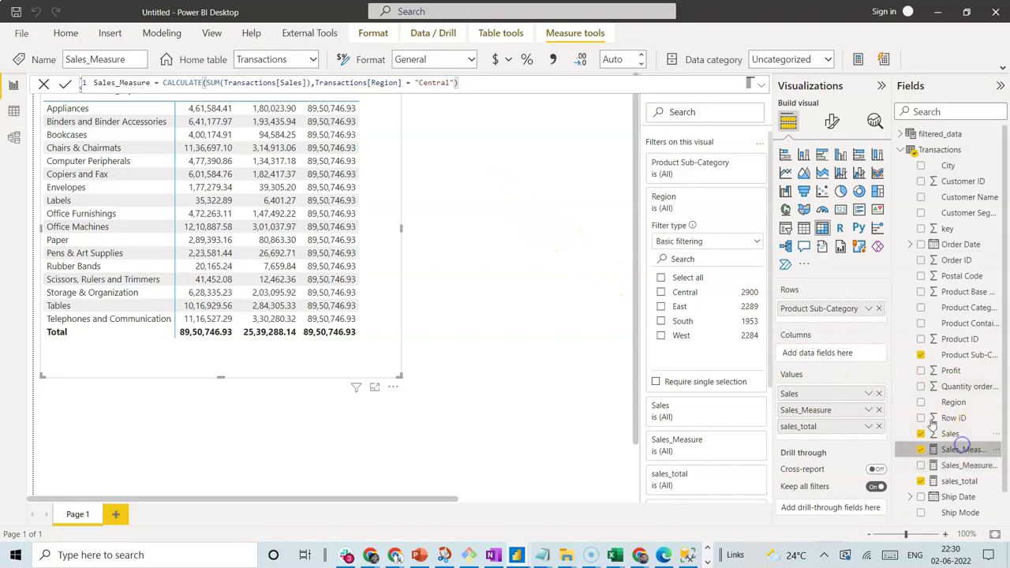
drag(203, 82, 161, 83)
key(Delete)
key(Delete)
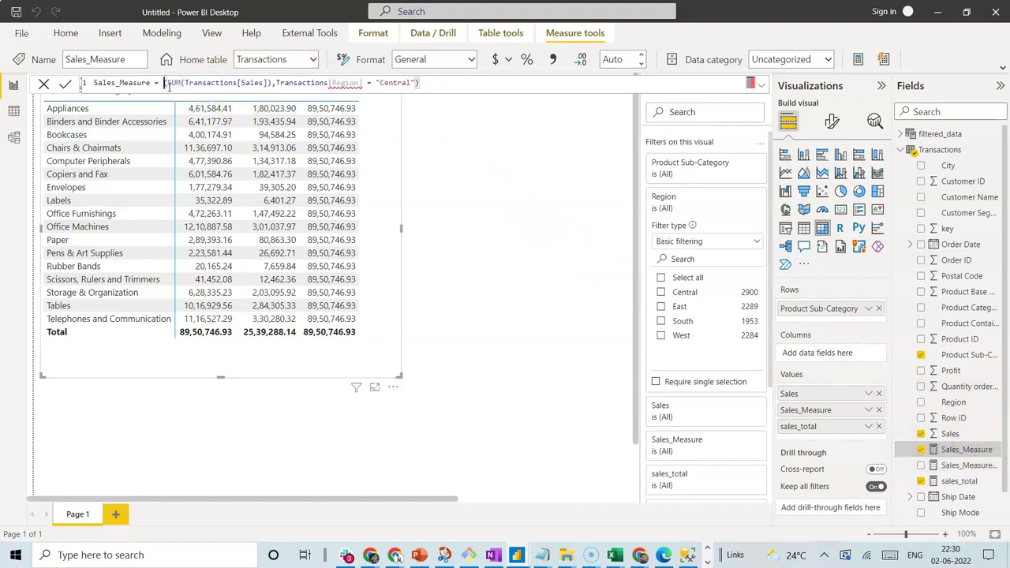
drag(268, 82, 568, 92)
key(Delete)
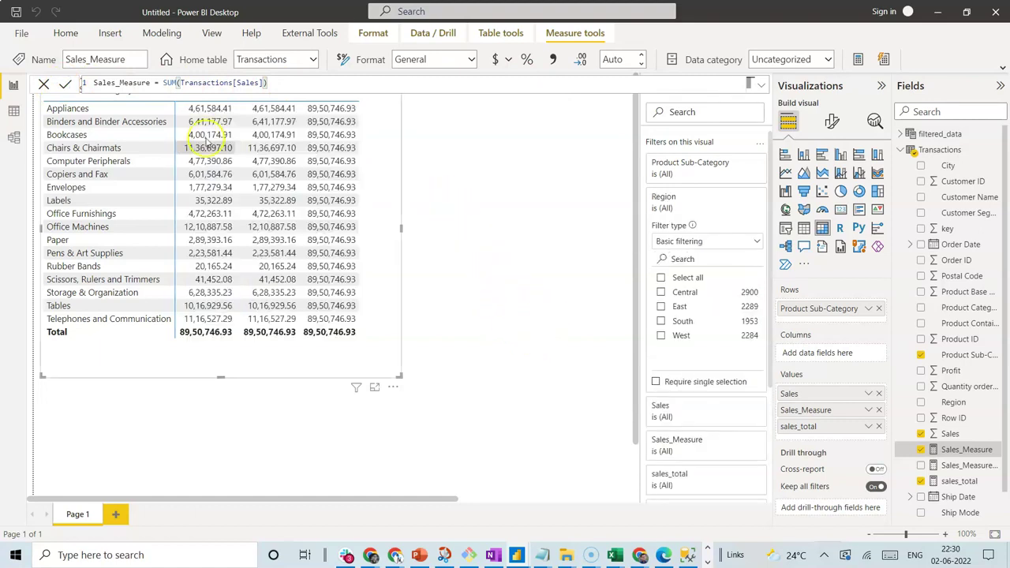
Step: In the Sales_Measure_Central formula, replace SUM(Transactions[Sales]) with the measure Transactions[Sales_Measure], keeping the Central region filter
click(965, 466)
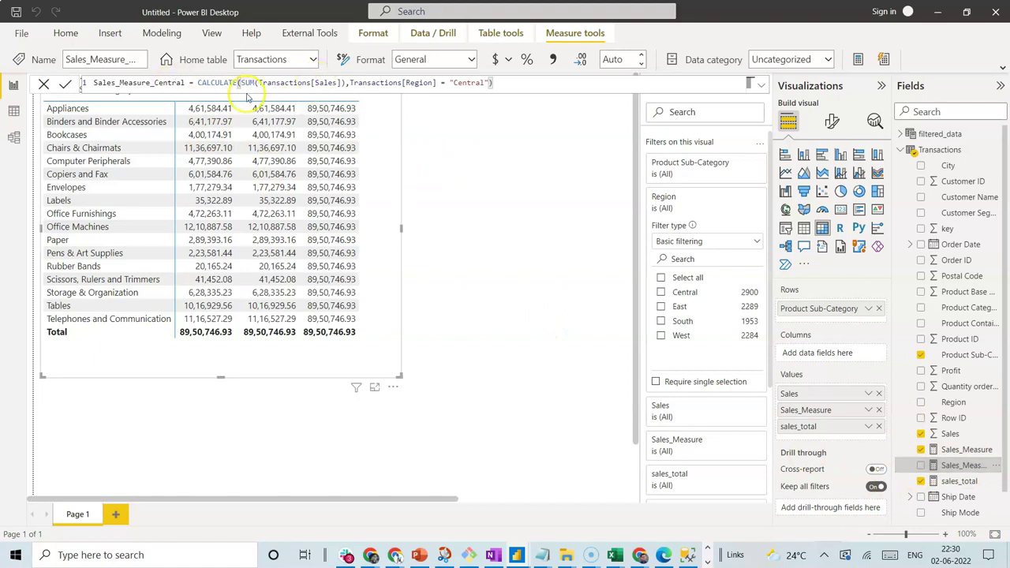
drag(241, 82, 342, 85)
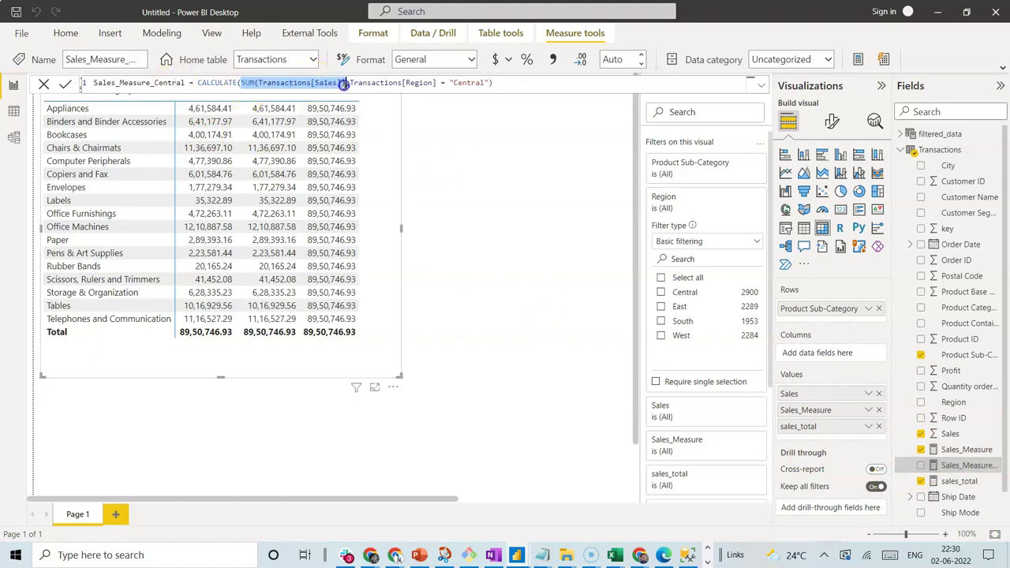
key(BackSpace)
key(Delete)
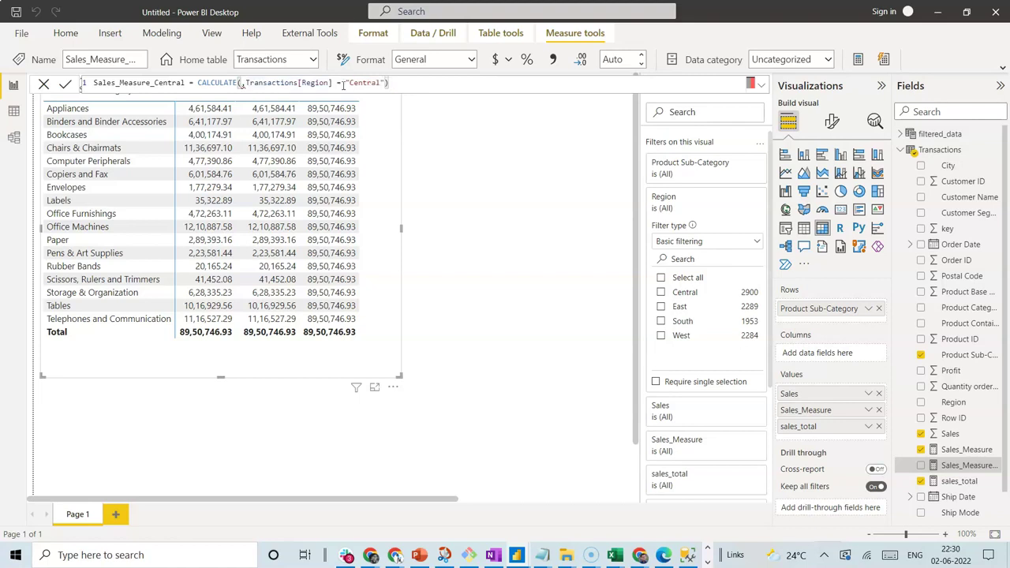
text(sale)
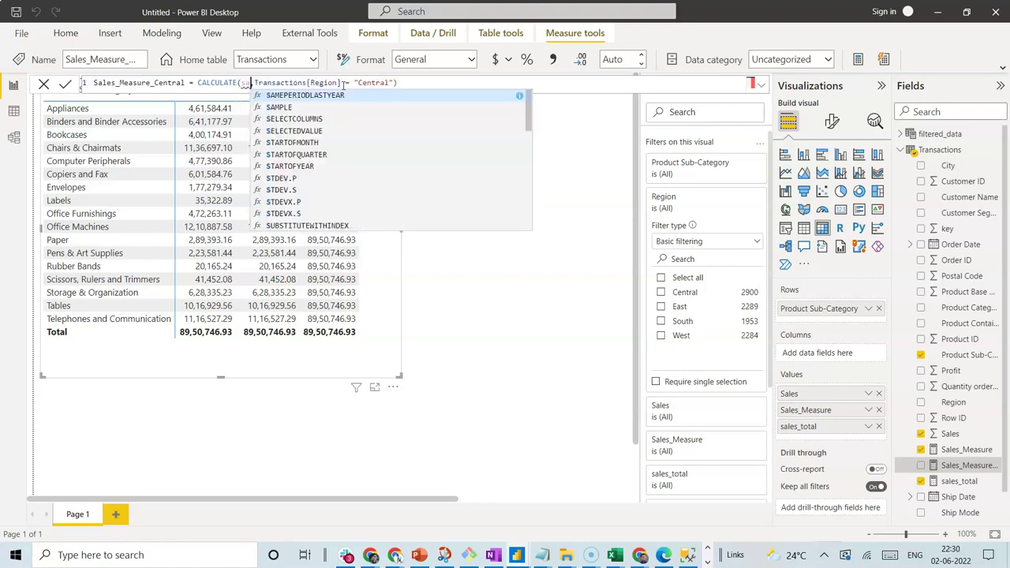
text(s)
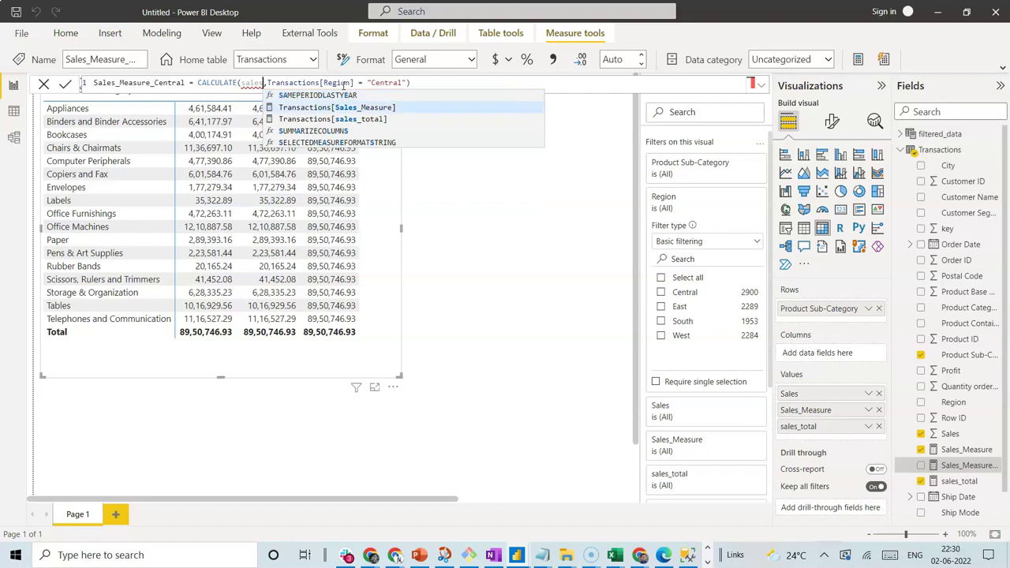
key(Tab)
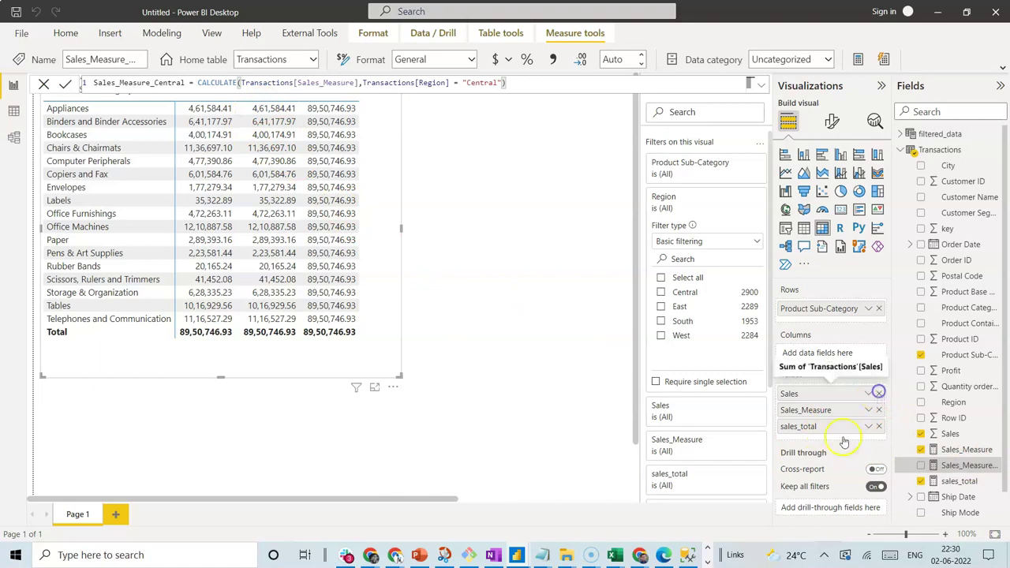
Step: Remove Sales from the matrix values and add Sales_Measure_Central between Sales_Measure and sales_total
click(878, 394)
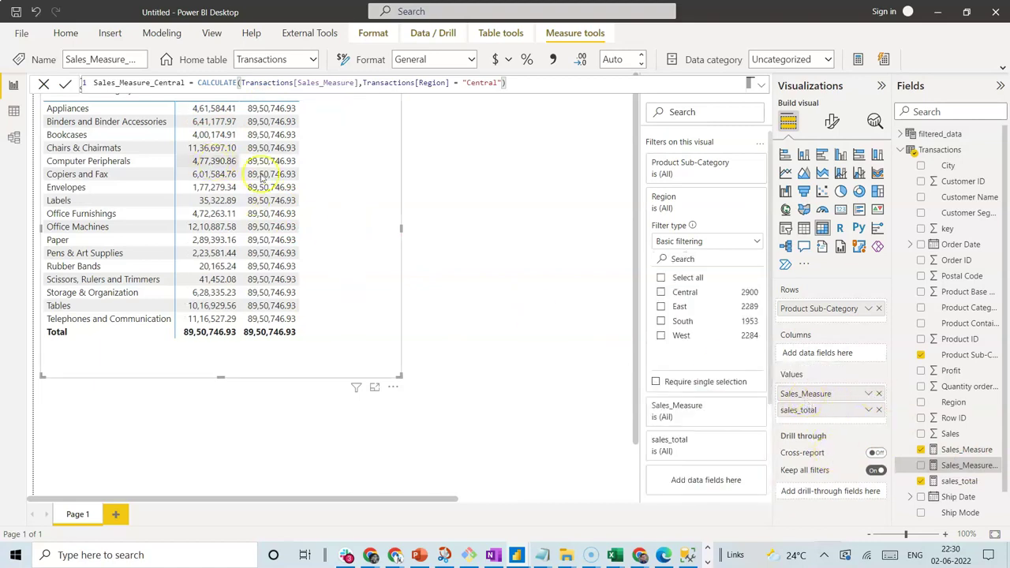
drag(950, 472, 829, 406)
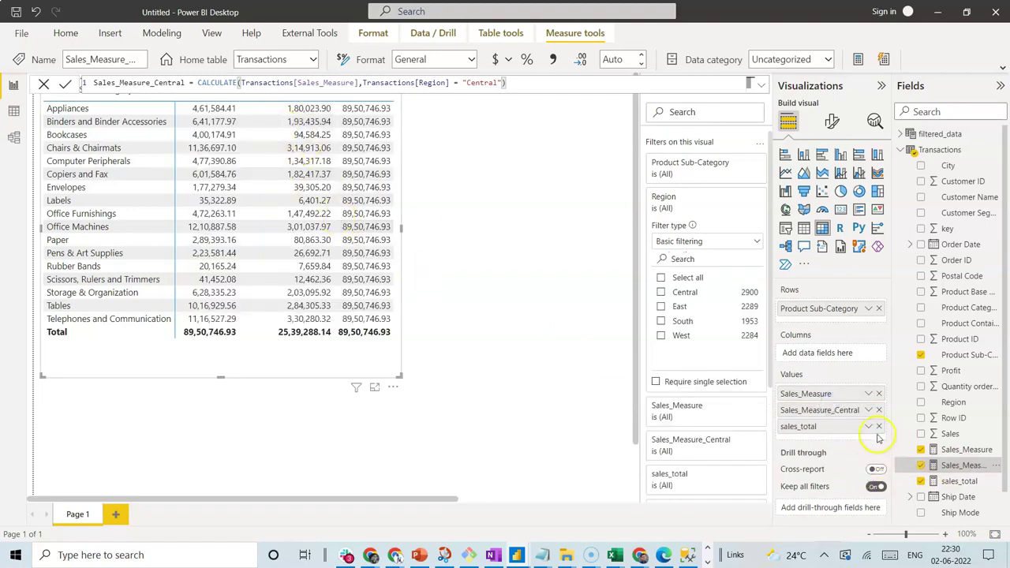
Step: In the sales_total formula, replace sum(Transactions[Sales]) with Transactions[Sales_Measure], commit the change and close the formula editor
click(962, 481)
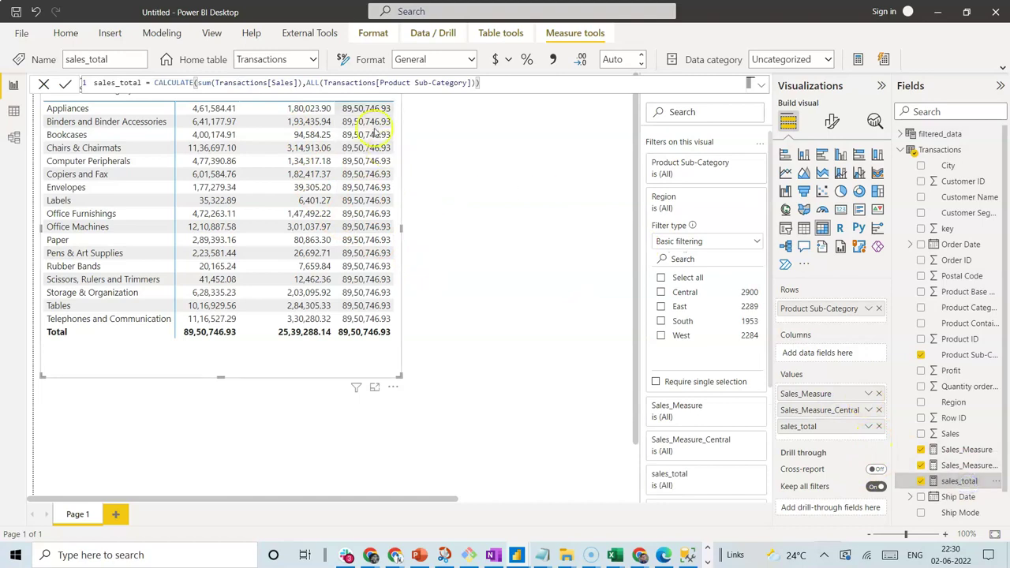
click(301, 82)
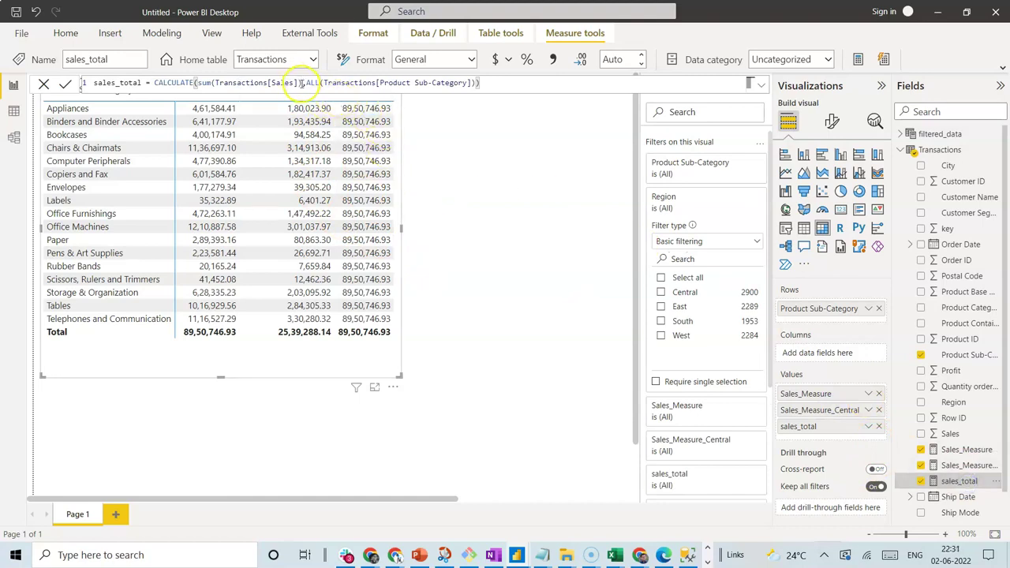
key(BackSpace)
key(BackSpace)
key(BackSpace)
key(BackSpace)
key(BackSpace)
key(BackSpace)
key(BackSpace)
key(BackSpace)
key(BackSpace)
key(BackSpace)
key(BackSpace)
key(BackSpace)
key(BackSpace)
key(BackSpace)
key(BackSpace)
key(BackSpace)
key(BackSpace)
key(BackSpace)
key(BackSpace)
key(BackSpace)
text(a)
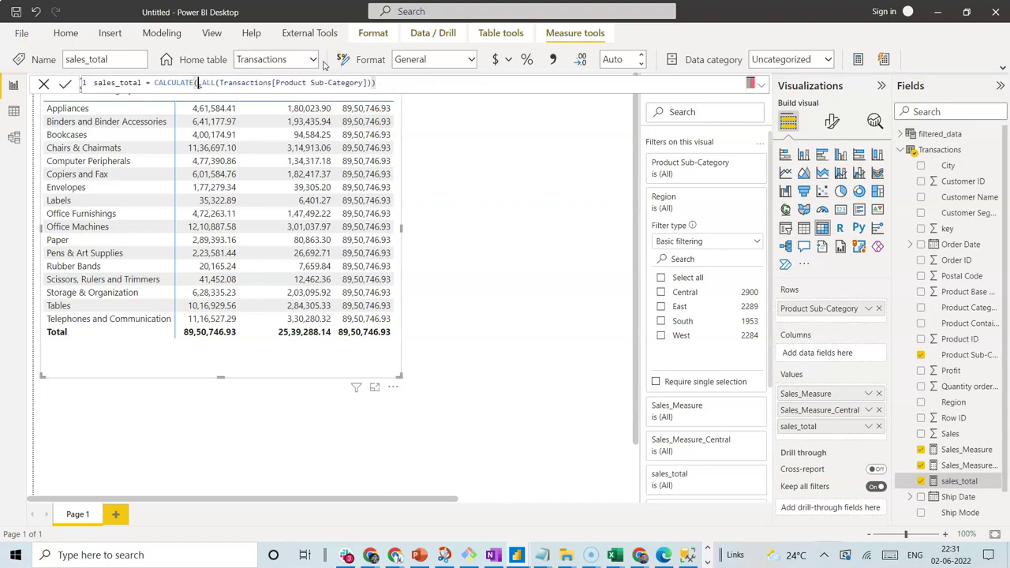
text(le)
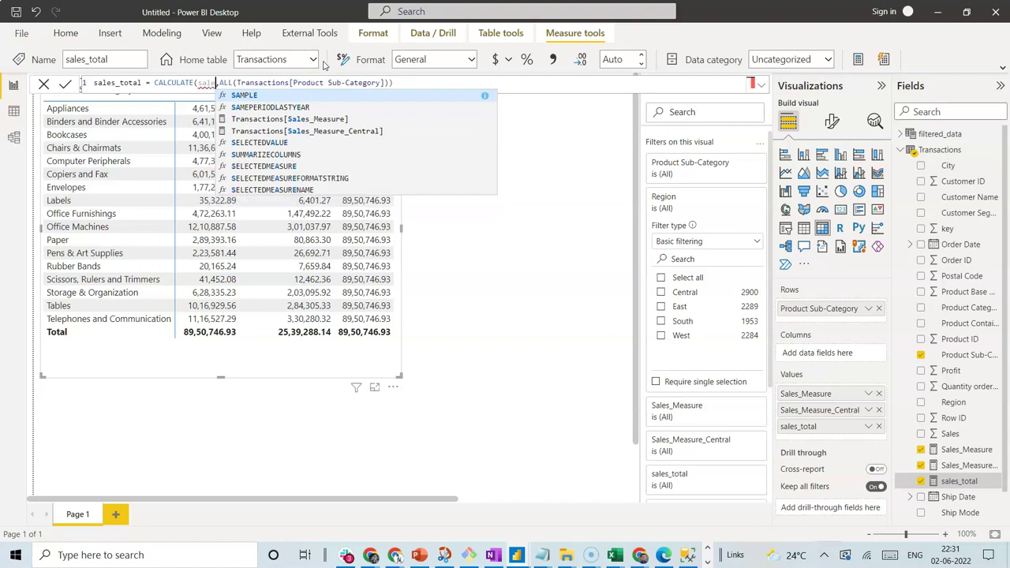
key(Down)
key(Down)
key(Tab)
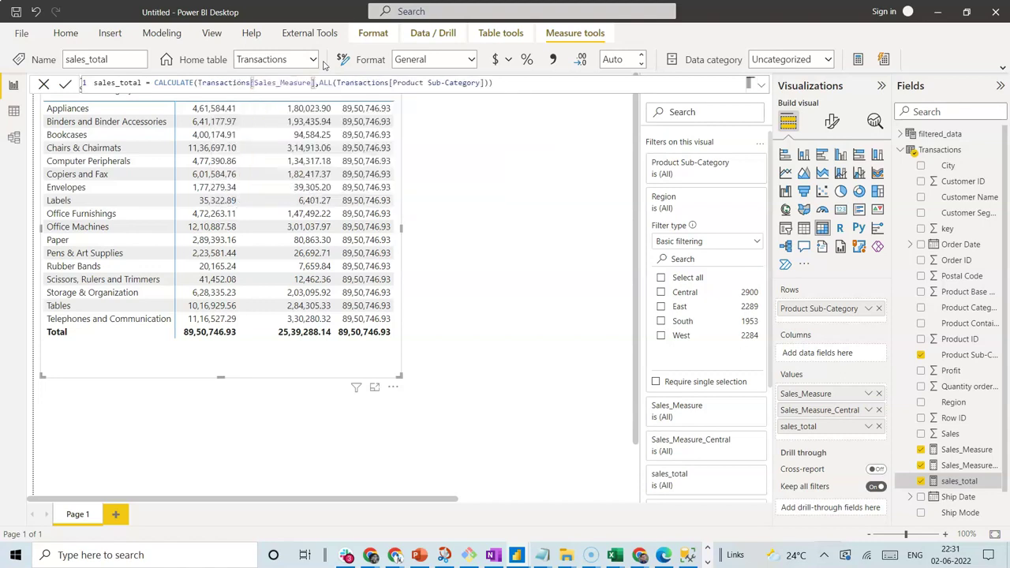
click(65, 83)
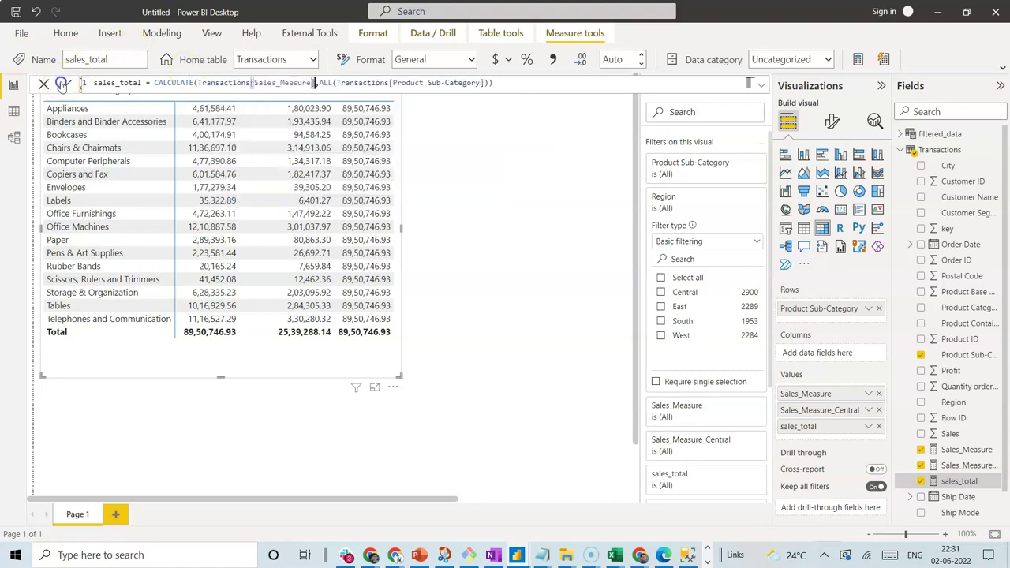
click(446, 163)
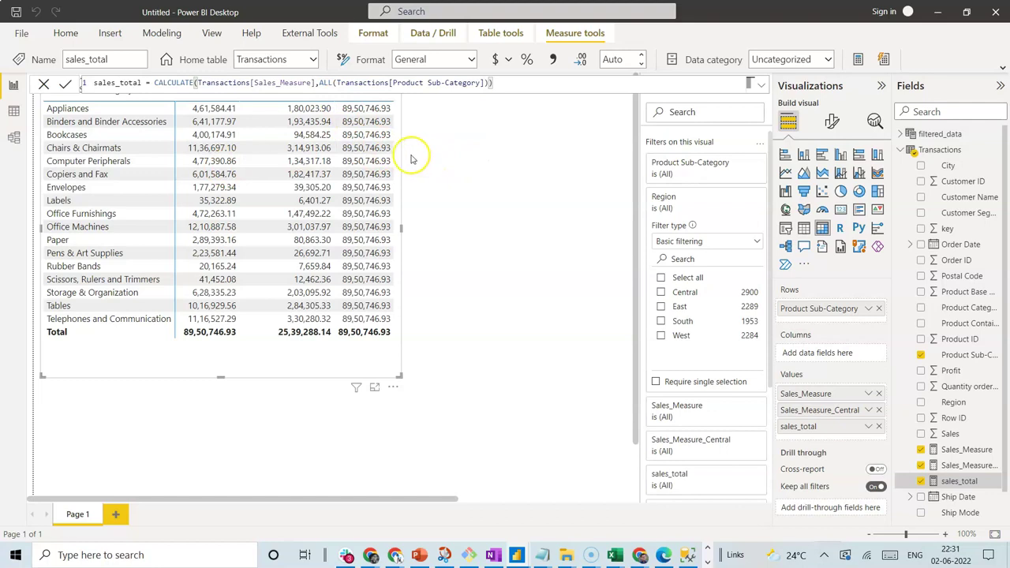
click(41, 84)
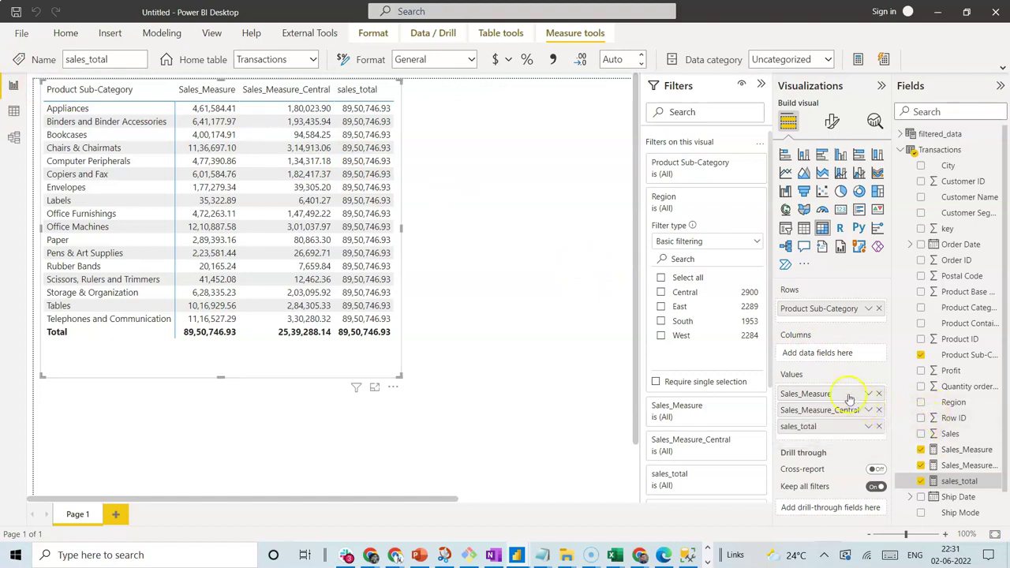
Step: Review the formulas of Sales_Measure, Sales_Measure_Central and sales_total one after another
click(967, 450)
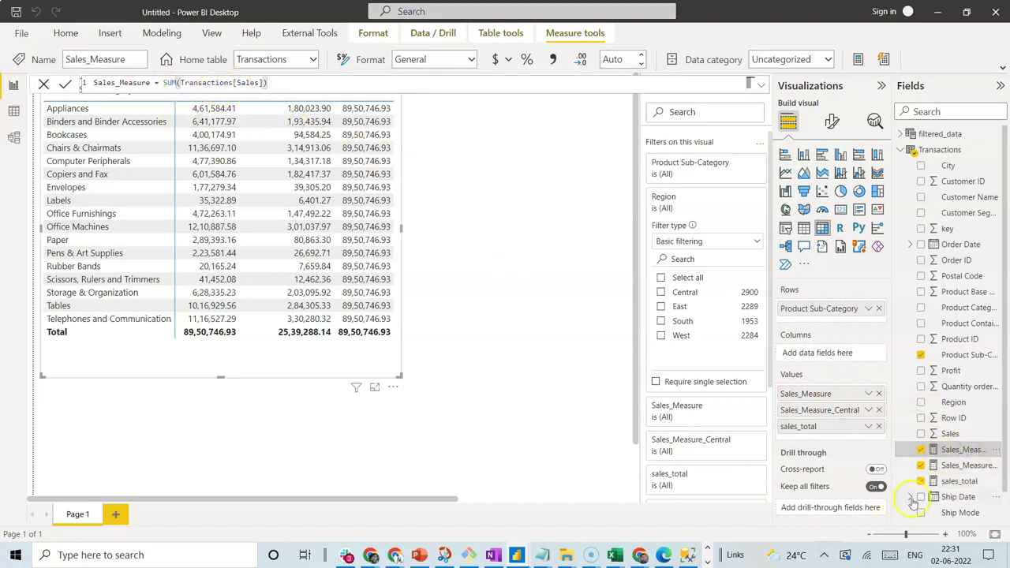
click(964, 466)
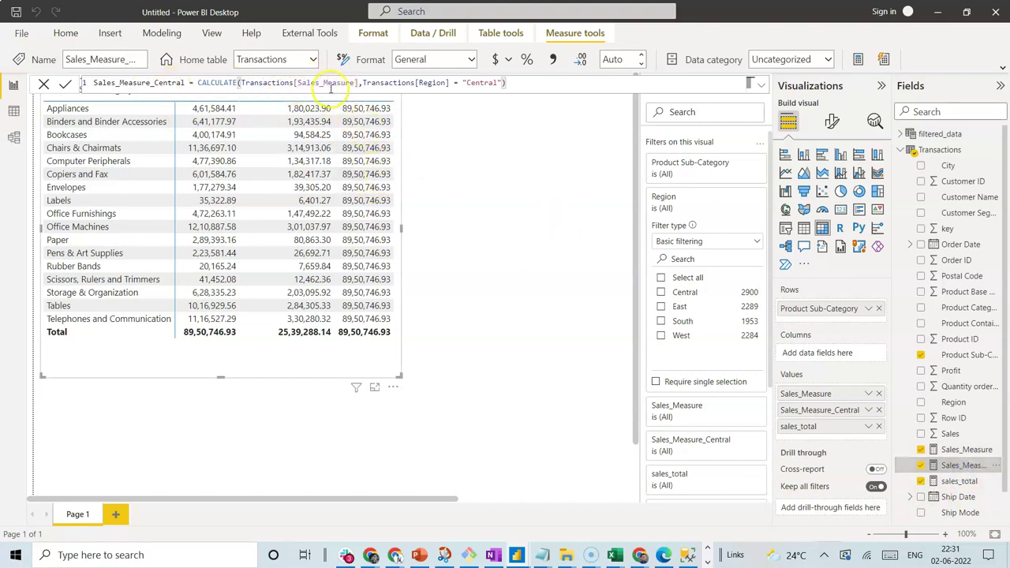
click(968, 480)
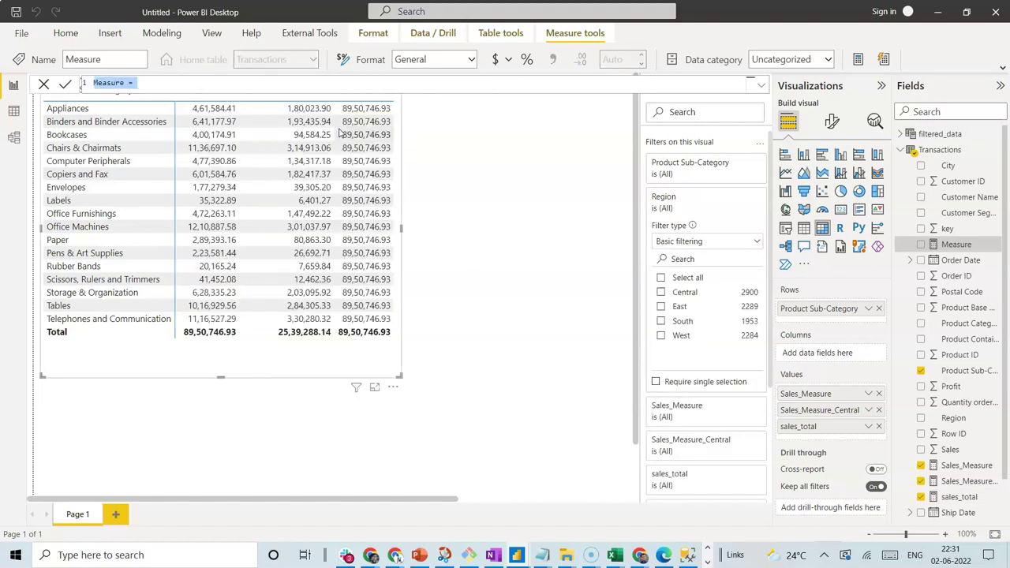
Step: Create a measure named sales_contribution with the formula Transactions[Sales_Measure]/Transactions[sales_total] and commit it
text(sales_contribution)
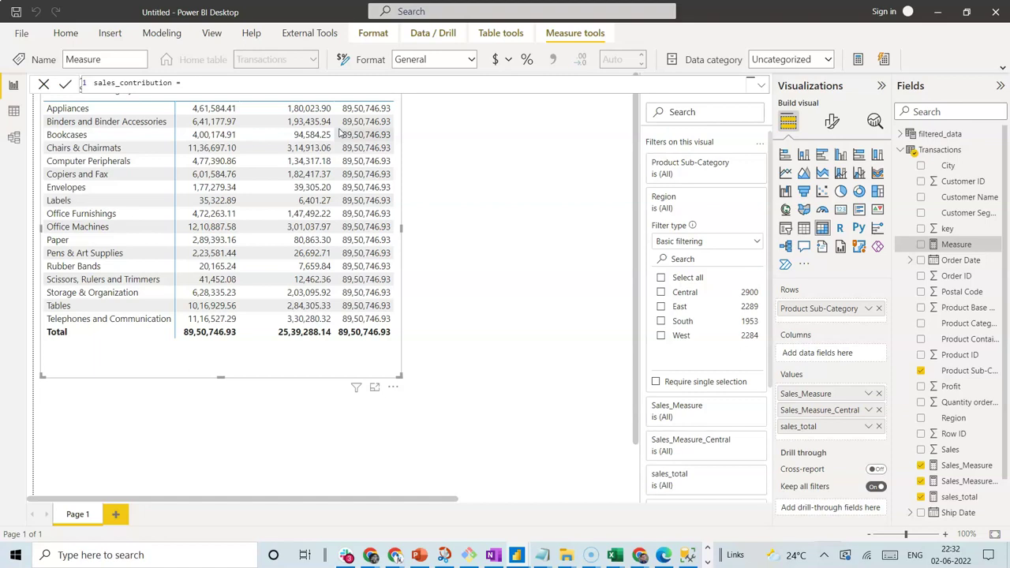
text(sa)
key(Down)
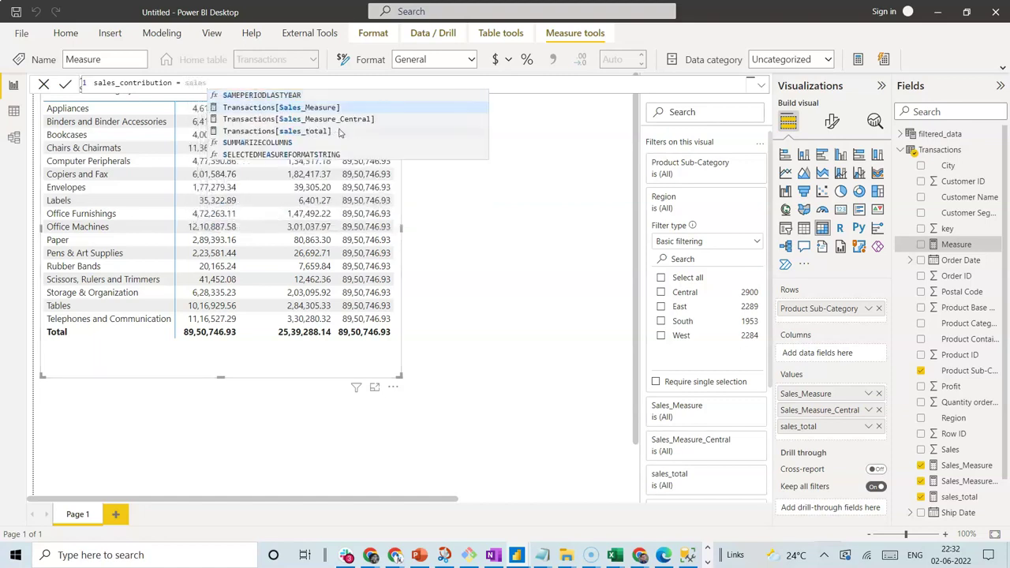
key(Tab)
text(/sale)
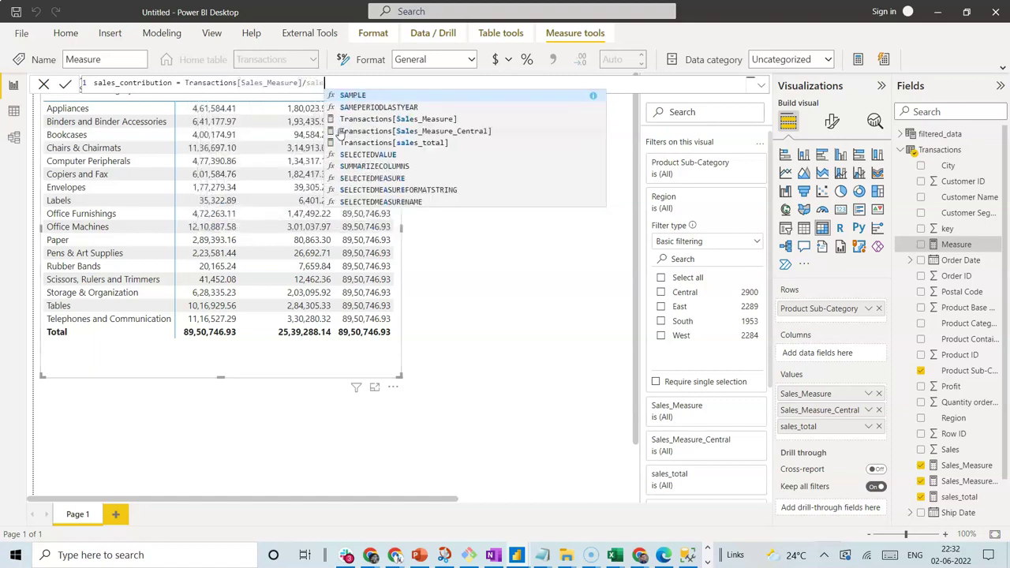
key(Down)
key(Down)
key(Down)
key(Down)
key(Tab)
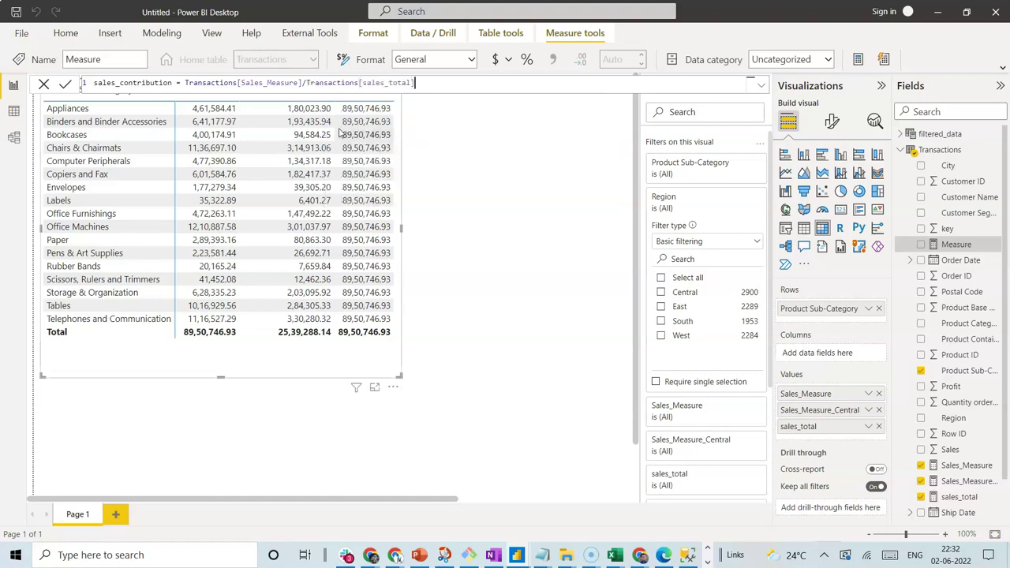
click(65, 83)
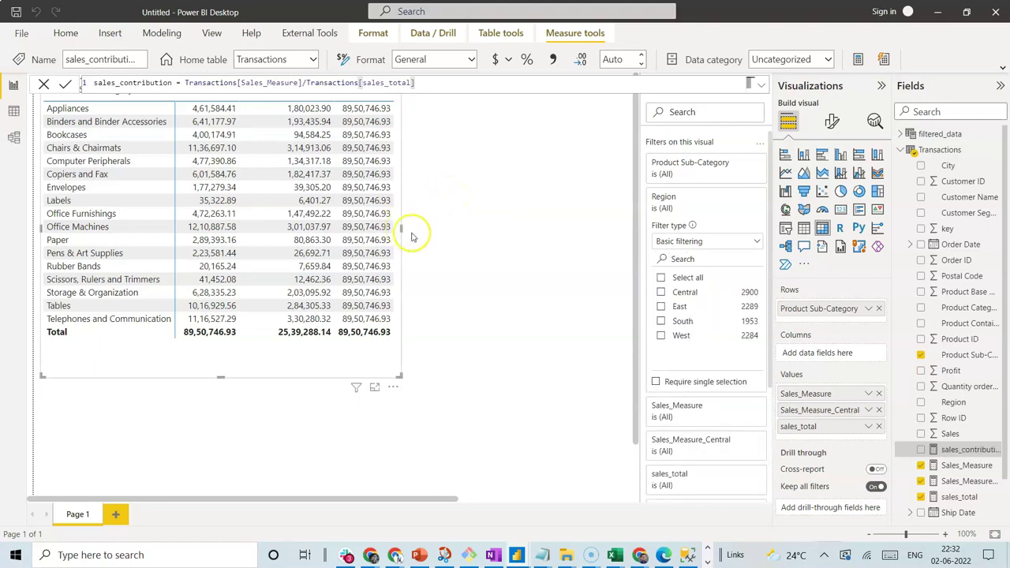
Step: Add sales_contribution to the matrix values as a percentage with 2 decimals and widen the matrix to fit the column
drag(965, 450, 829, 438)
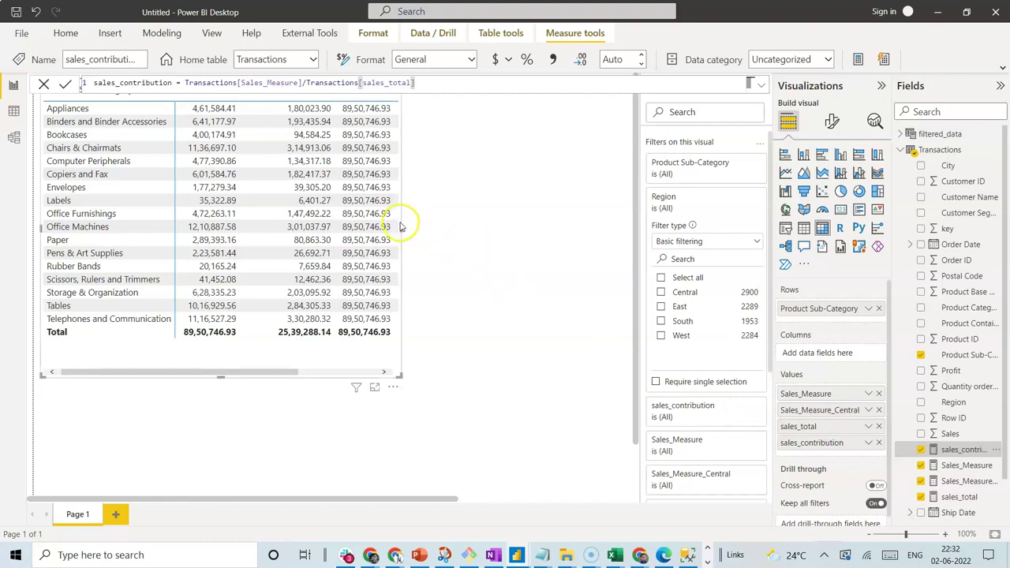
drag(400, 226, 485, 227)
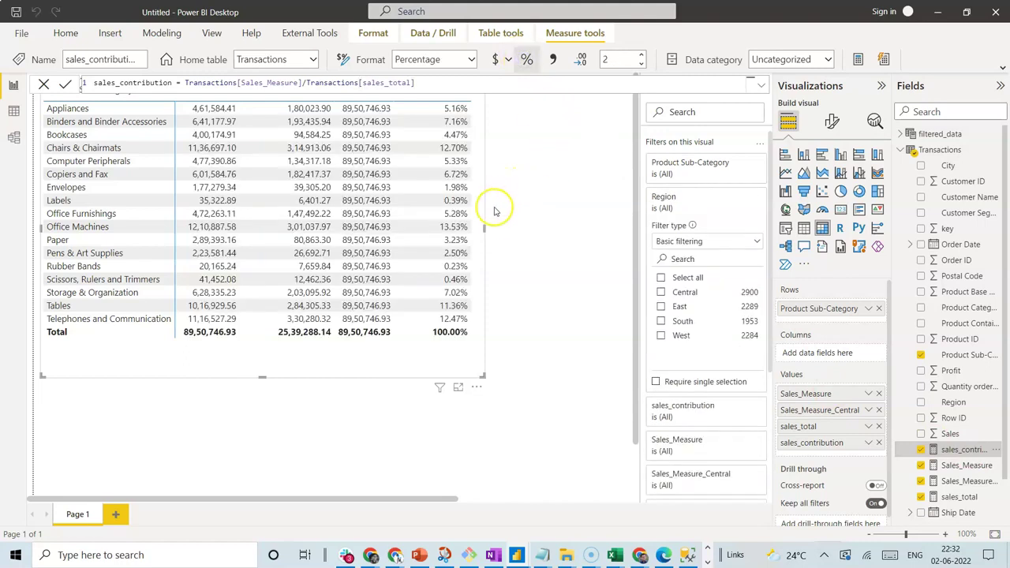
click(43, 82)
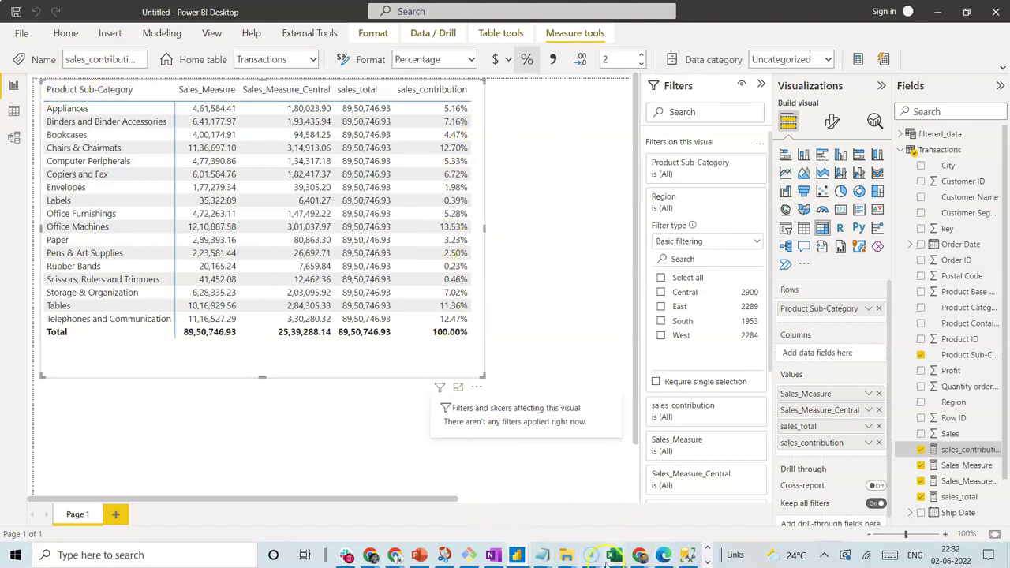
Step: Switch to the Super_store.xlsx workbook in Excel and examine the Sales Contribution table on Sheet8
mouse_move(615, 555)
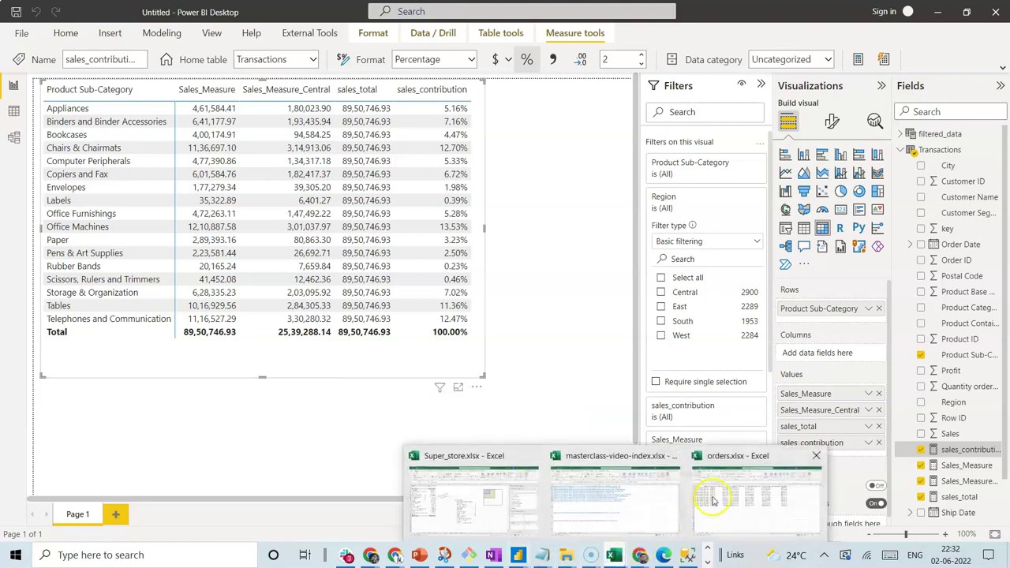
click(465, 513)
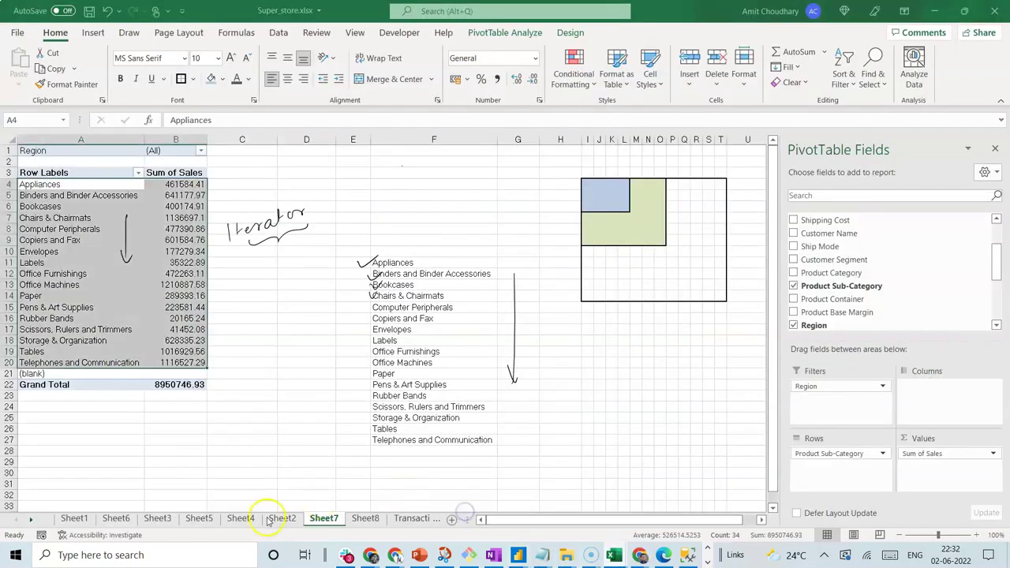
click(362, 518)
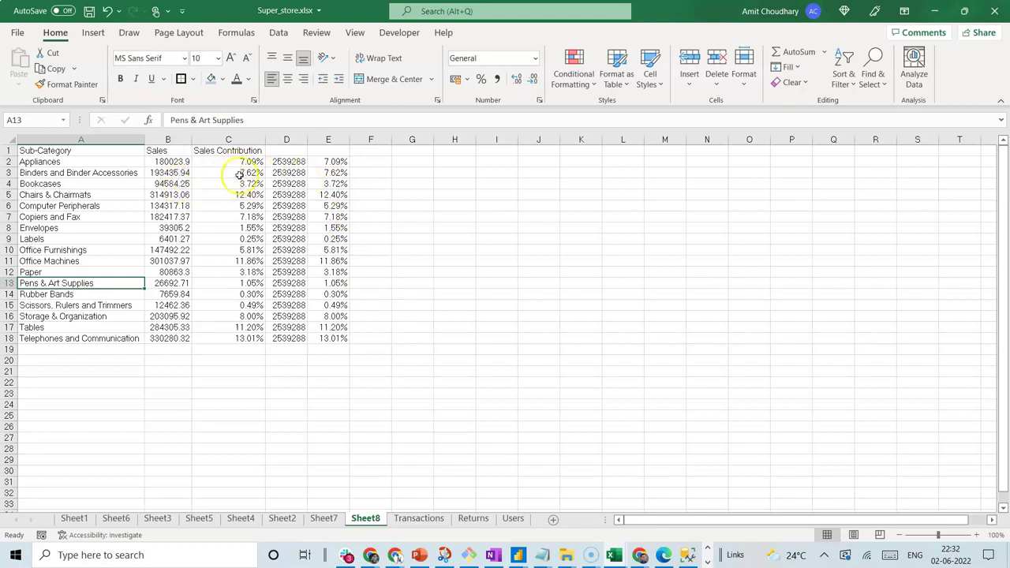
Step: Switch back to Power BI Desktop and compare the Sales_Measure, Sales_Measure_Central and sales_total formulas with their matrix columns
key(alt+Tab)
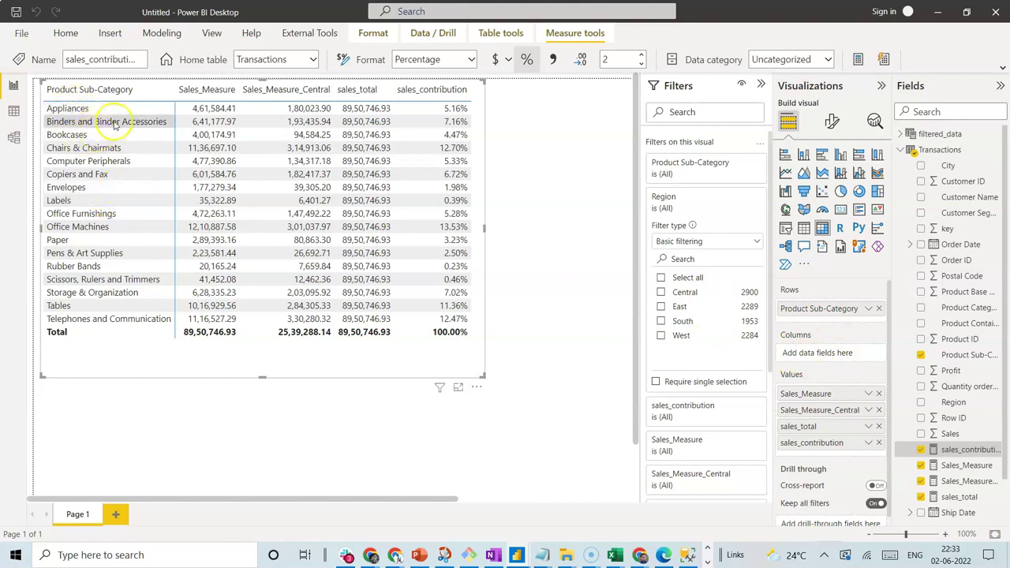
click(962, 466)
click(167, 78)
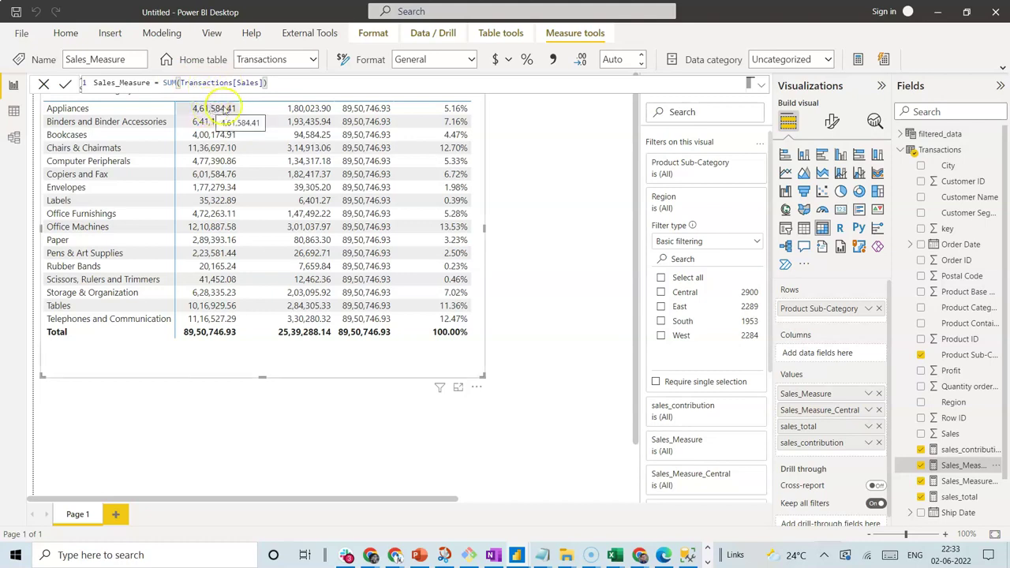
click(965, 481)
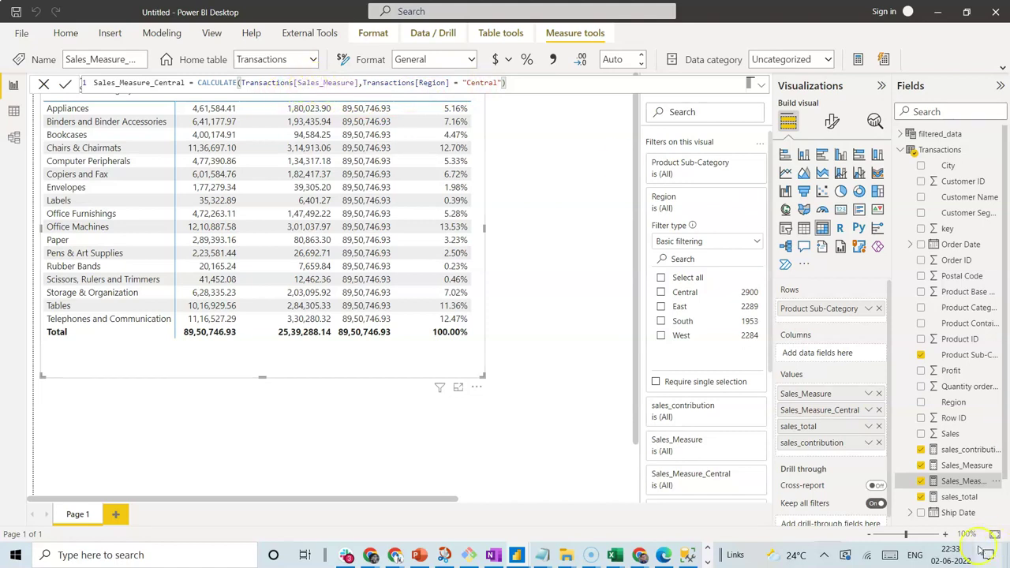
click(962, 497)
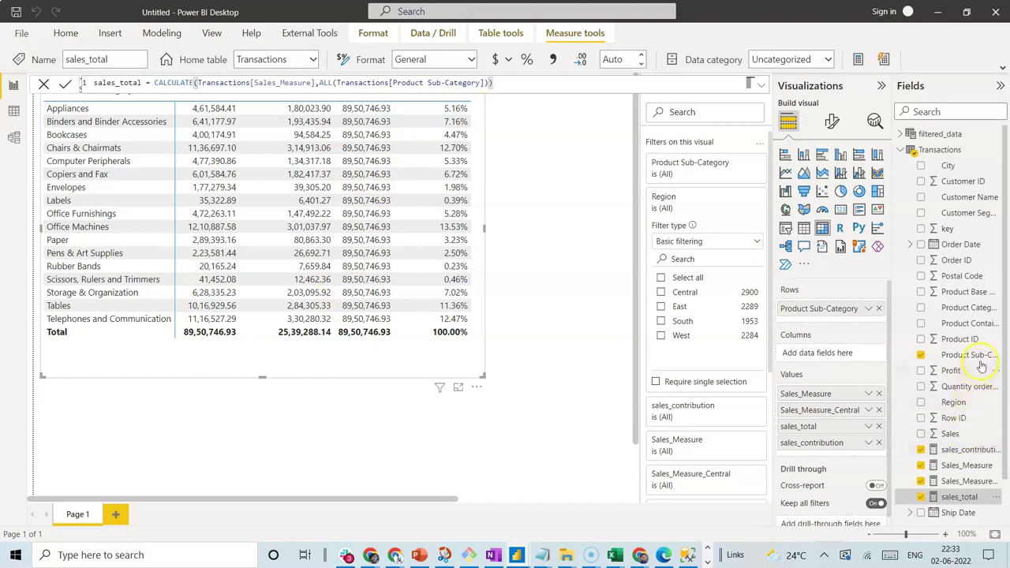
scroll(1004, 372, down, 1)
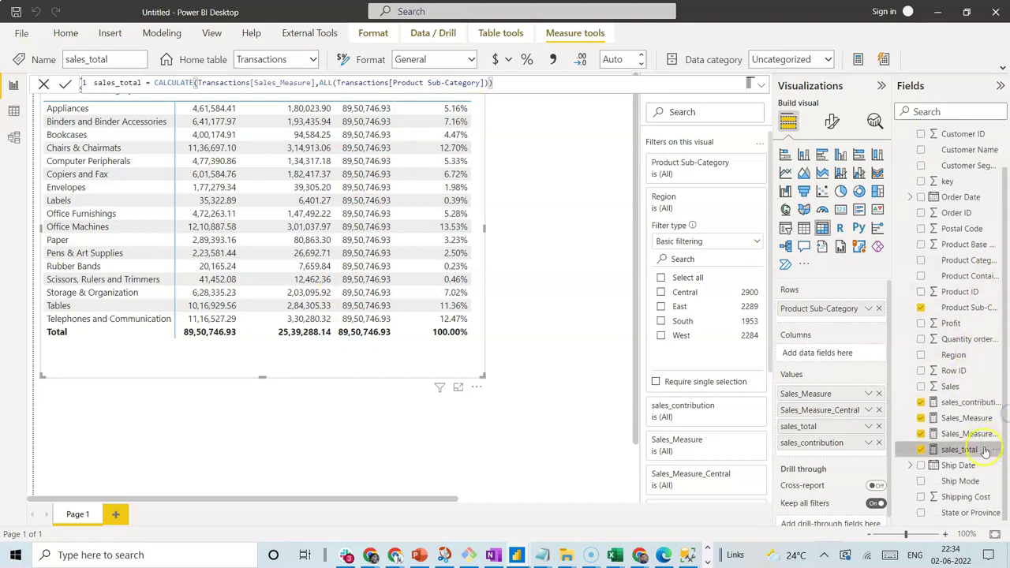
Step: Review the formula of the sales_contribution measure
click(959, 402)
click(247, 82)
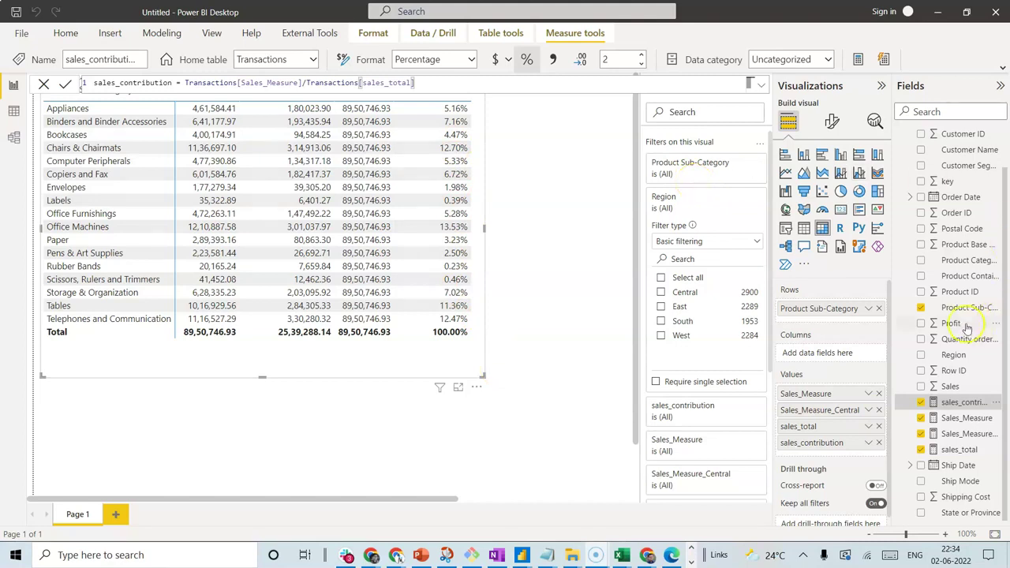
Step: Add a slicer on Product Sub-Category below the matrix
click(580, 306)
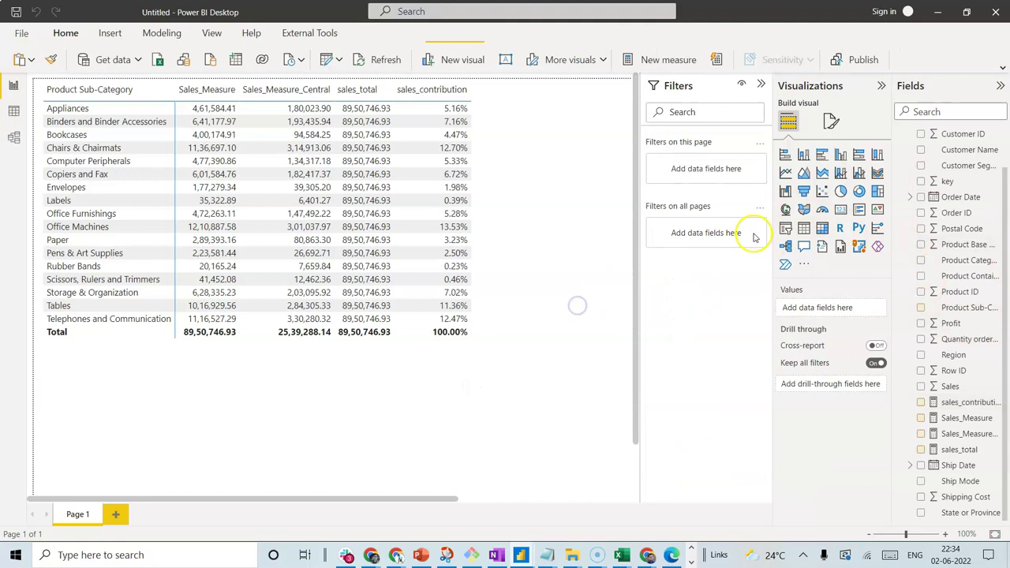
click(788, 231)
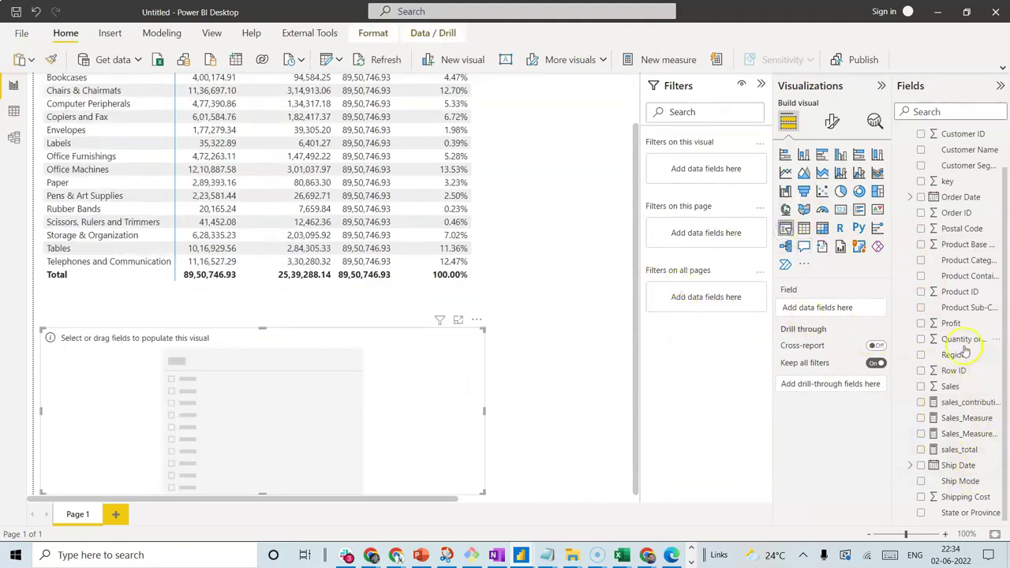
drag(960, 314, 811, 307)
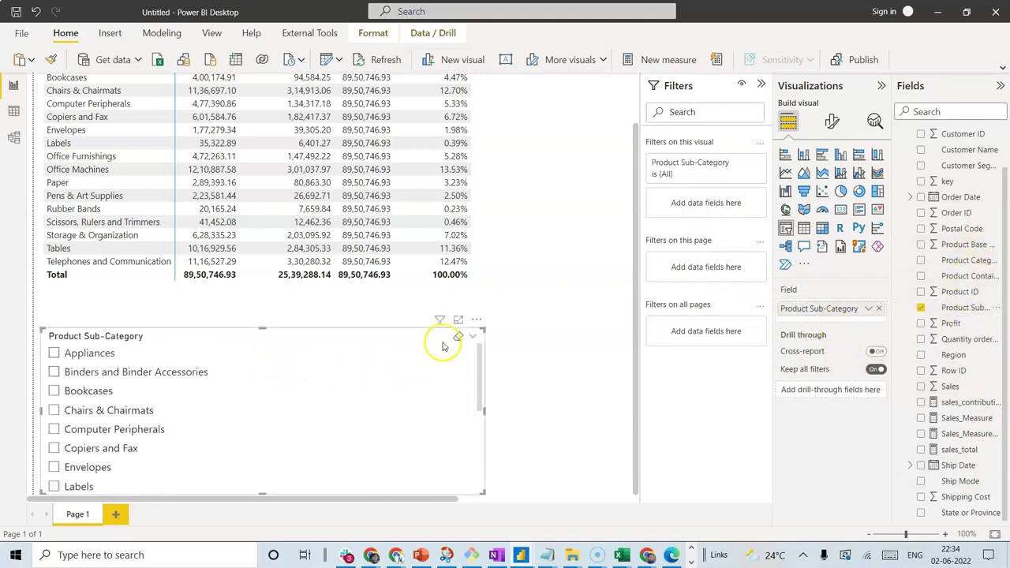
Step: Change the Product Sub-Category slicer to a dropdown and reduce its height
click(474, 336)
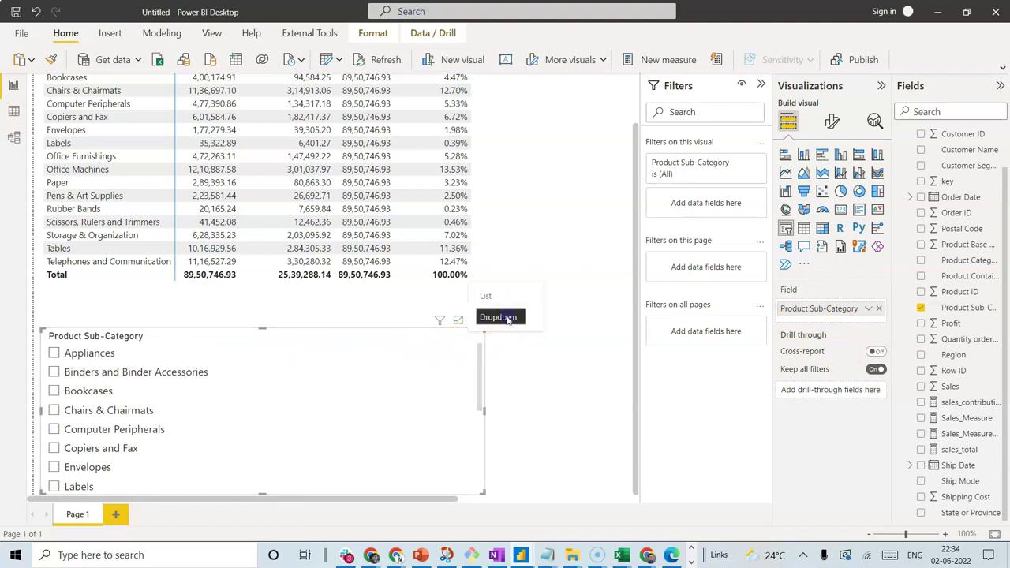
click(503, 317)
drag(261, 493, 250, 389)
drag(634, 328, 637, 271)
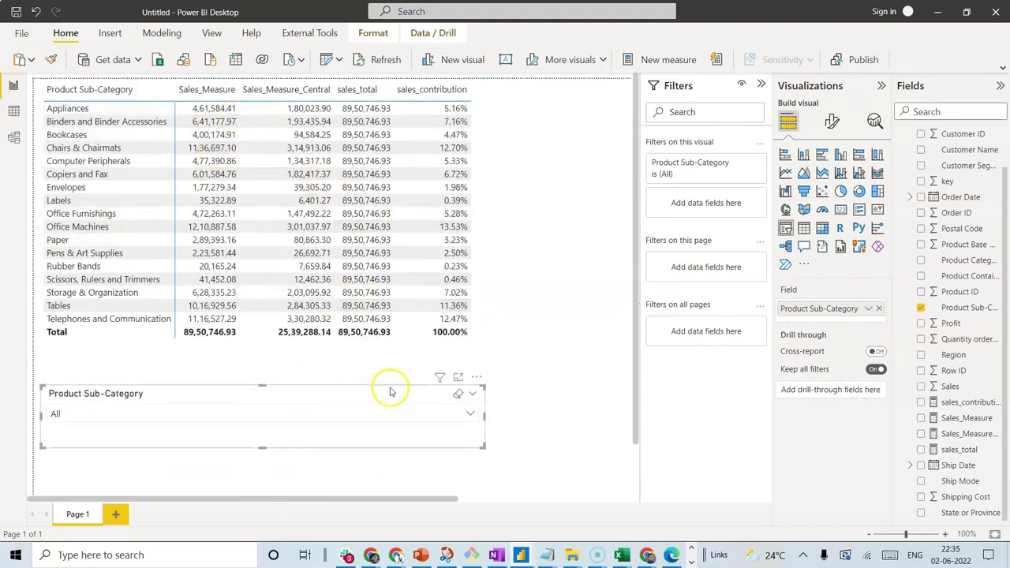
Step: Filter the slicer to Appliances, Binders and Binder Accessories, Bookcases, and Chairs & Chairmats
click(469, 415)
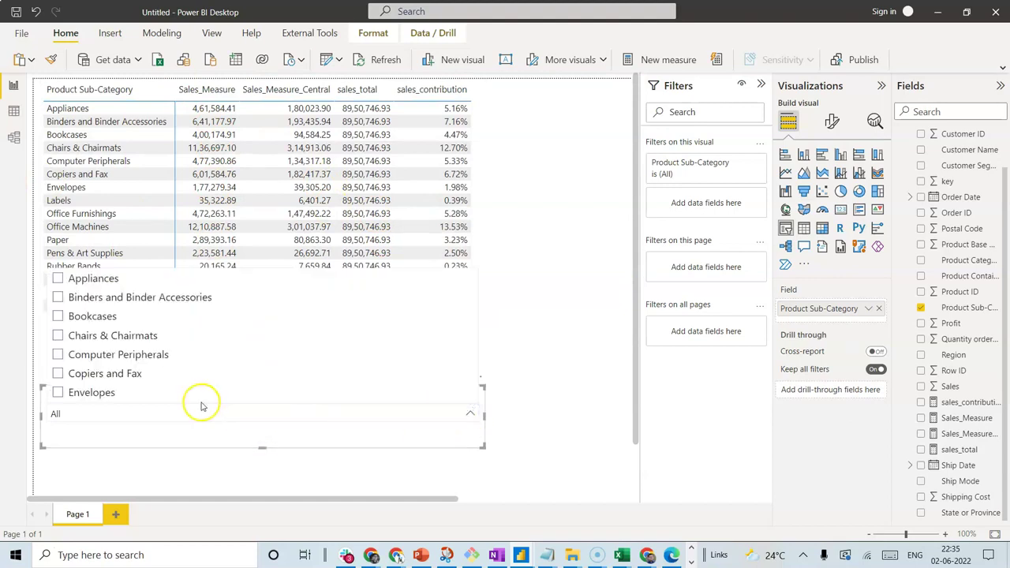
click(58, 279)
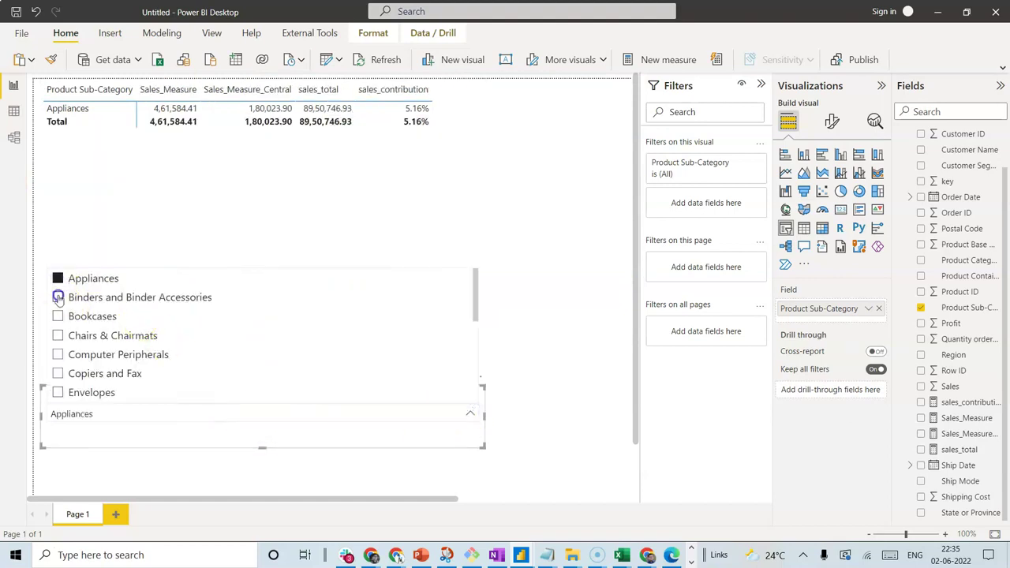
click(58, 298)
click(58, 316)
click(57, 335)
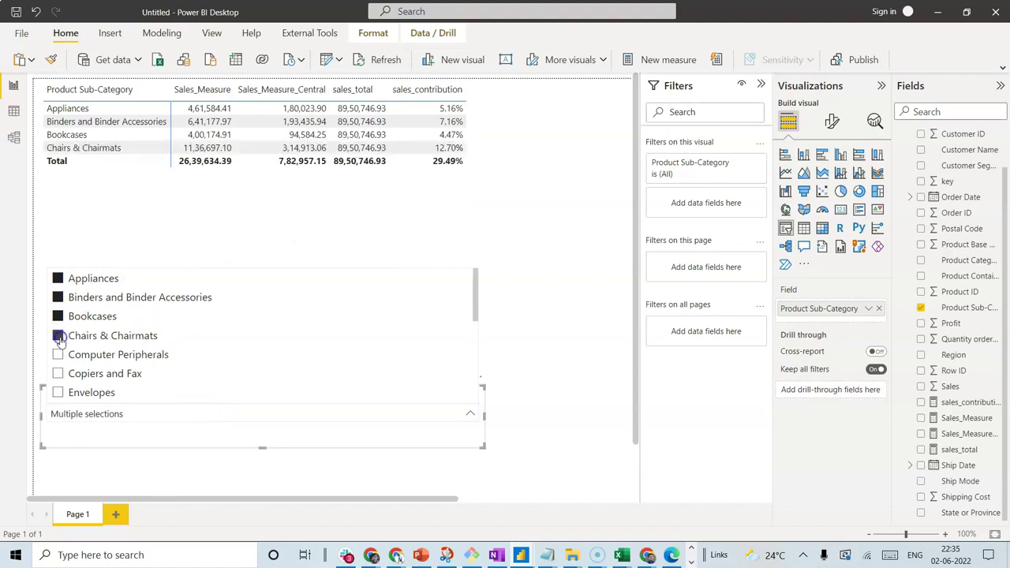
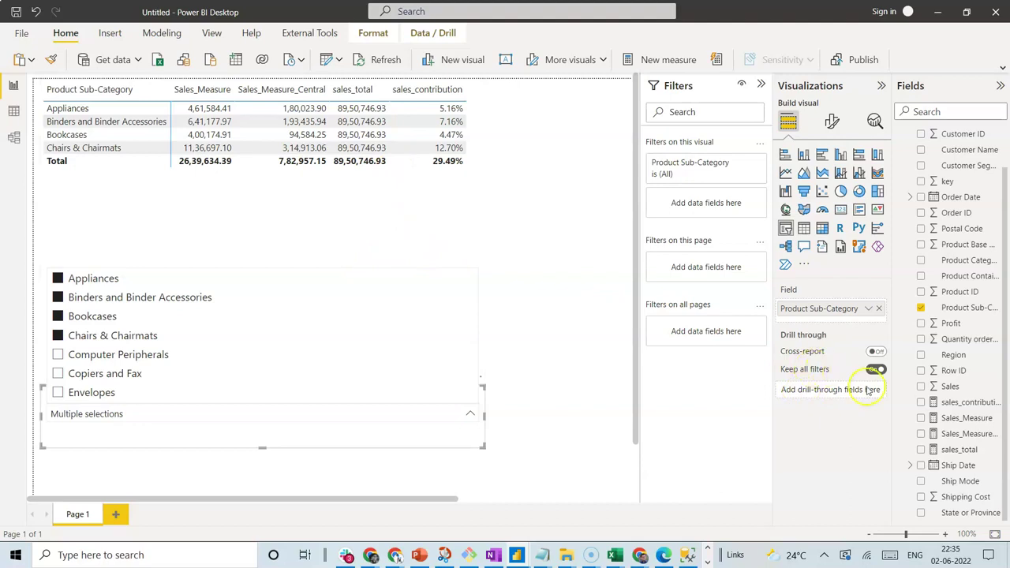
Step: Copy the whole sales_total formula into a new measure and change its name to sales_all_selected
click(960, 453)
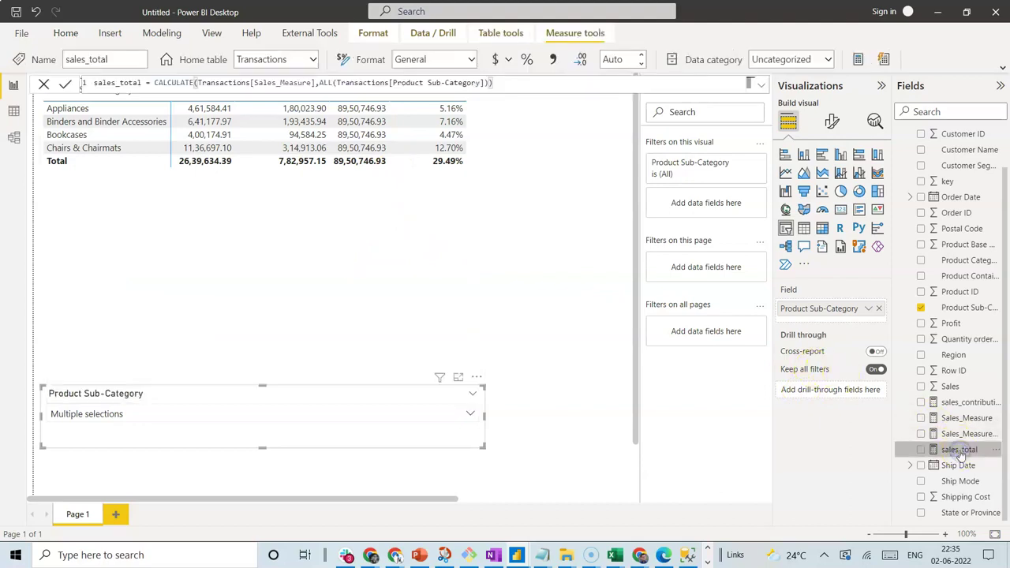
drag(522, 88, 93, 83)
key(ctrl+c)
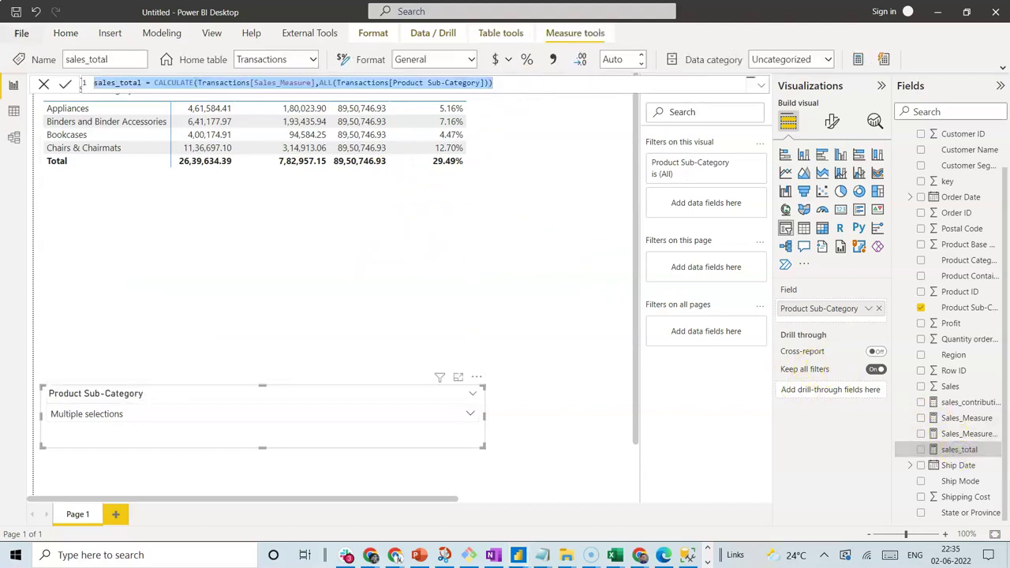
click(559, 86)
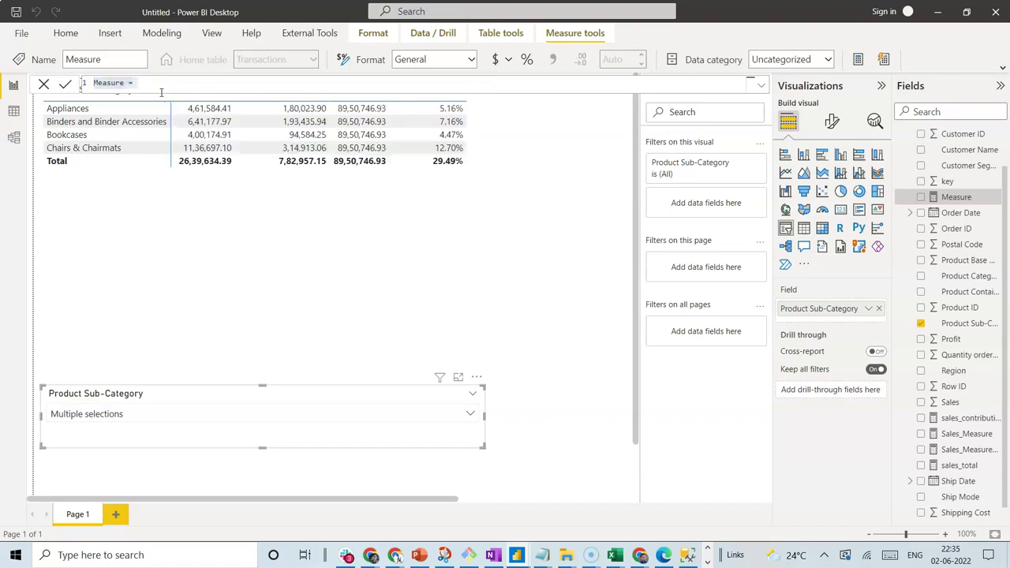
key(ctrl+v)
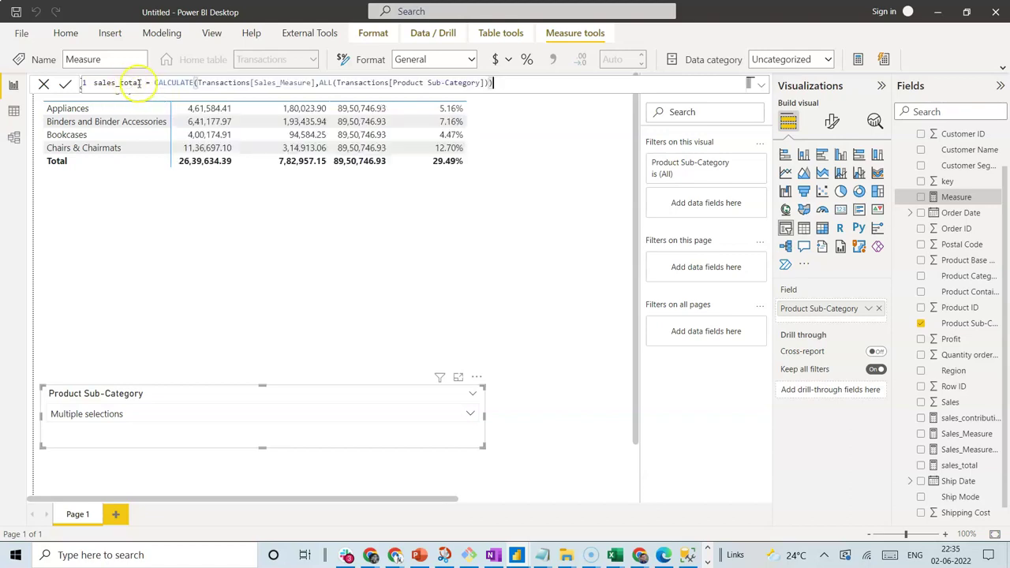
text(all_s)
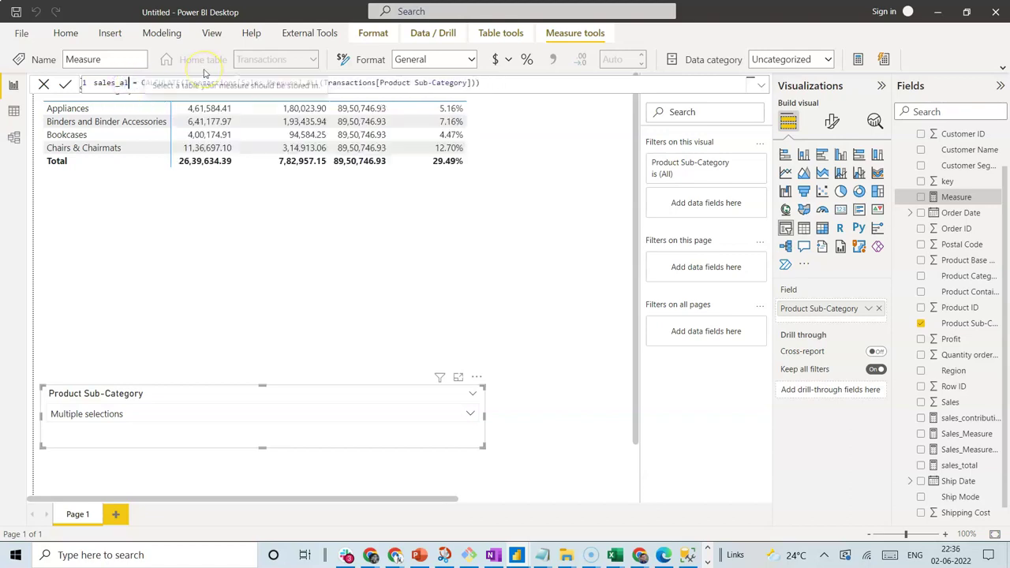
text(elected)
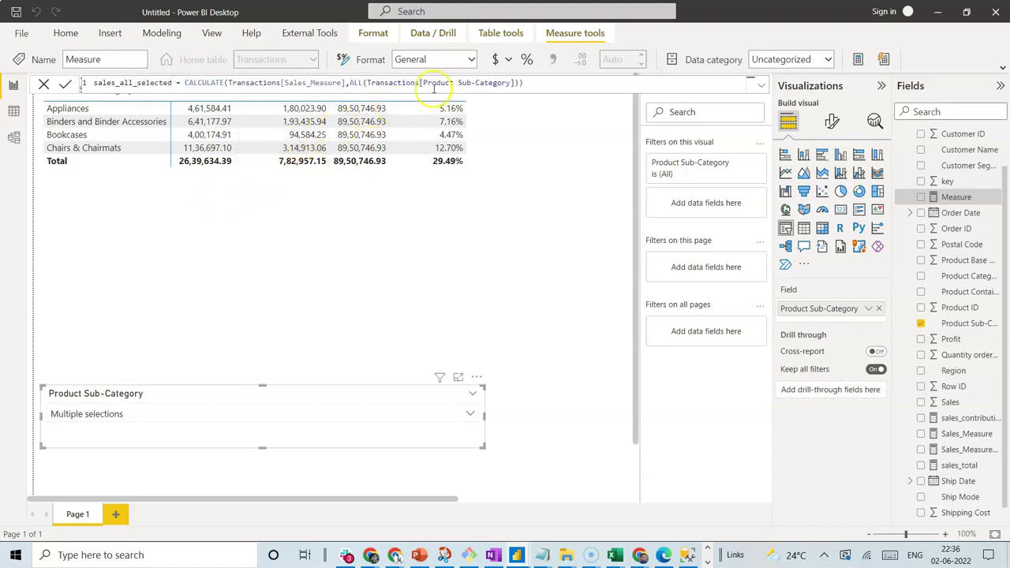
Step: Replace ALL with ALLSELECTED around Transactions[Product Sub-Category] in the sales_all_selected formula and commit the measure
text(SELECTED)
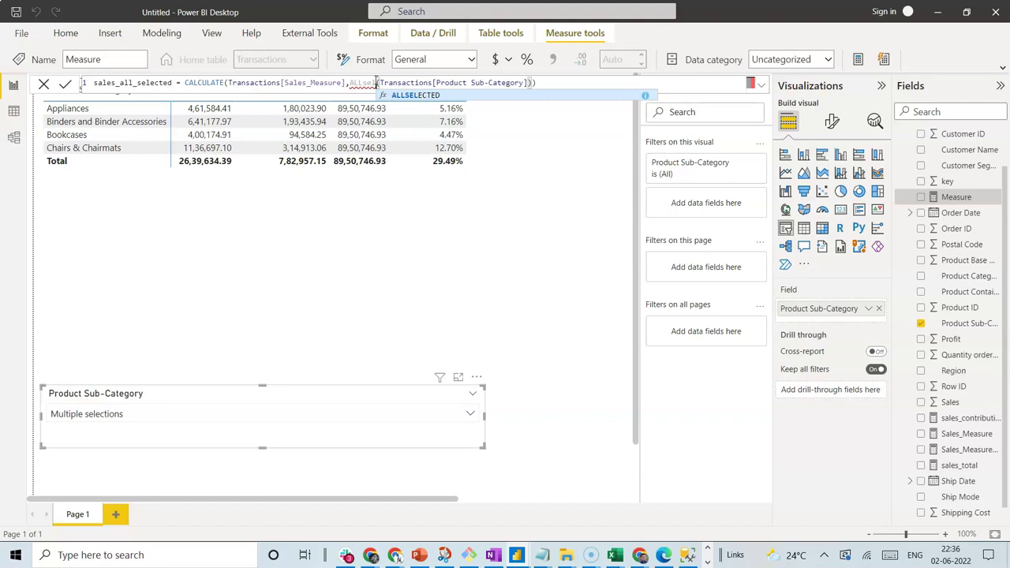
key(Tab)
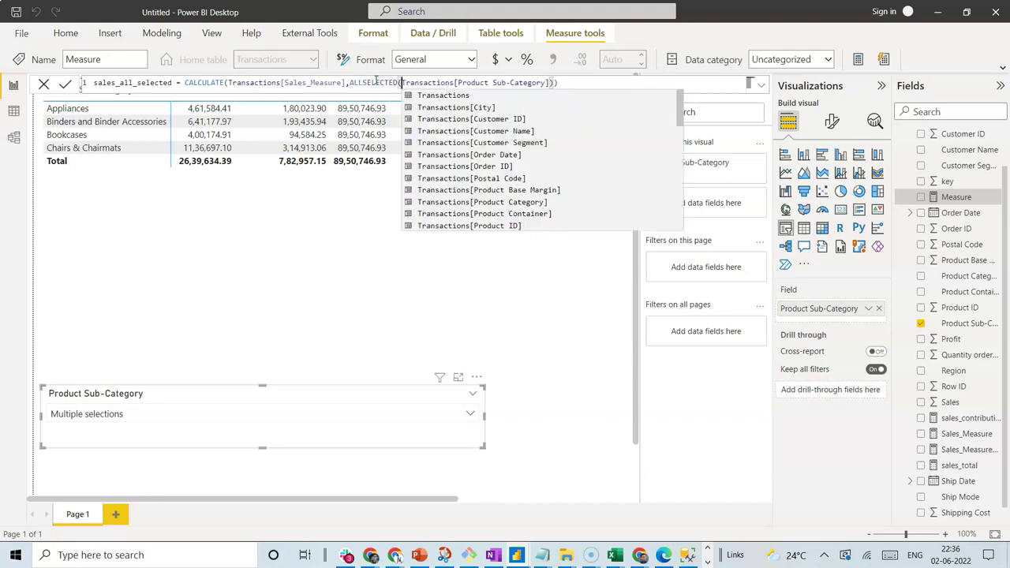
click(551, 83)
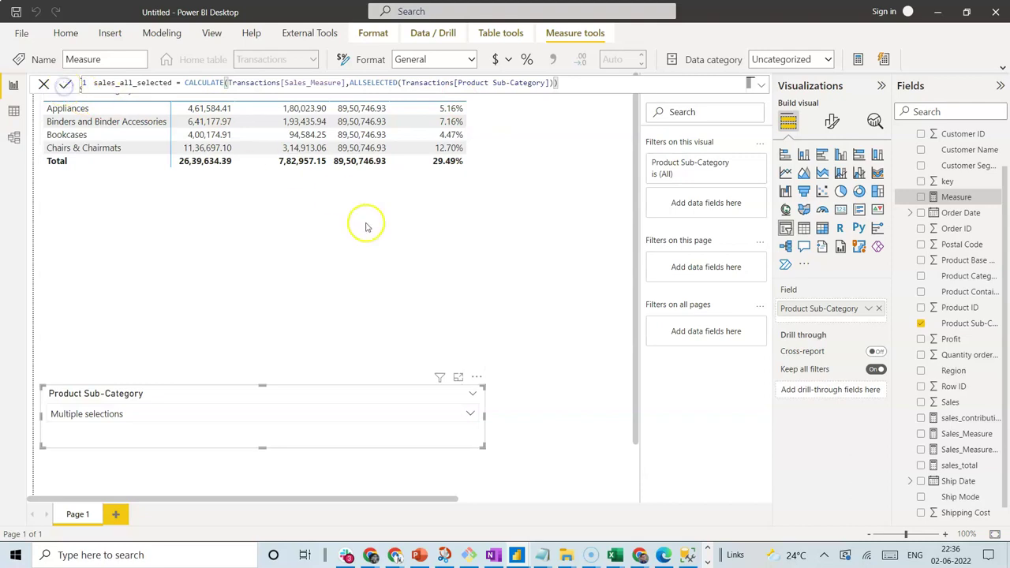
key(Return)
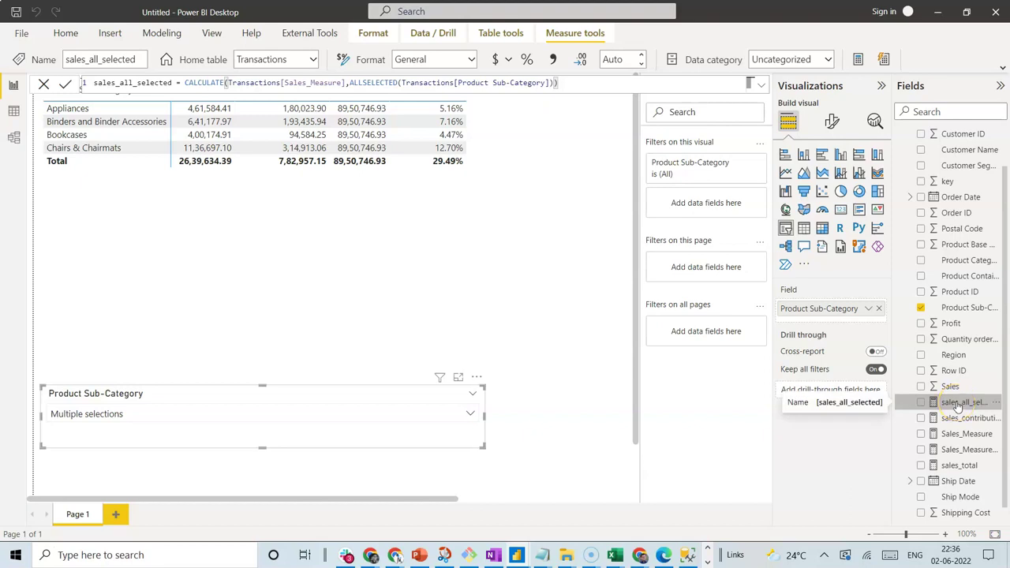
Step: Add sales_all_selected before sales_contribution in the widened matrix's values and expand the Product Sub-Category slicer's list
click(462, 229)
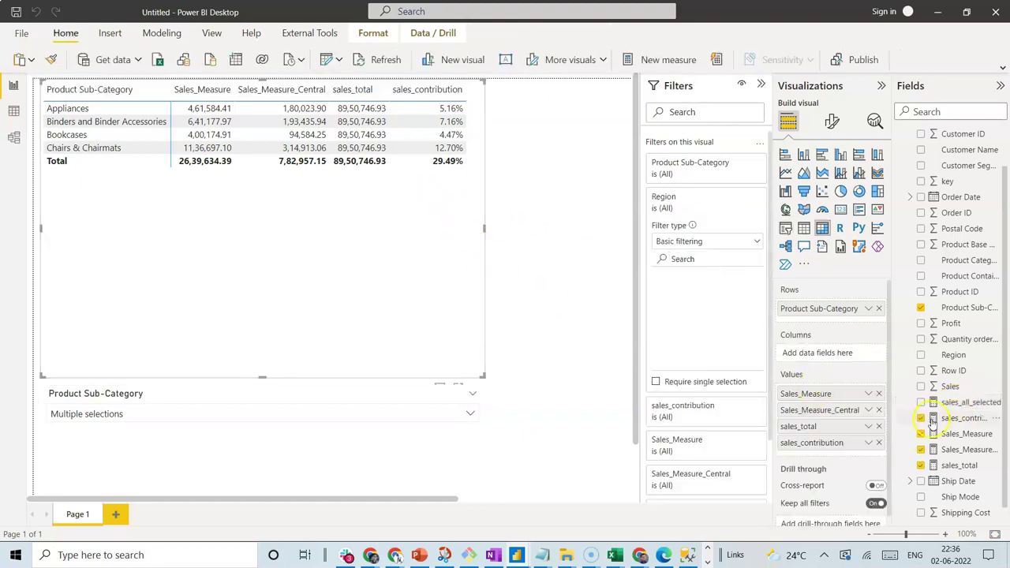
drag(967, 402, 839, 437)
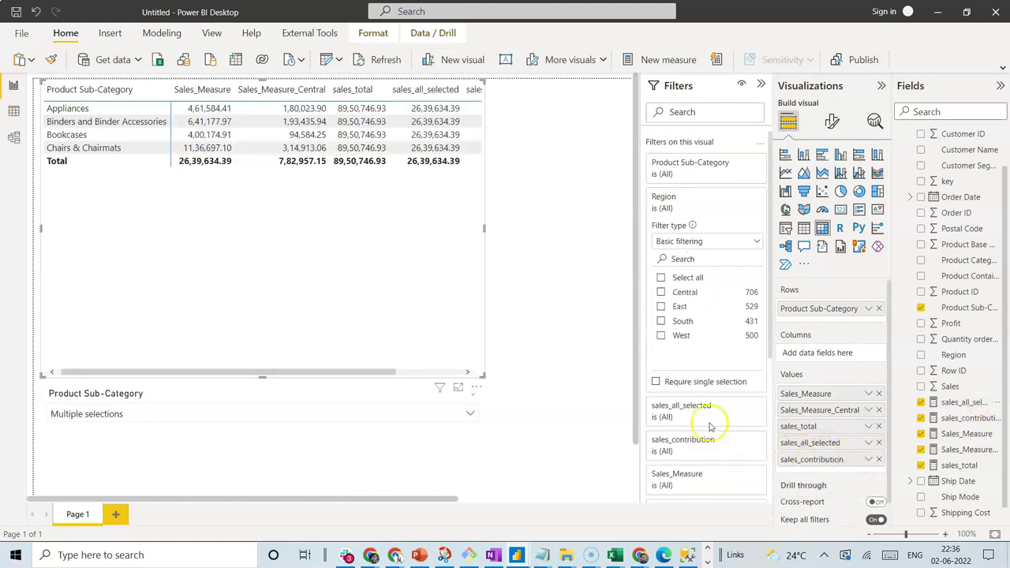
drag(484, 228, 575, 232)
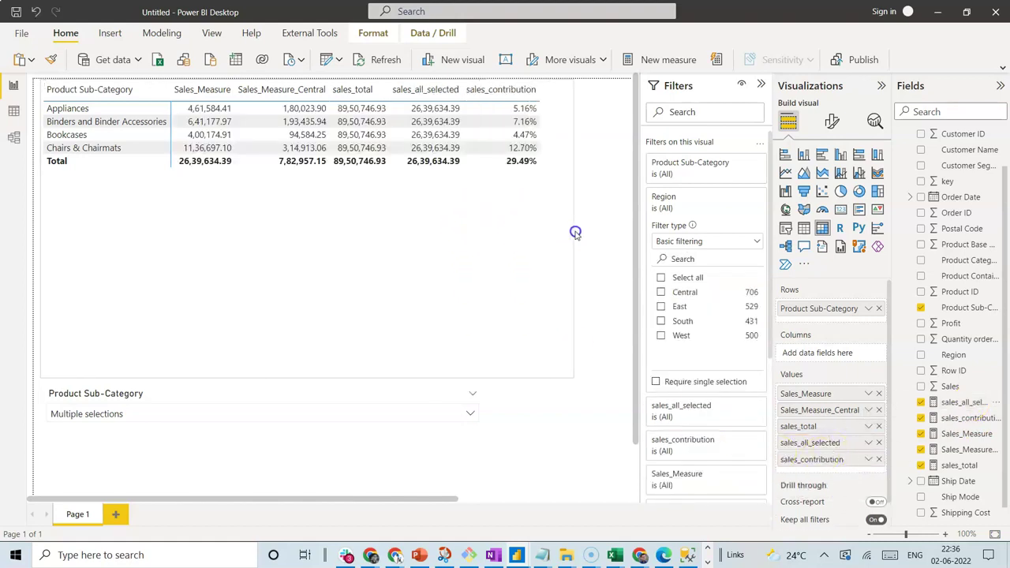
click(470, 414)
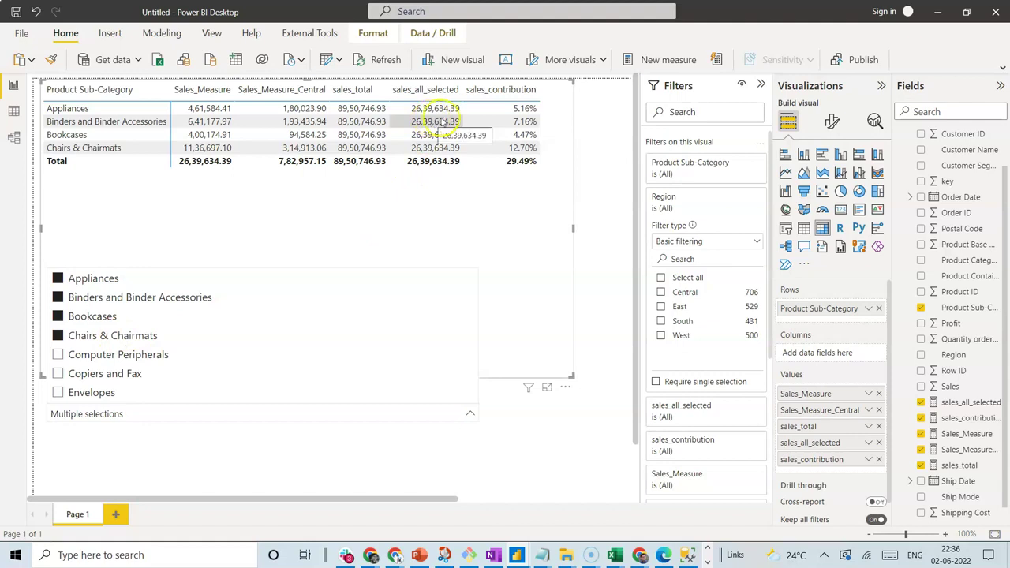
Step: Switch to the Super_store.xlsx workbook in Excel and copy Sheet7's pivot rows A3:B20 into a new sheet
mouse_move(617, 555)
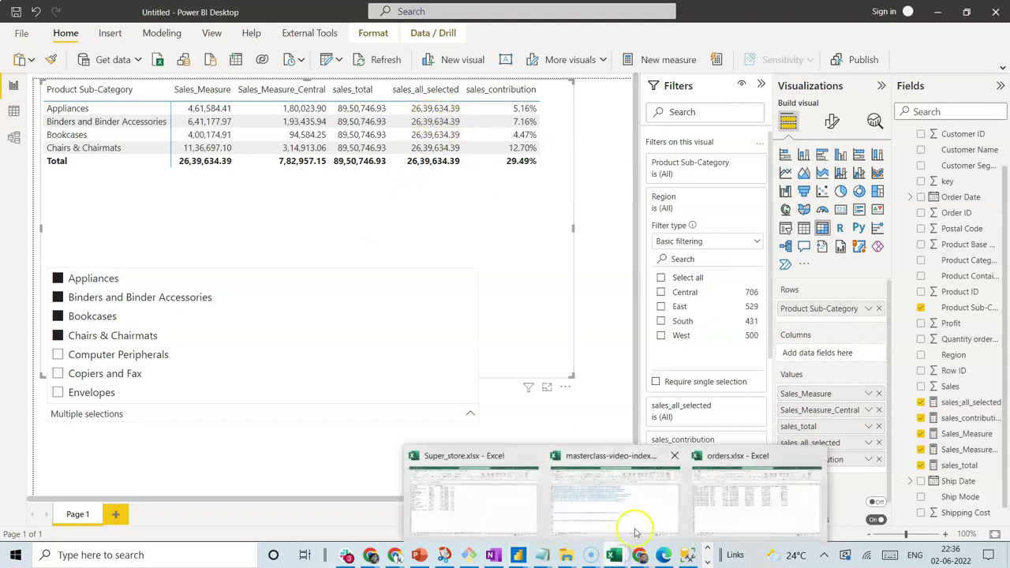
click(514, 502)
click(327, 519)
drag(879, 386, 182, 365)
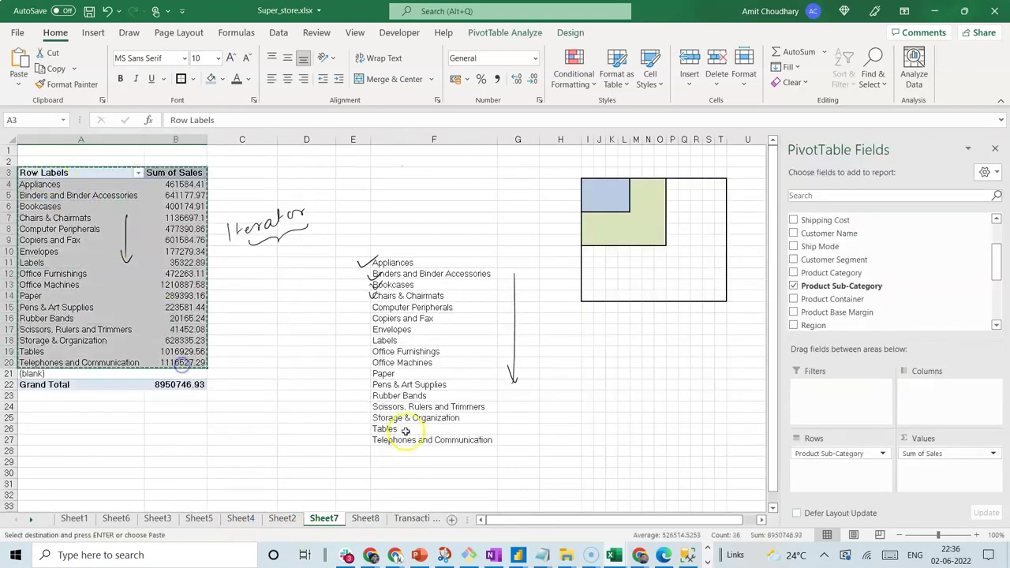
click(451, 520)
text(Row Labels	Sum of Sales Appliances	461584.41 Binders and Binder Accessories	641177.97 Bookcases	400174.91 Chairs & Chairmats	1136697.1 Computer Peripherals	477390.86 Copiers and Fax	601584.86 Envelopes	177279.34 Labels	35322.89 Office Furnishings	472263.1 Office Machines	1210887.58 Paper	289393.16 Pens & Art Supplies	223581.44 Rubber Bands	20165.24 Scissors, Rulers and Trimmers	41452.08 Storage & Organization	628335.23 Tables	1016929.56 Telephones and Communication	1116527.29)
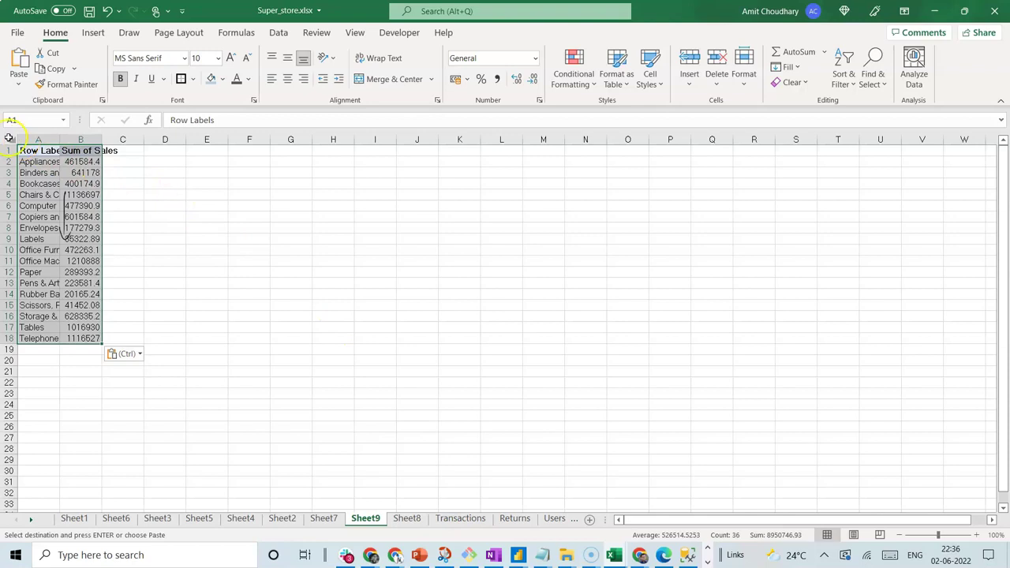
Step: Autofit the column widths on the new sheet and remove the pasted ink arrow
click(9, 138)
double_click(55, 140)
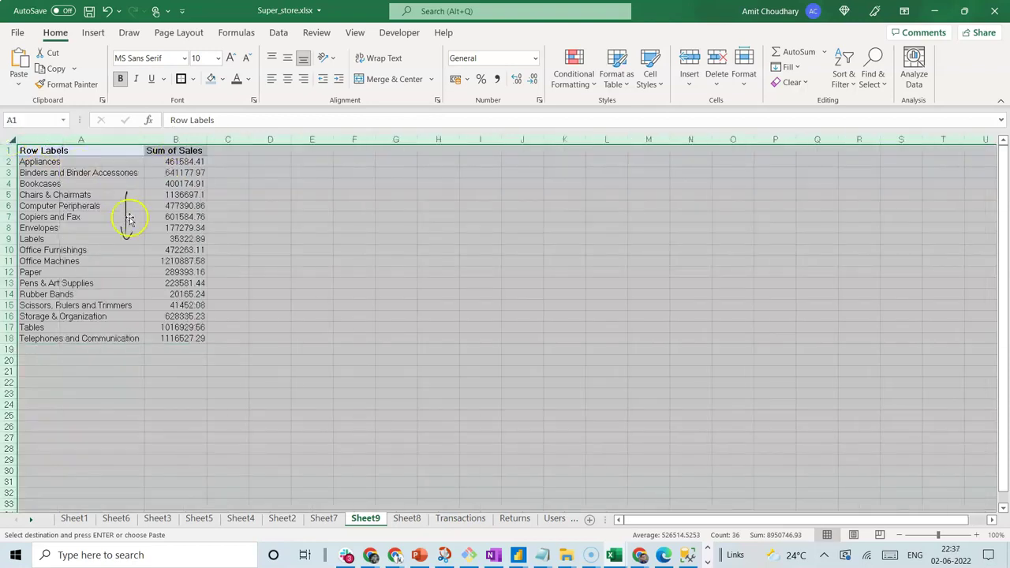
drag(131, 221, 129, 216)
key(ctrl+z)
Step: Select sales cells B2:B5 to check their sum and switch back to Power BI Desktop
drag(181, 162, 181, 197)
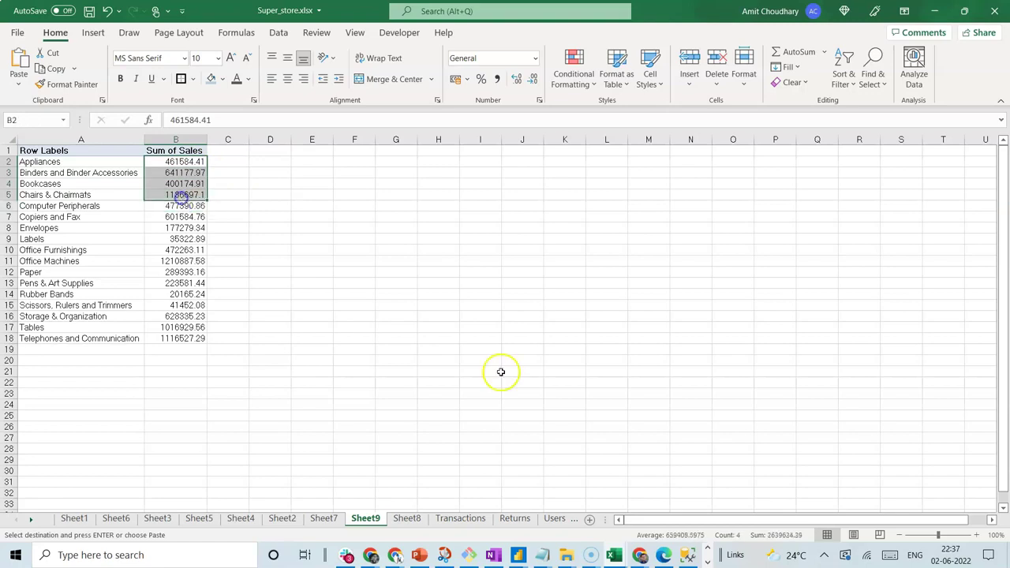
key(alt+Tab)
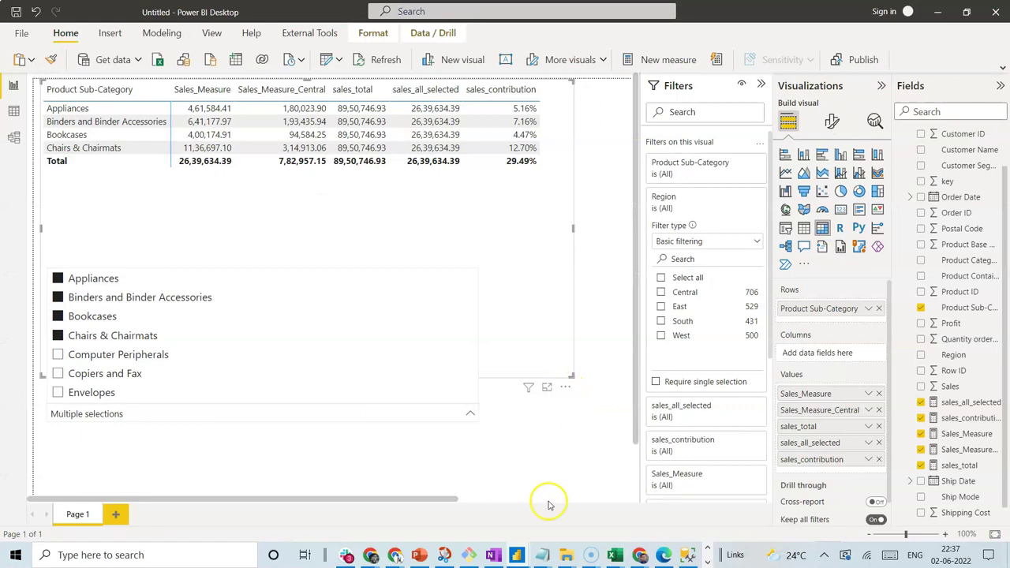